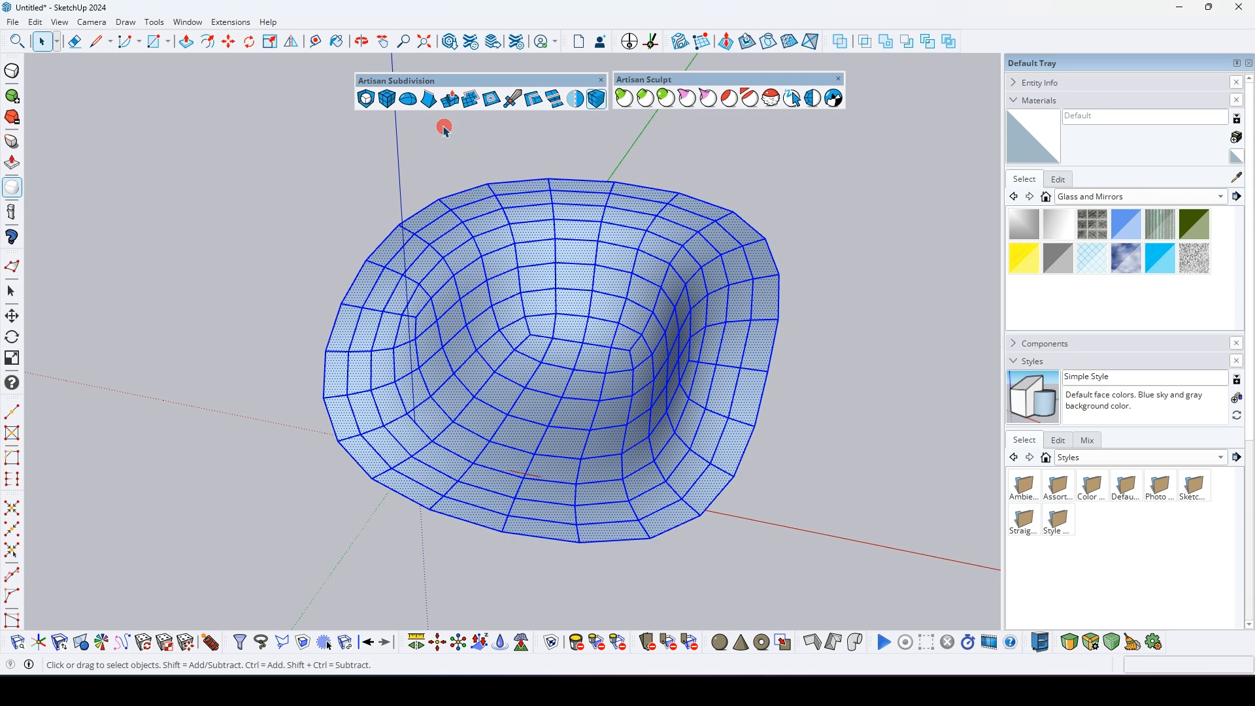
Step: Inset the faces of the bowl mesh individually and extrude the resulting panels with Extrude Faces
{"action": "left_click", "coordinate": [469, 100]}
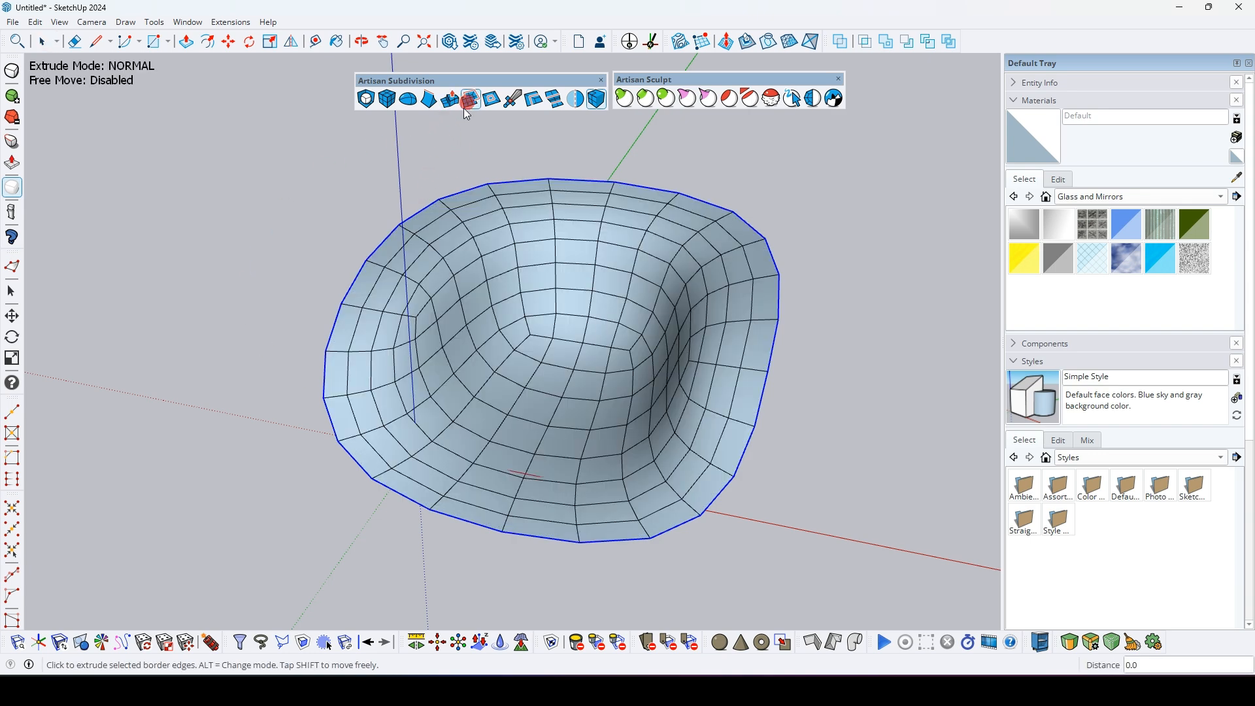
{"action": "left_click_drag", "start_coordinate": [290, 136], "coordinate": [513, 239]}
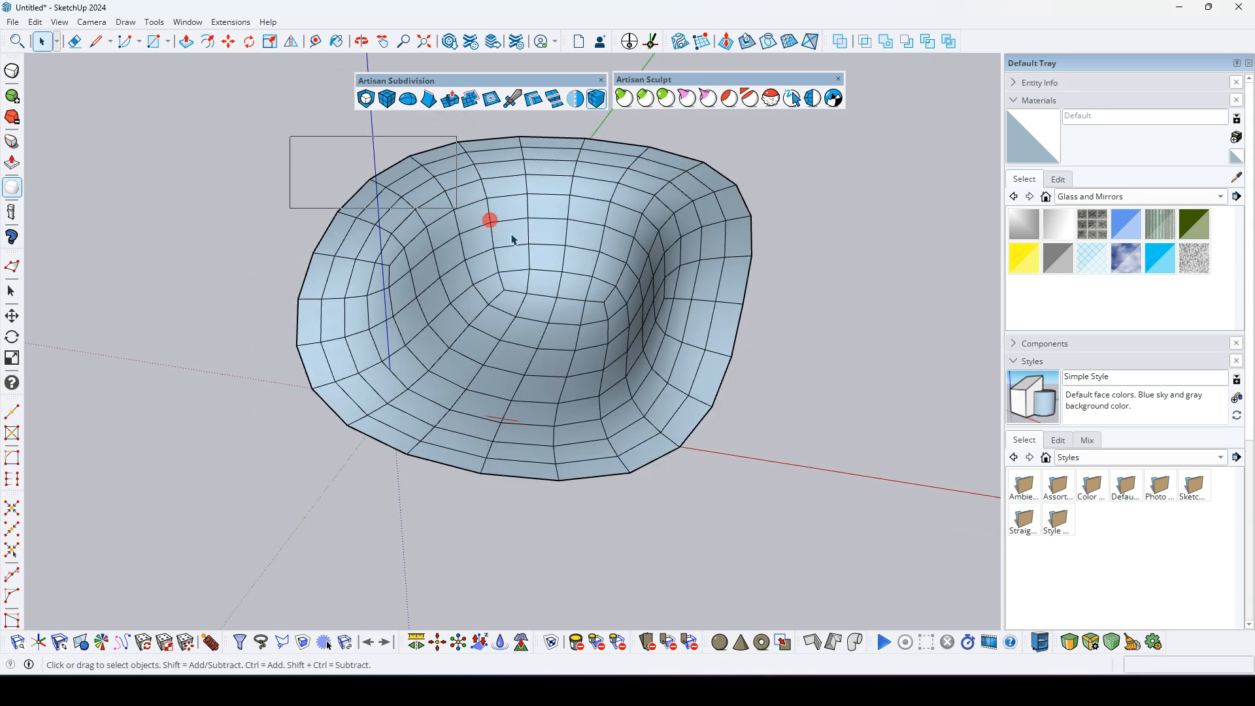
{"action": "left_click", "coordinate": [491, 99]}
{"action": "scroll", "coordinate": [538, 191], "scroll_direction": "up", "scroll_amount": 5}
{"action": "left_click", "coordinate": [539, 190]}
{"action": "scroll", "coordinate": [542, 195], "scroll_direction": "down", "scroll_amount": 5}
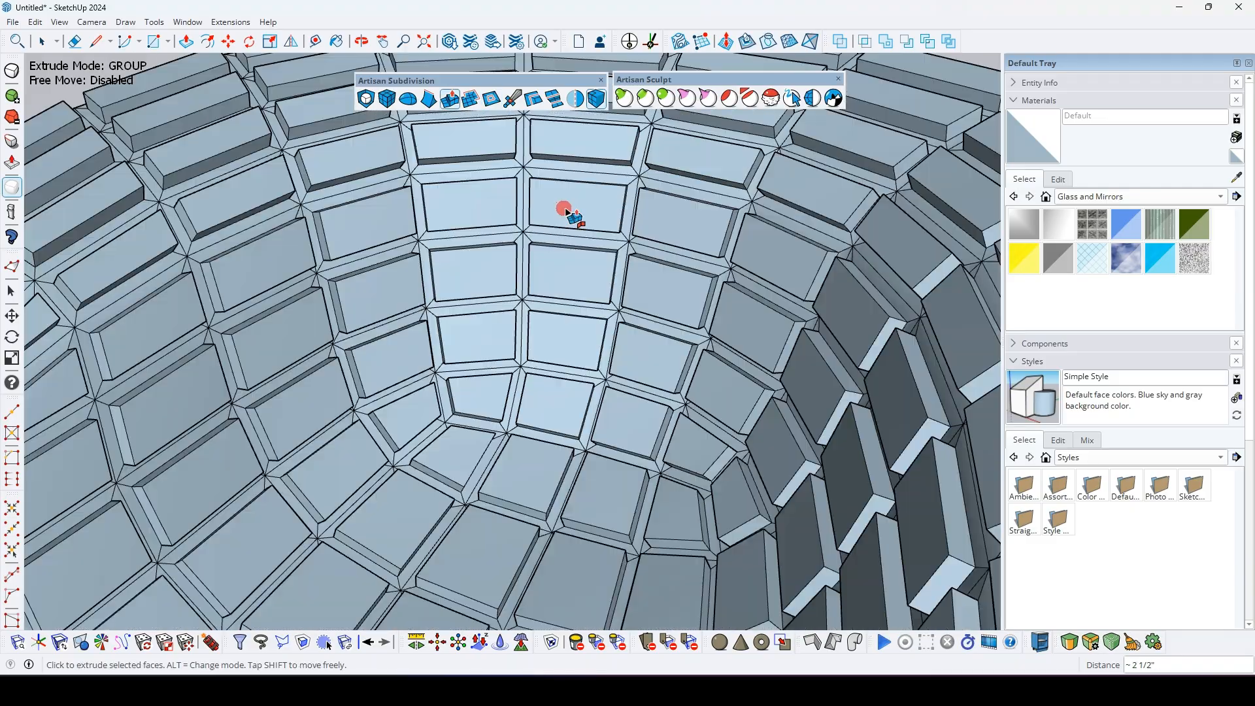
Step: Inset the extruded panel faces of the bowl in individual mode
{"action": "scroll", "coordinate": [569, 210], "scroll_direction": "down", "scroll_amount": 5}
{"action": "middle_click_drag", "start_coordinate": [563, 207], "coordinate": [516, 118]}
{"action": "key", "text": "alt"}
{"action": "scroll", "coordinate": [523, 177], "scroll_direction": "up", "scroll_amount": 5}
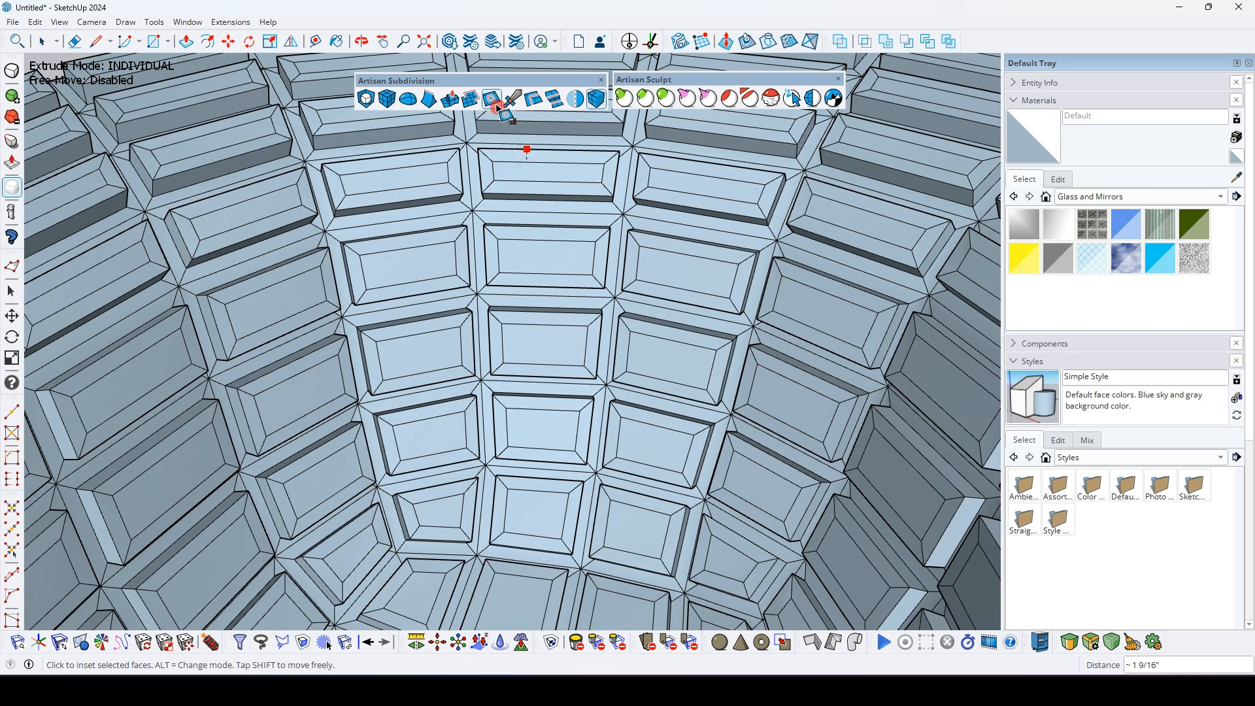
{"action": "left_click", "coordinate": [556, 177]}
{"action": "scroll", "coordinate": [603, 197], "scroll_direction": "down", "scroll_amount": 10}
{"action": "key", "text": "space"}
Step: Delete the selected inner panel faces and smooth the whole remaining bowl lattice
{"action": "scroll", "coordinate": [534, 209], "scroll_direction": "up", "scroll_amount": 3}
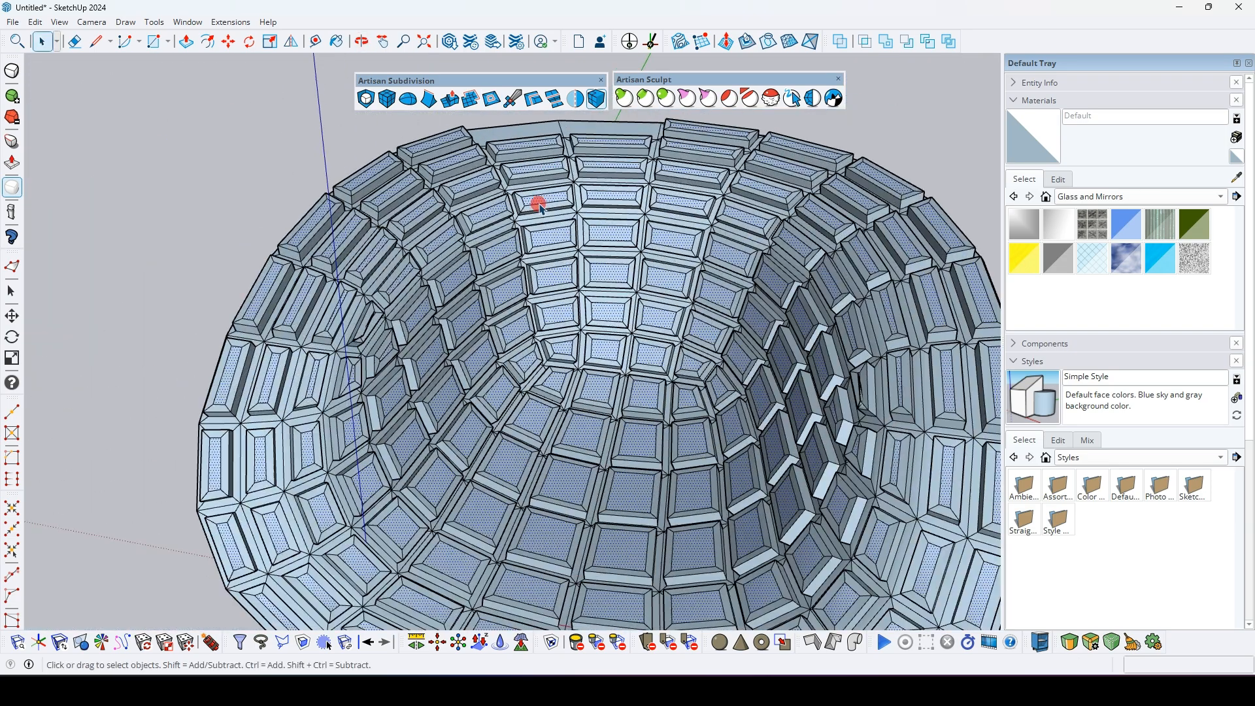
{"action": "scroll", "coordinate": [535, 210], "scroll_direction": "down", "scroll_amount": 3}
{"action": "left_click_drag", "start_coordinate": [308, 135], "coordinate": [869, 568]}
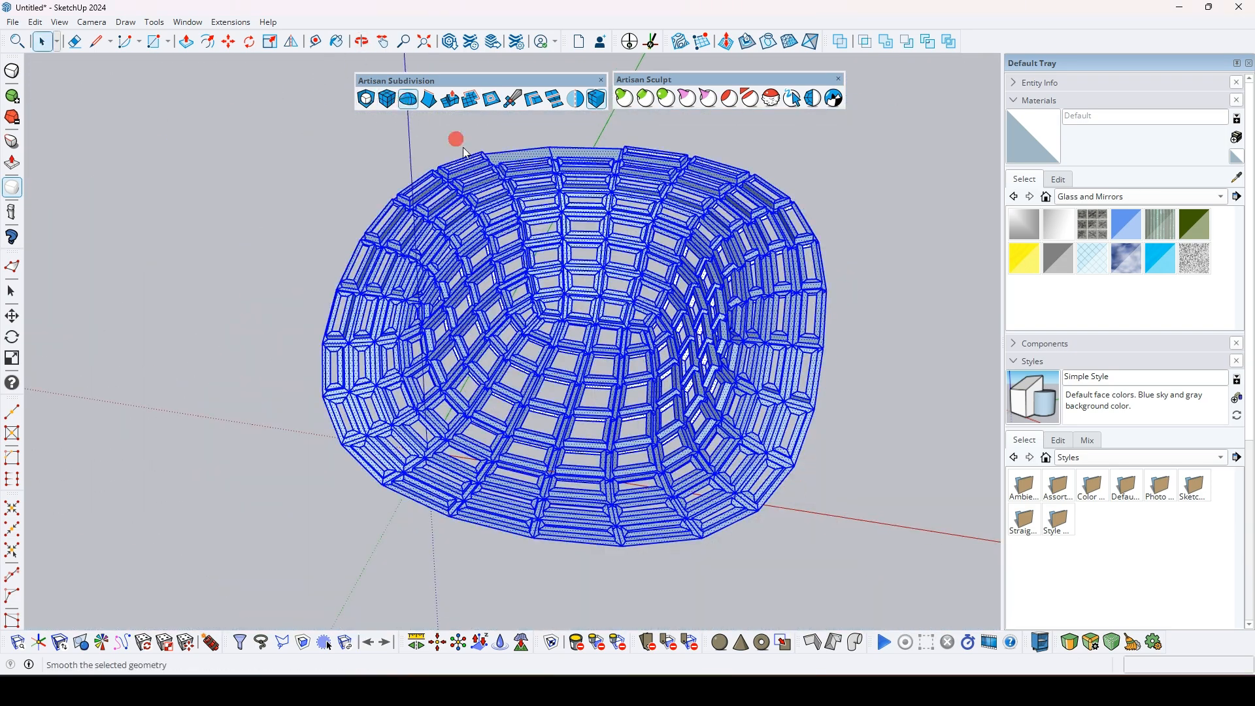
{"action": "left_click", "coordinate": [408, 98]}
{"action": "middle_click_drag", "start_coordinate": [477, 184], "coordinate": [224, 308]}
Step: Draw a ground rectangle about 7' by 8' 3" from the origin and push it up into a box
{"action": "key", "text": "r"}
{"action": "left_click", "coordinate": [507, 522]}
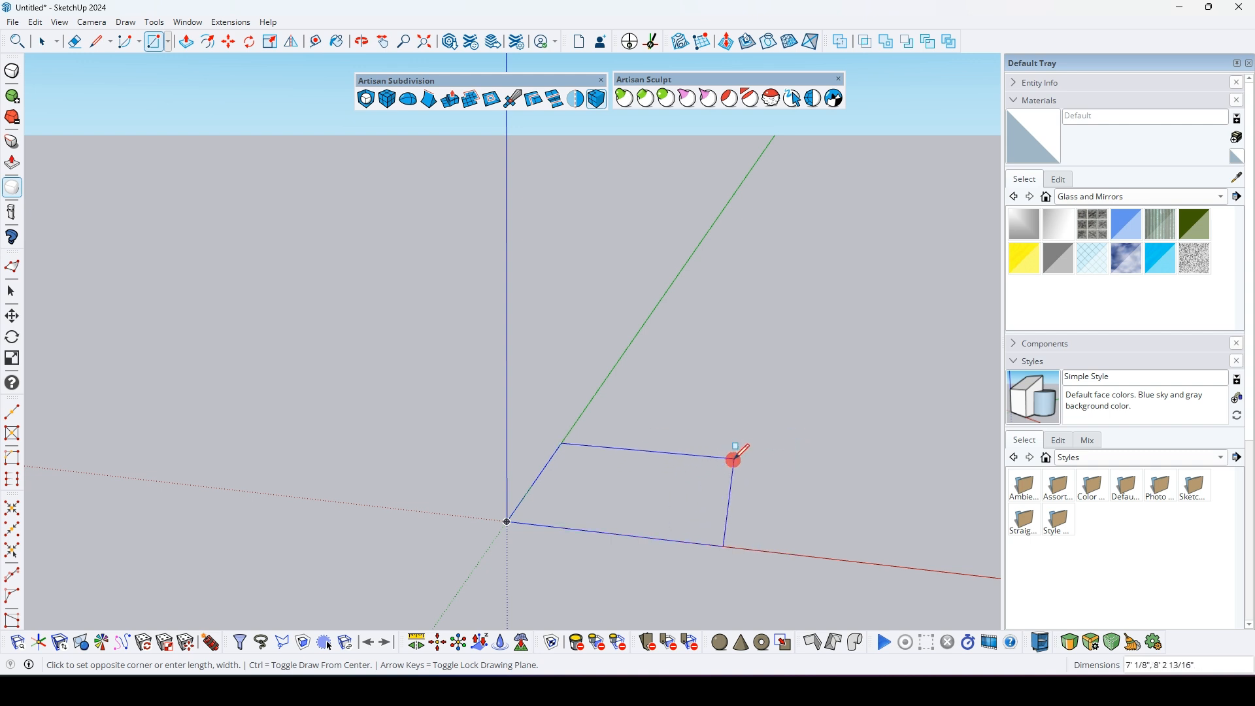
{"action": "left_click", "coordinate": [734, 457]}
{"action": "middle_click_drag", "start_coordinate": [650, 484], "coordinate": [550, 517]}
{"action": "key", "text": "p"}
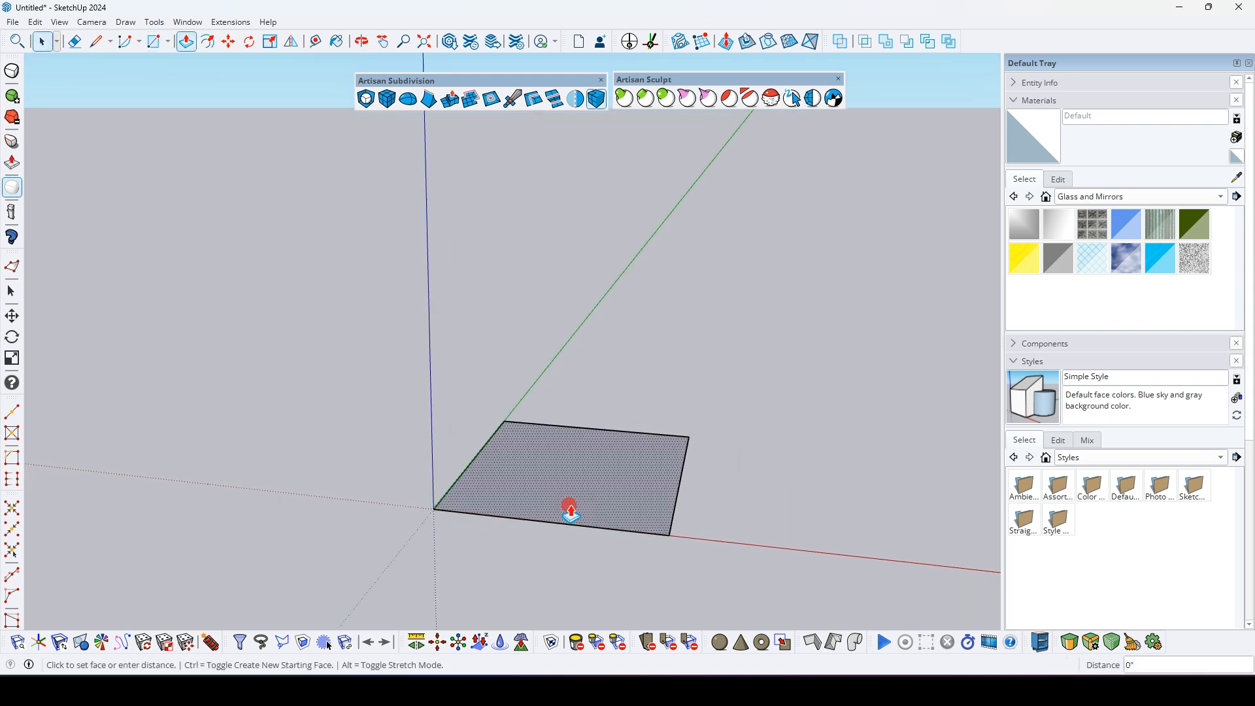
{"action": "left_click", "coordinate": [575, 509]}
{"action": "left_click", "coordinate": [576, 362]}
Step: Erase the box's upper front edge to remove its front and top faces
{"action": "key", "text": "e"}
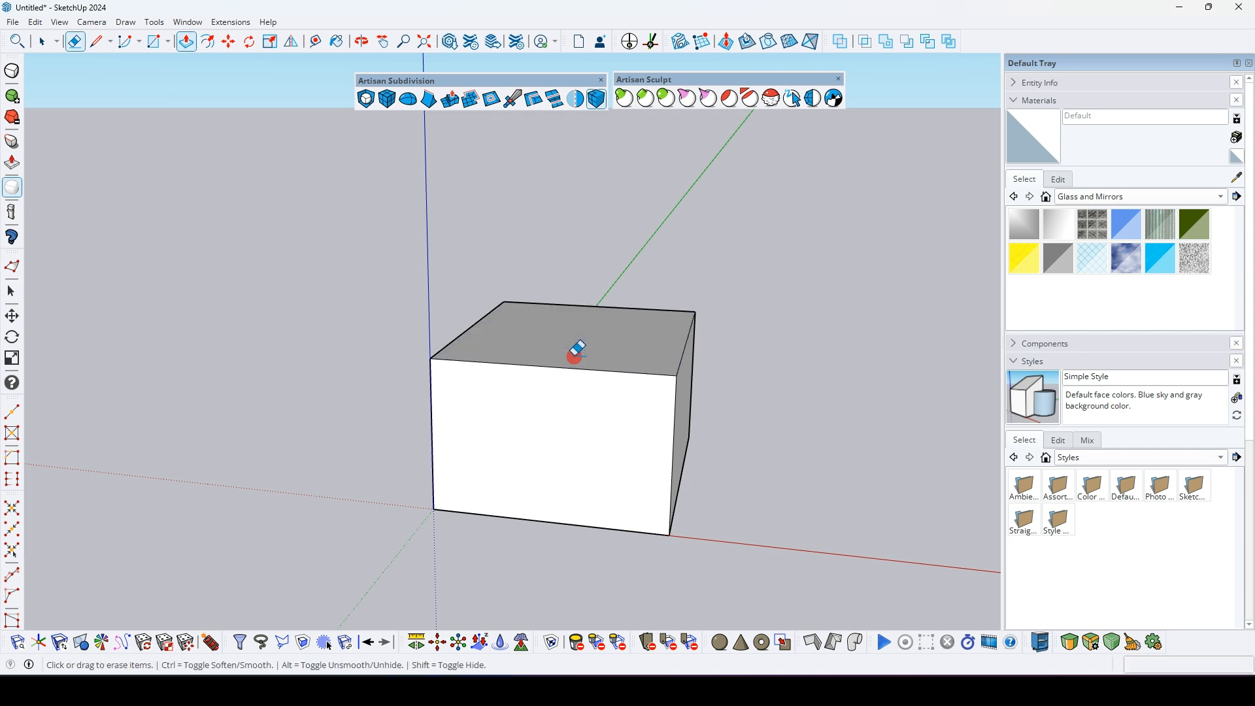
{"action": "left_click", "coordinate": [577, 363]}
{"action": "mouse_move", "coordinate": [585, 425]}
{"action": "middle_mouse_down"}
{"action": "mouse_move", "coordinate": [440, 457]}
{"action": "mouse_move", "coordinate": [469, 392]}
{"action": "middle_mouse_up"}
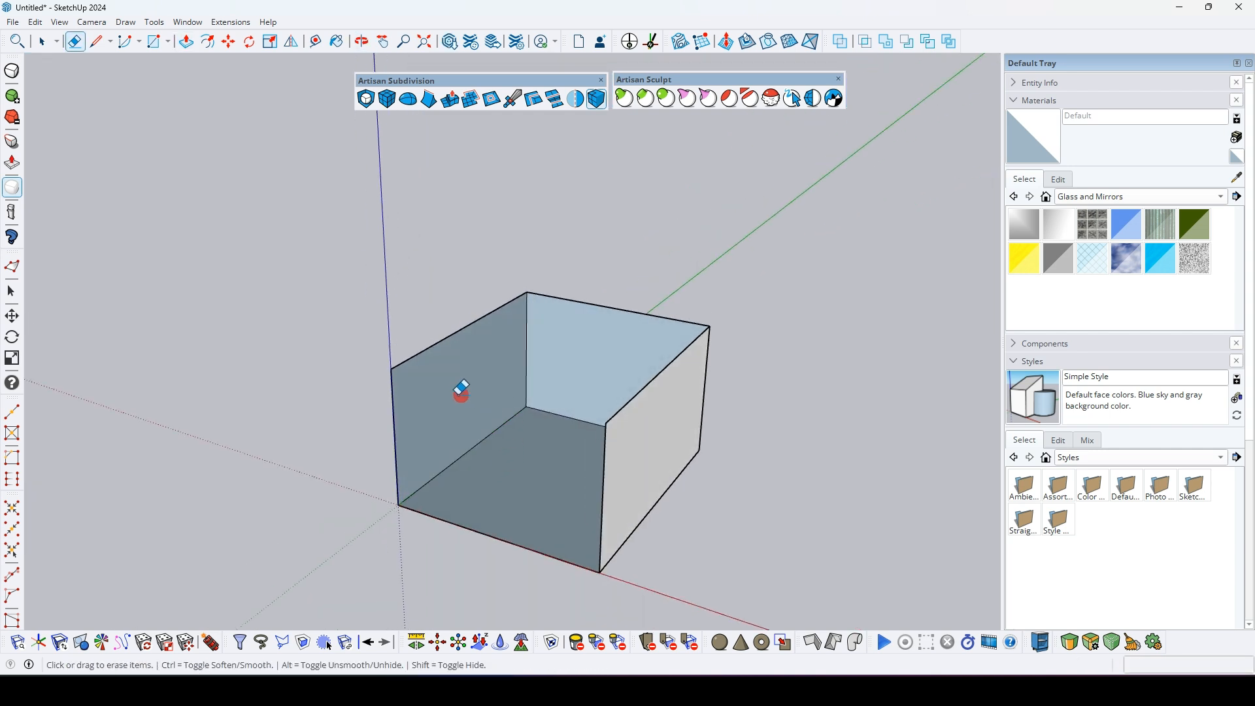
Step: Undo the edge erasure, select the closed box, and restore the open box
{"action": "key", "text": "ctrl+z"}
{"action": "key", "text": "space"}
{"action": "triple_click", "coordinate": [501, 394]}
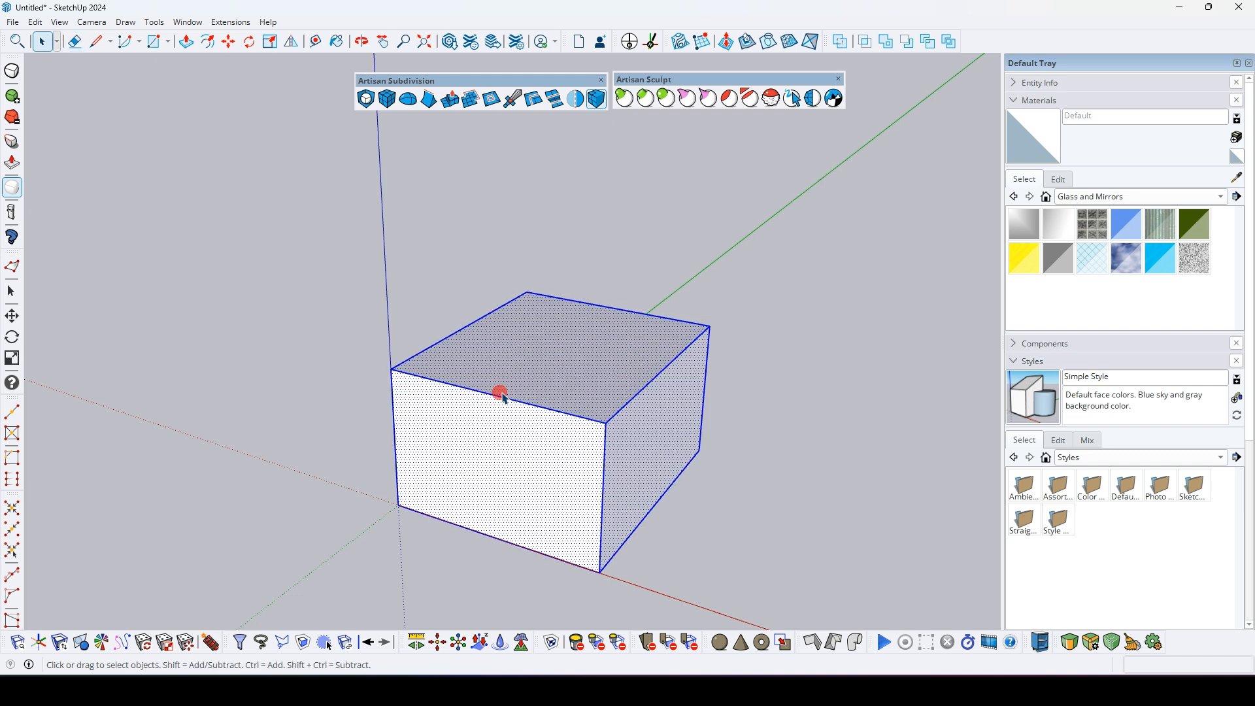
{"action": "key", "text": "ctrl+z"}
{"action": "key", "text": "ctrl+y"}
{"action": "key", "text": "ctrl+y"}
Step: Select the entire open box, apply Catmull-Clark subdivision twice, and undo both subdivisions
{"action": "middle_click_drag", "start_coordinate": [519, 395], "coordinate": [555, 441]}
{"action": "left_click", "coordinate": [608, 365]}
{"action": "triple_click", "coordinate": [608, 365]}
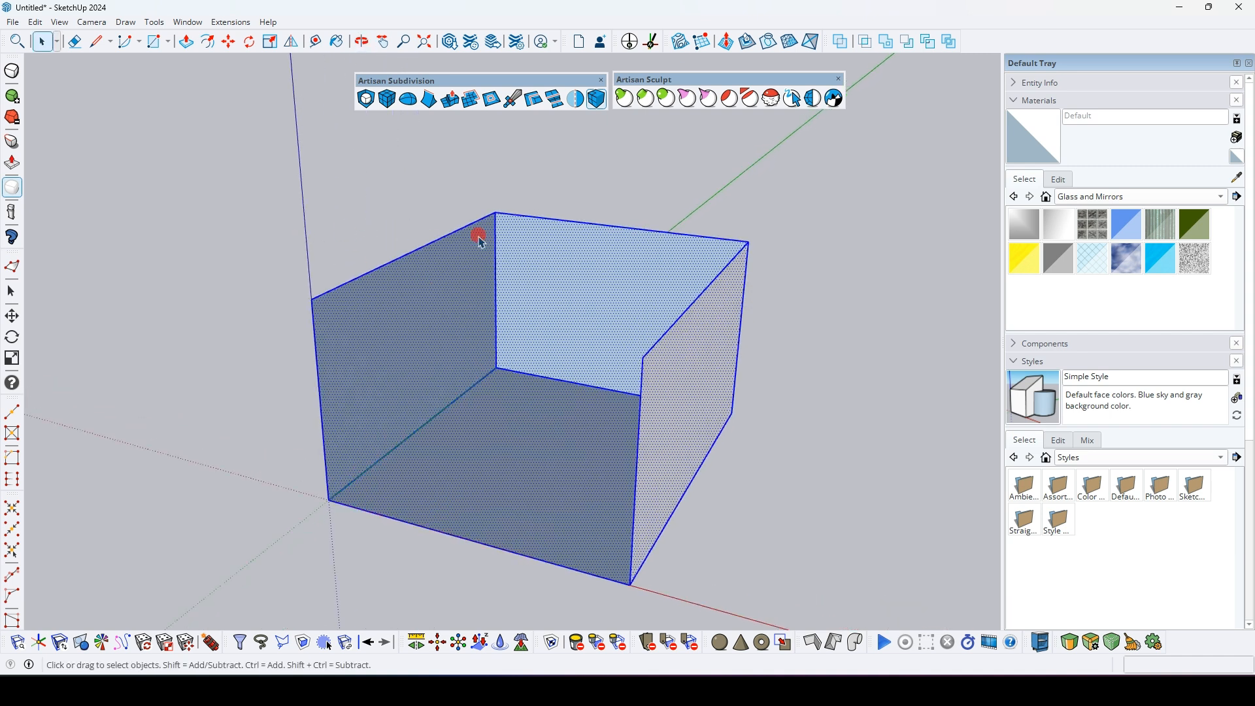
{"action": "scroll", "coordinate": [431, 238], "scroll_direction": "down", "scroll_amount": 1}
{"action": "left_click_drag", "start_coordinate": [267, 185], "coordinate": [823, 585]}
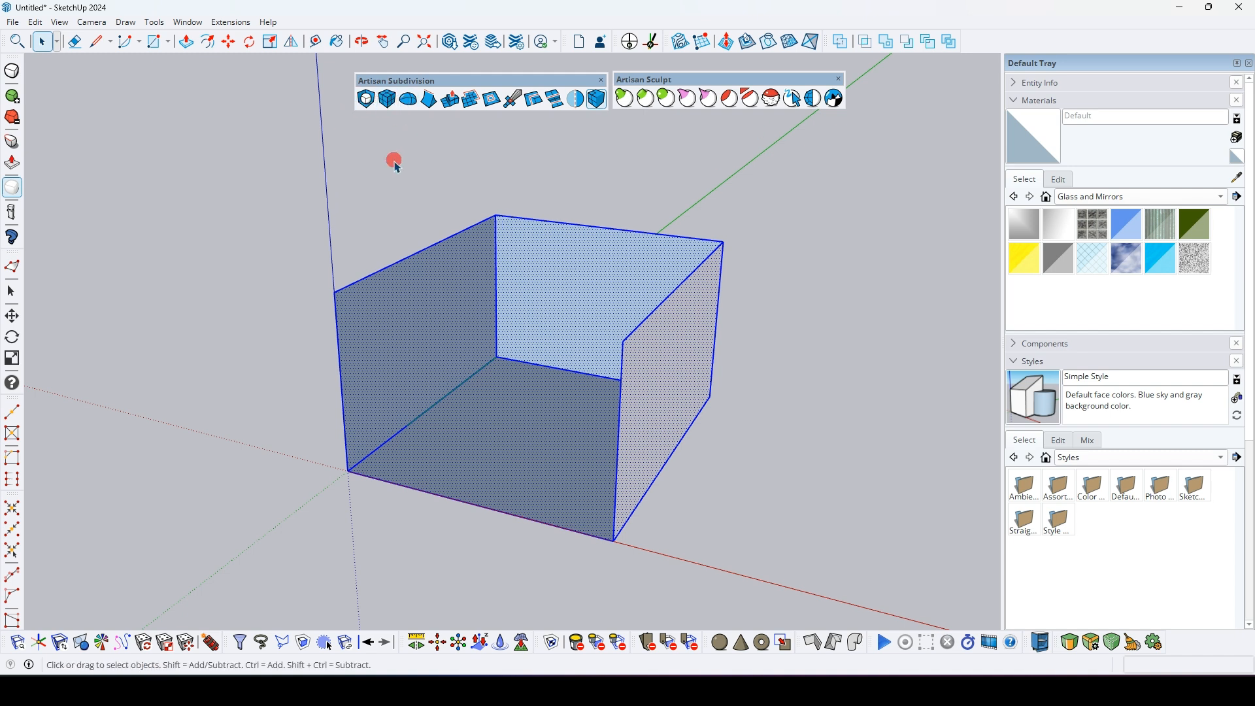
{"action": "left_click", "coordinate": [368, 99]}
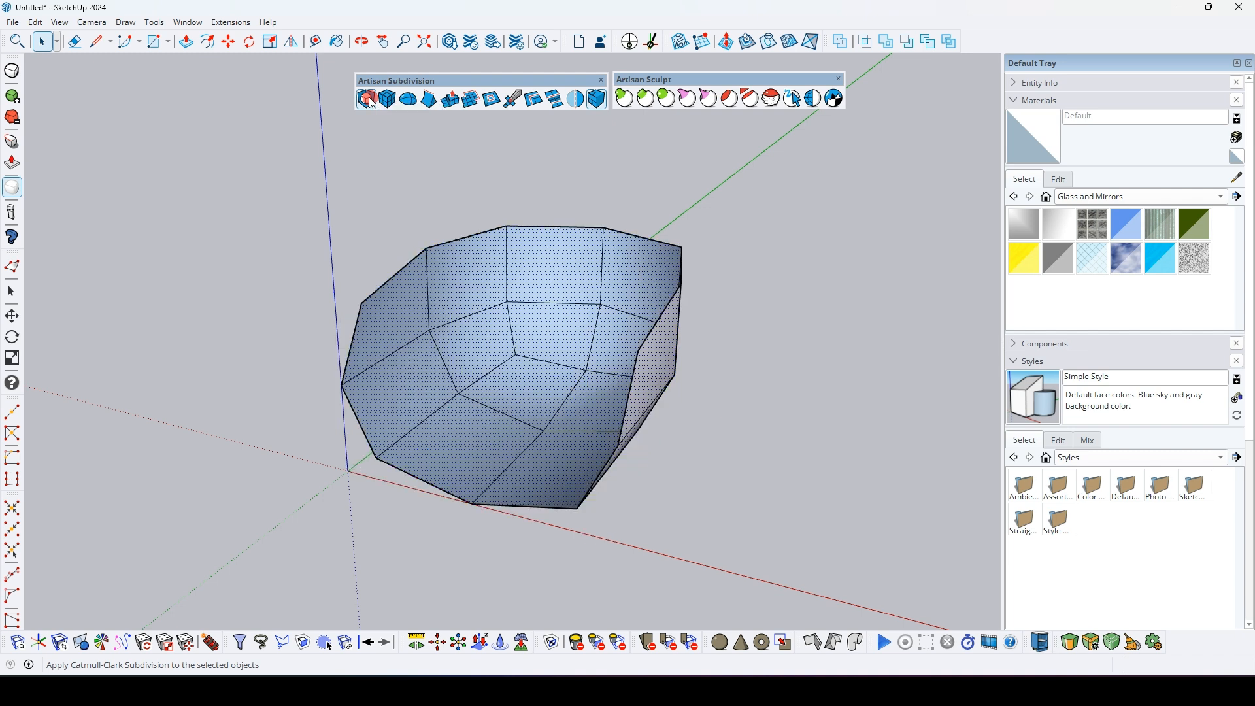
{"action": "left_click", "coordinate": [368, 100]}
{"action": "middle_click_drag", "start_coordinate": [499, 233], "coordinate": [592, 435]}
{"action": "key", "text": "ctrl+z"}
{"action": "key", "text": "ctrl+z"}
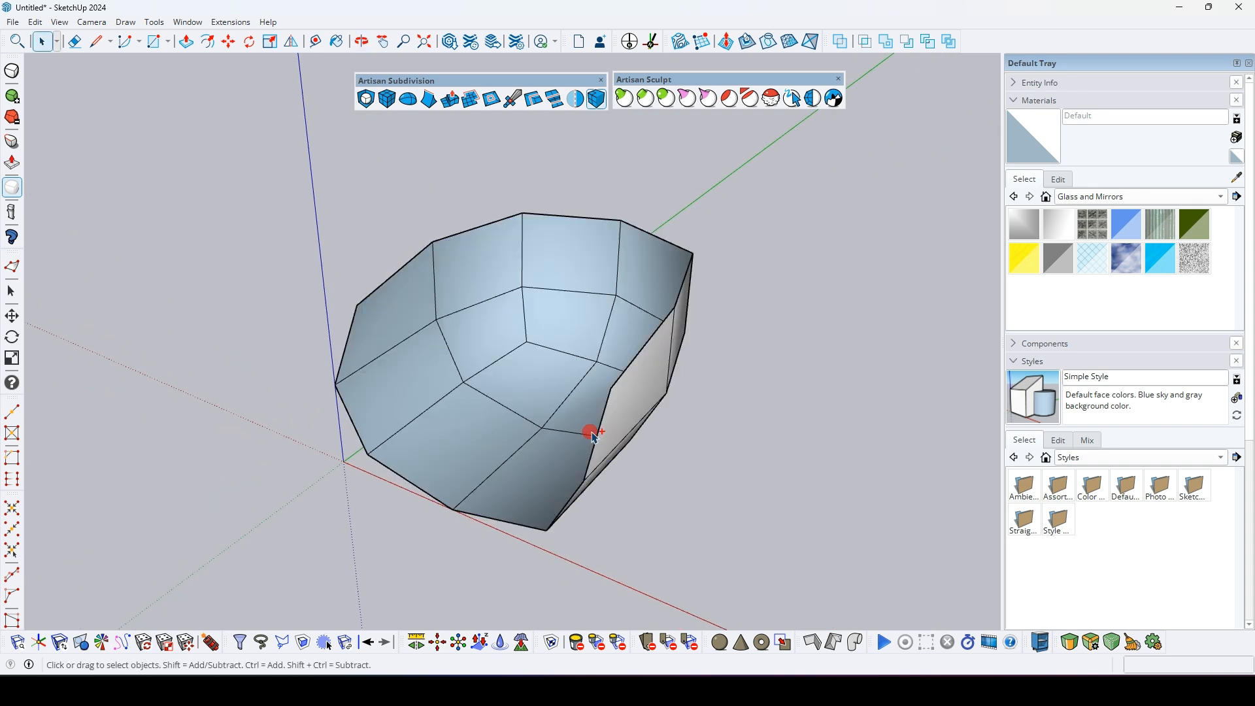
Step: Select the whole open box and subdivide its faces once without smoothing
{"action": "triple_click", "coordinate": [461, 286]}
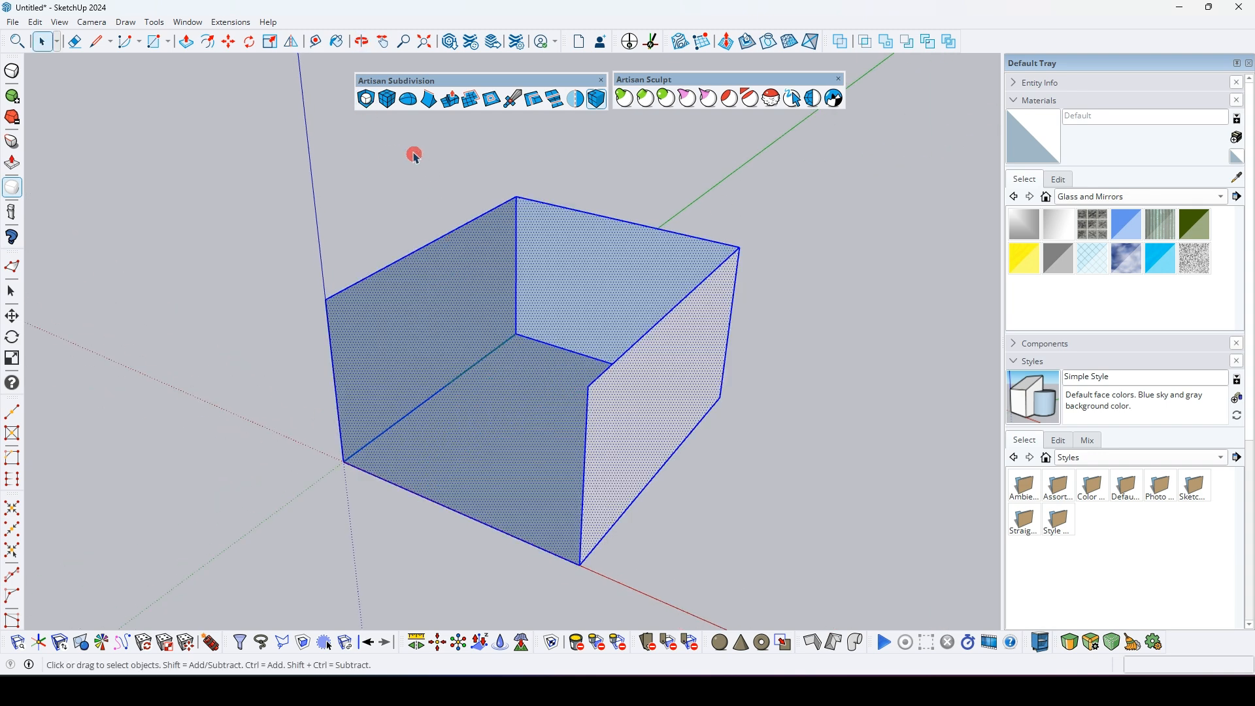
{"action": "left_click", "coordinate": [389, 112]}
{"action": "middle_click_drag", "start_coordinate": [484, 300], "coordinate": [416, 165]}
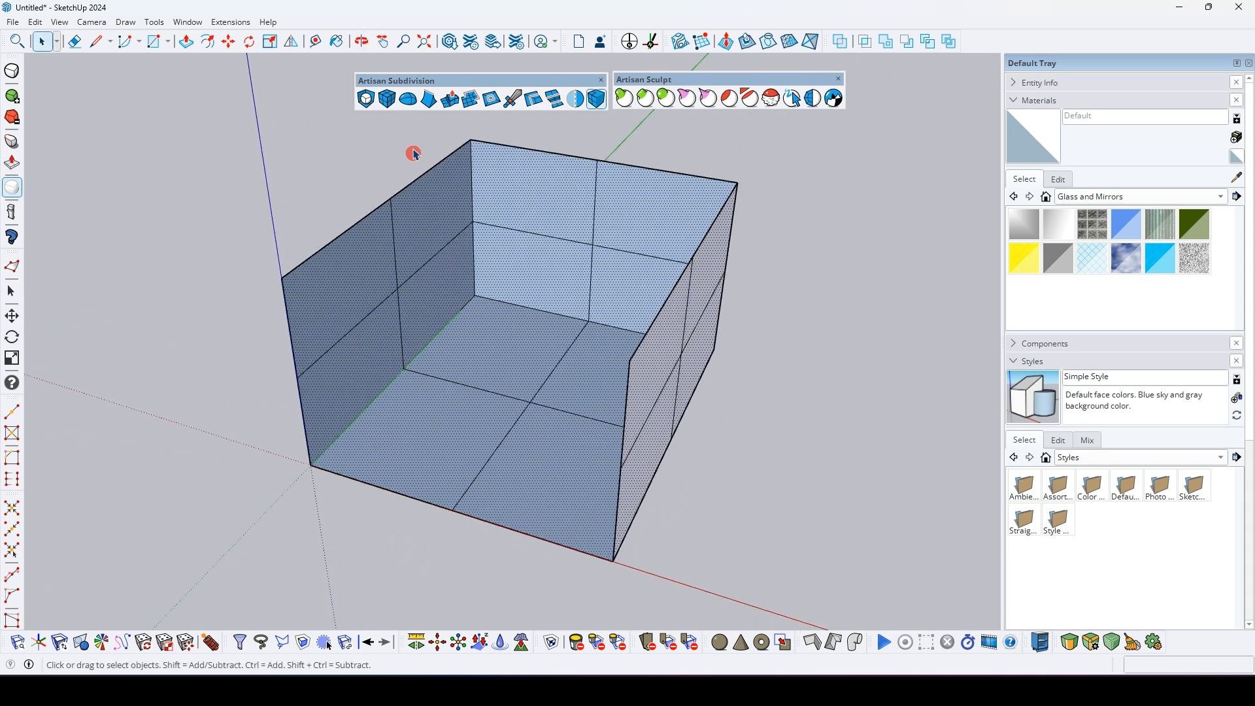
Step: Smooth the entire subdivided open box, and undo back to the plain open box
{"action": "triple_click", "coordinate": [495, 332]}
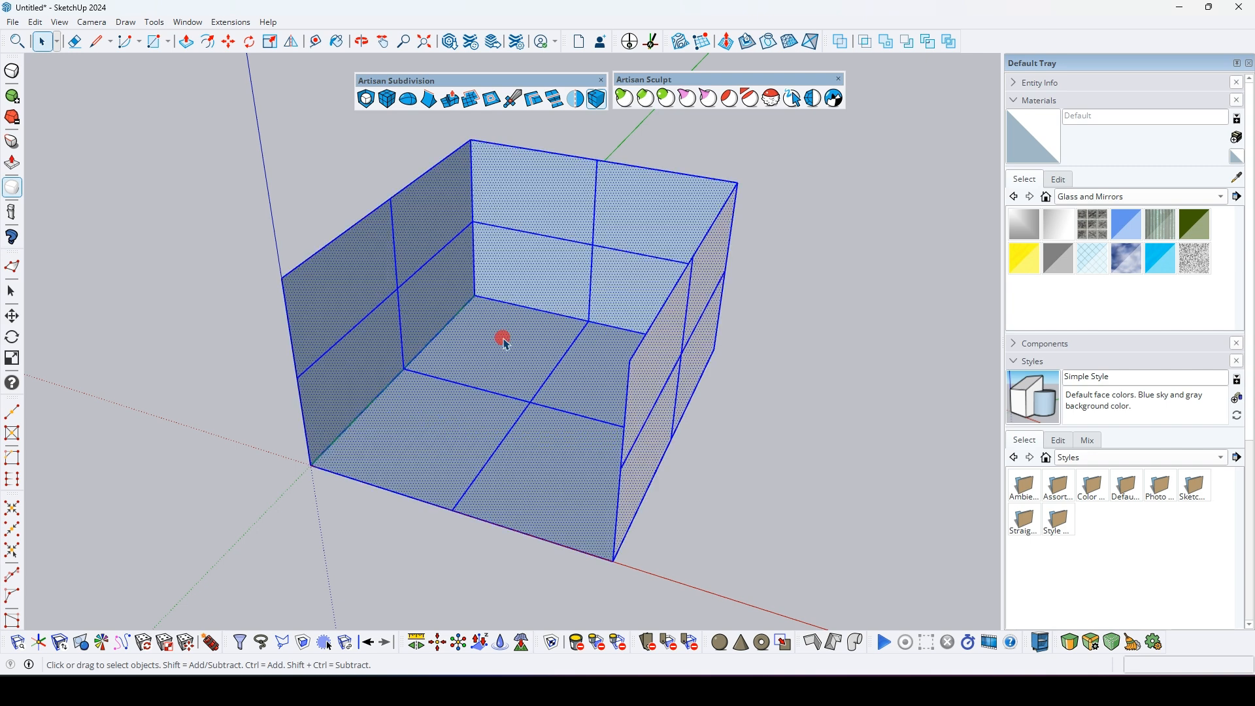
{"action": "left_click", "coordinate": [410, 100]}
{"action": "middle_click_drag", "start_coordinate": [468, 402], "coordinate": [503, 353]}
{"action": "middle_click_drag", "start_coordinate": [414, 232], "coordinate": [562, 412]}
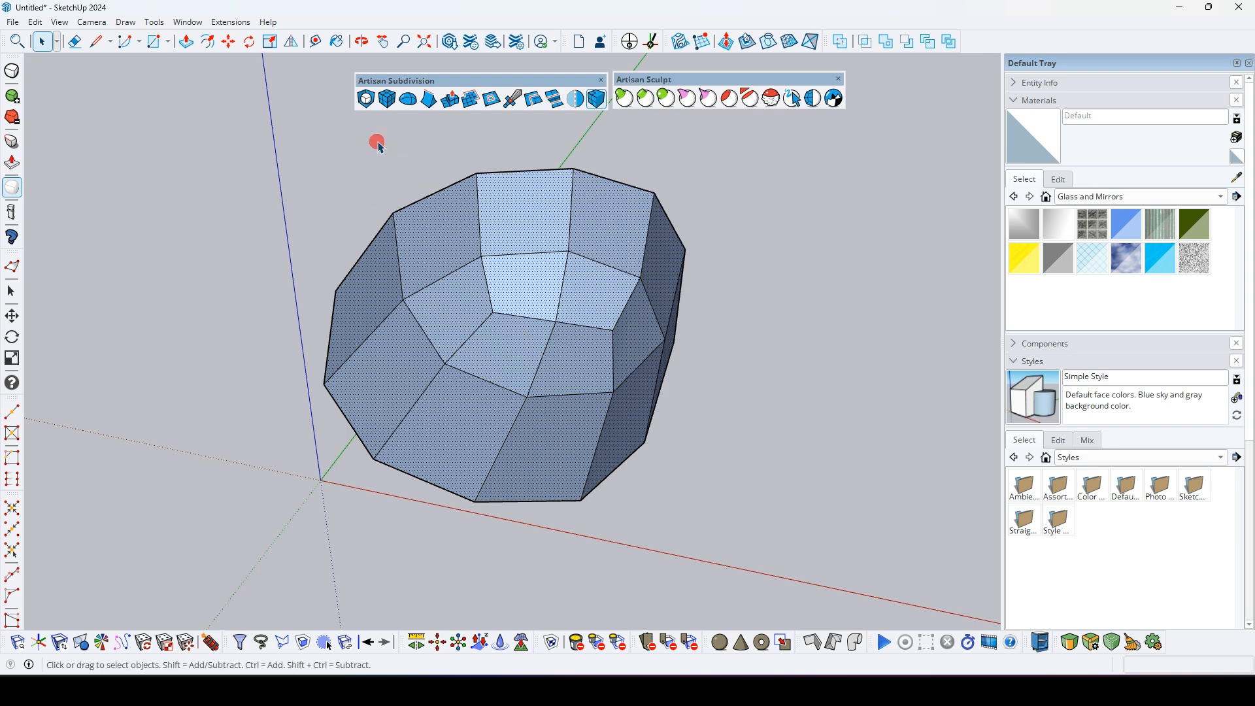
{"action": "key", "text": "ctrl+z"}
Step: Apply Catmull-Clark subdivision three times to the whole open box, and undo all three
{"action": "triple_click", "coordinate": [440, 236]}
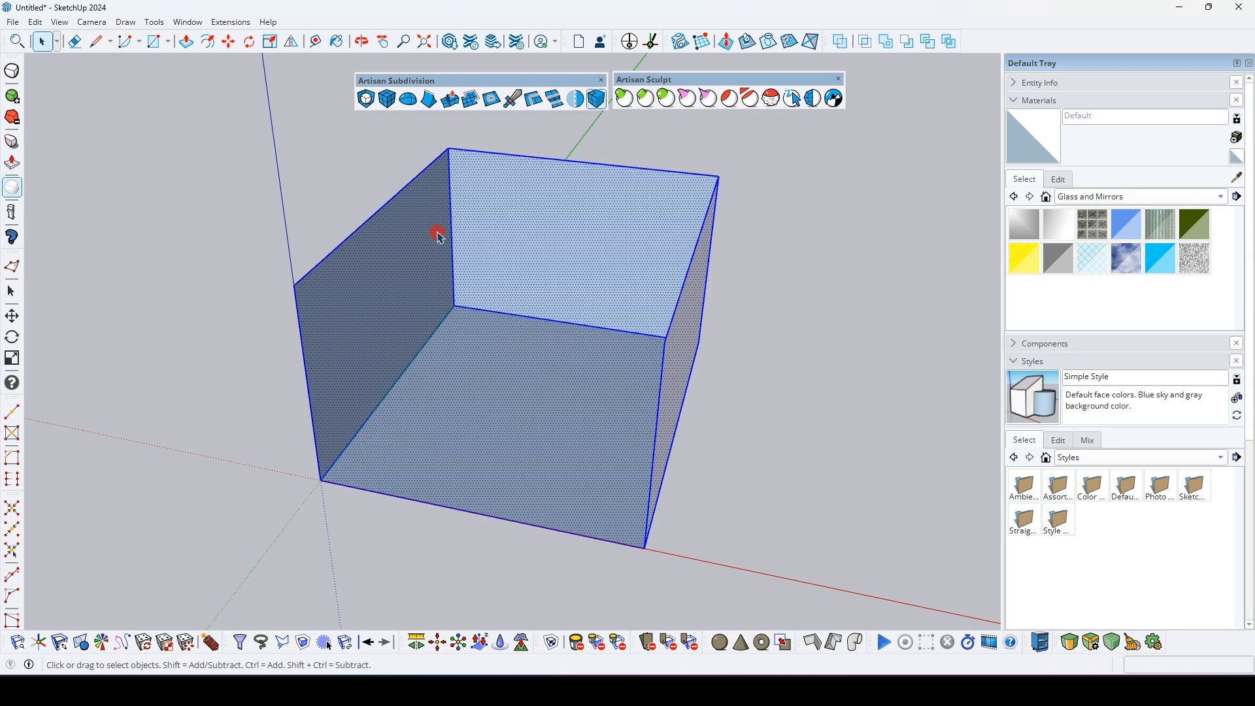
{"action": "left_click", "coordinate": [368, 99]}
{"action": "left_click", "coordinate": [367, 98]}
{"action": "left_click", "coordinate": [367, 99]}
{"action": "middle_click_drag", "start_coordinate": [575, 366], "coordinate": [437, 232]}
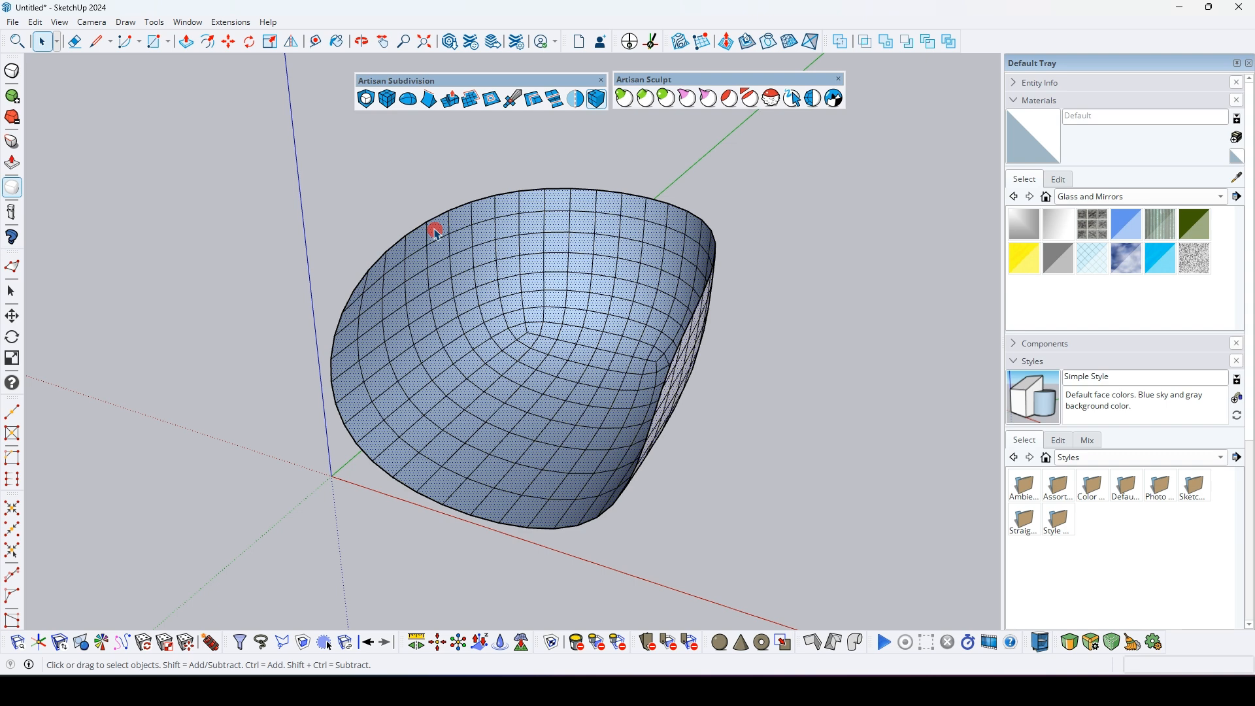
{"action": "key", "text": "ctrl+z"}
{"action": "key", "text": "ctrl+z"}
{"action": "key", "text": "ctrl+z"}
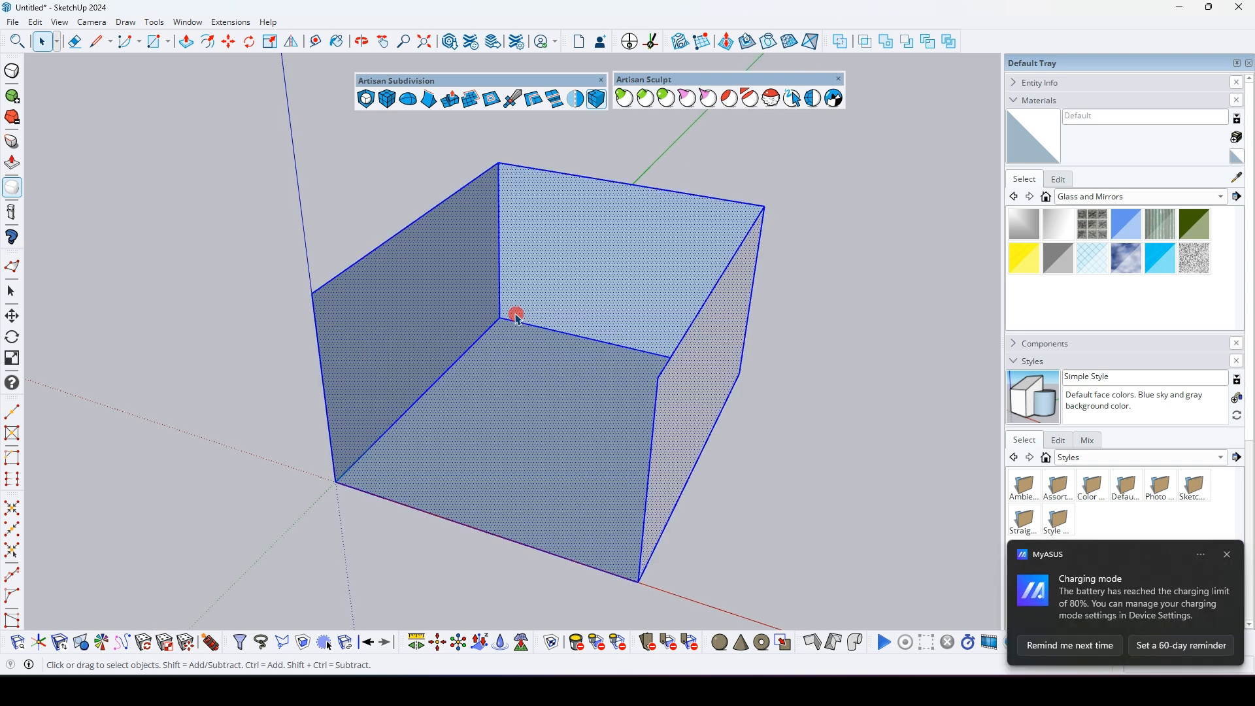
Step: Subdivide the open box without smoothing into a 4 by 4 grid per face, undoing the denser subdivision
{"action": "left_click", "coordinate": [386, 98]}
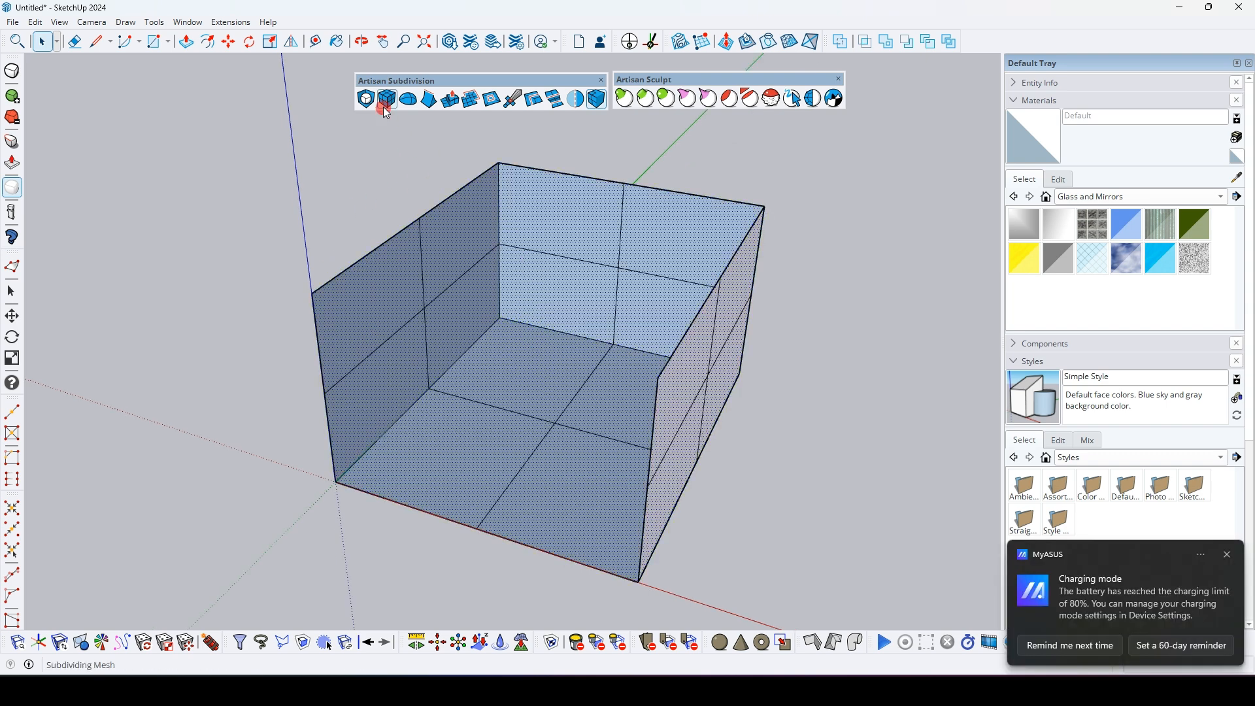
{"action": "left_click", "coordinate": [388, 107]}
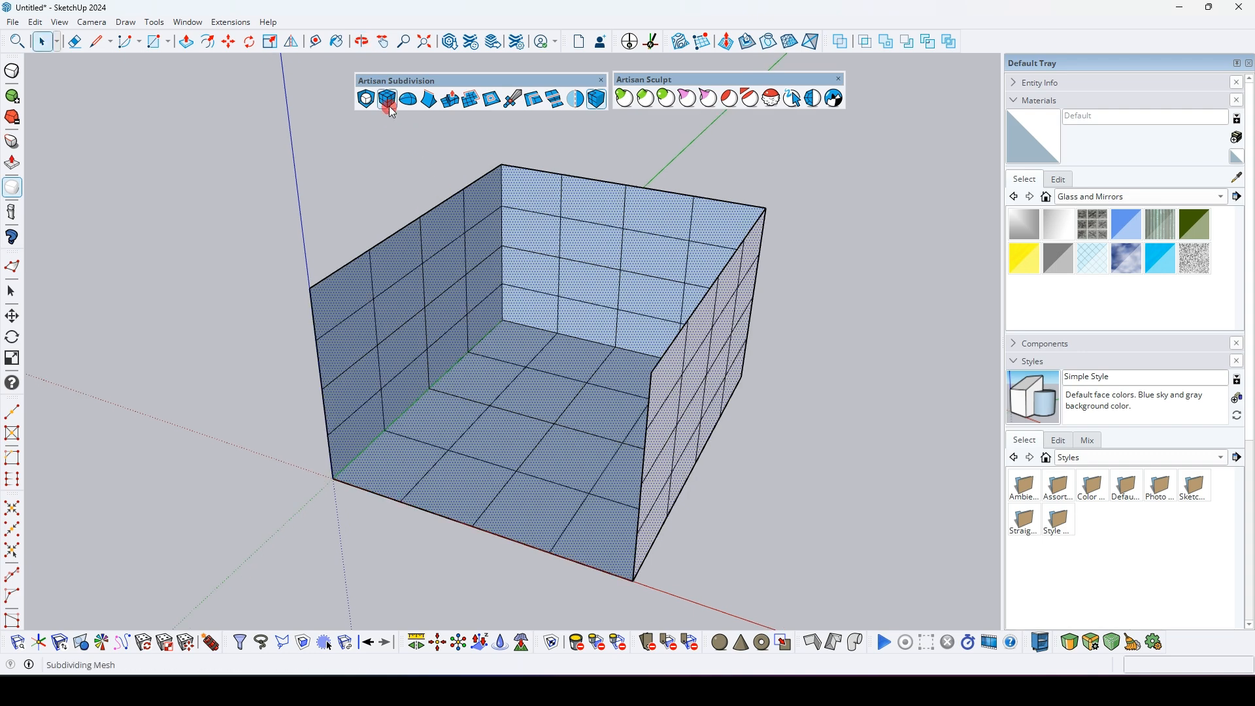
{"action": "middle_click_drag", "start_coordinate": [583, 286], "coordinate": [580, 335]}
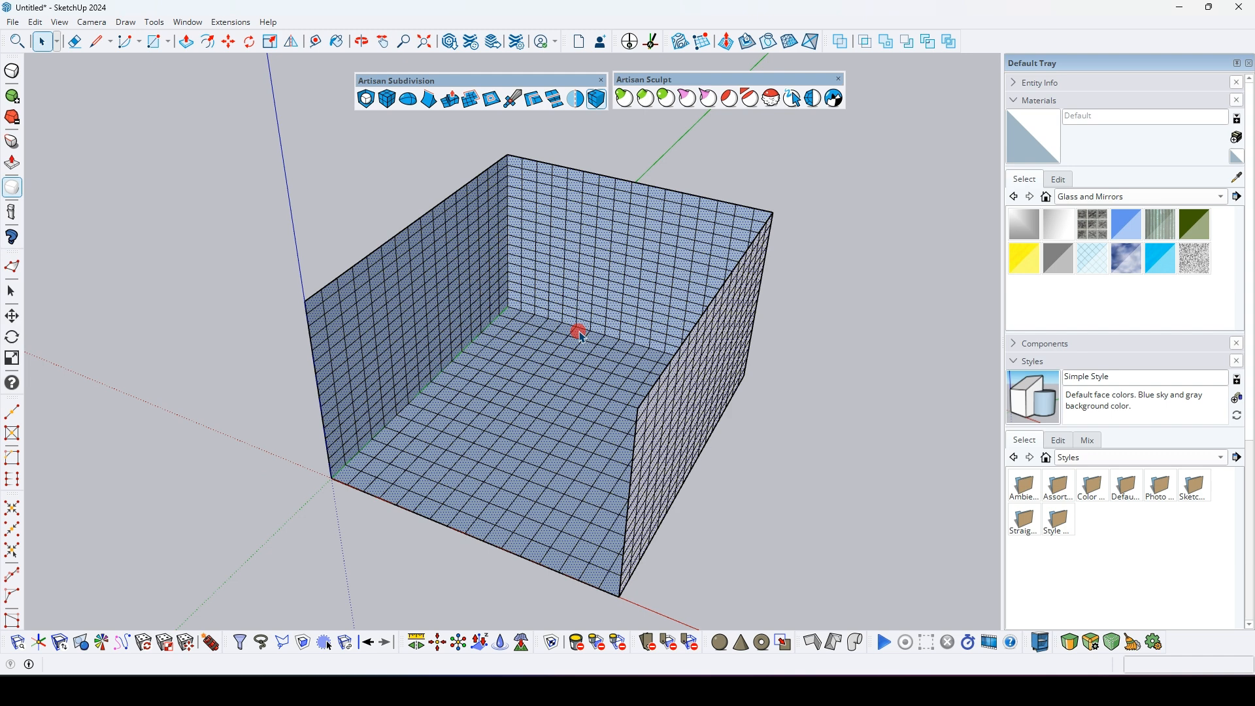
{"action": "key", "text": "ctrl+z"}
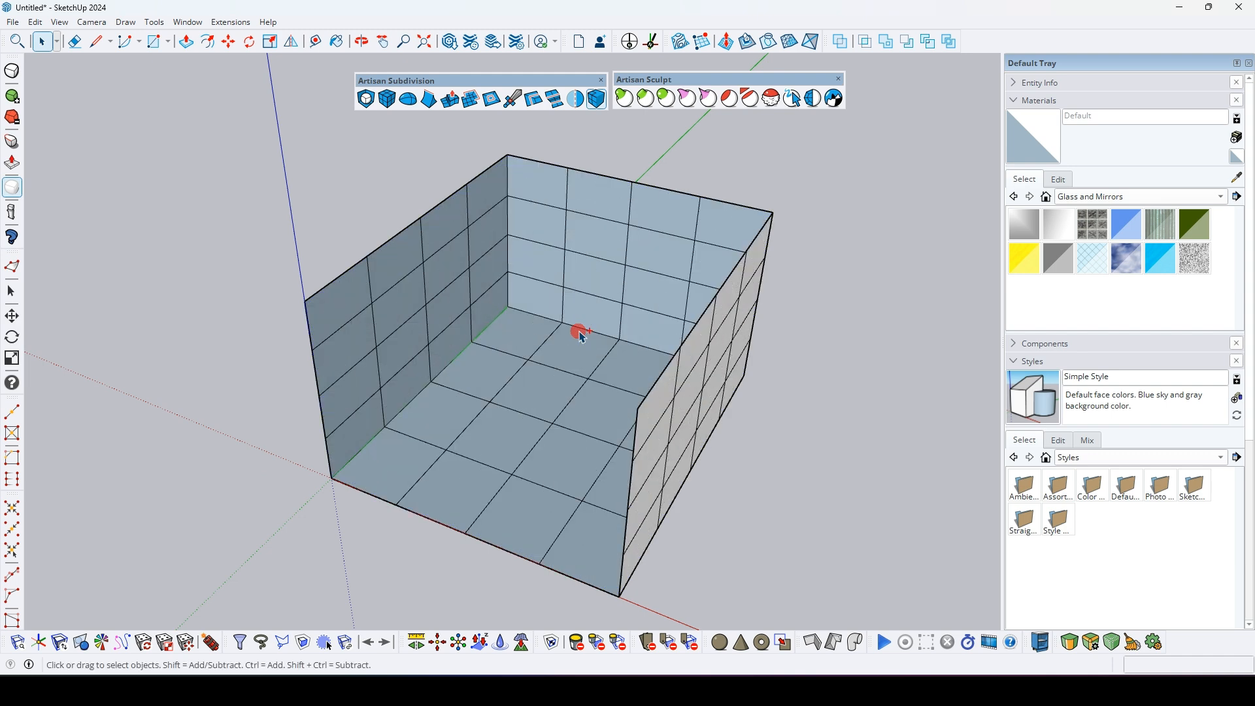
Step: Select the whole gridded box and smooth its geometry repeatedly into a rounded bowl
{"action": "triple_click", "coordinate": [582, 335]}
{"action": "left_click", "coordinate": [407, 110]}
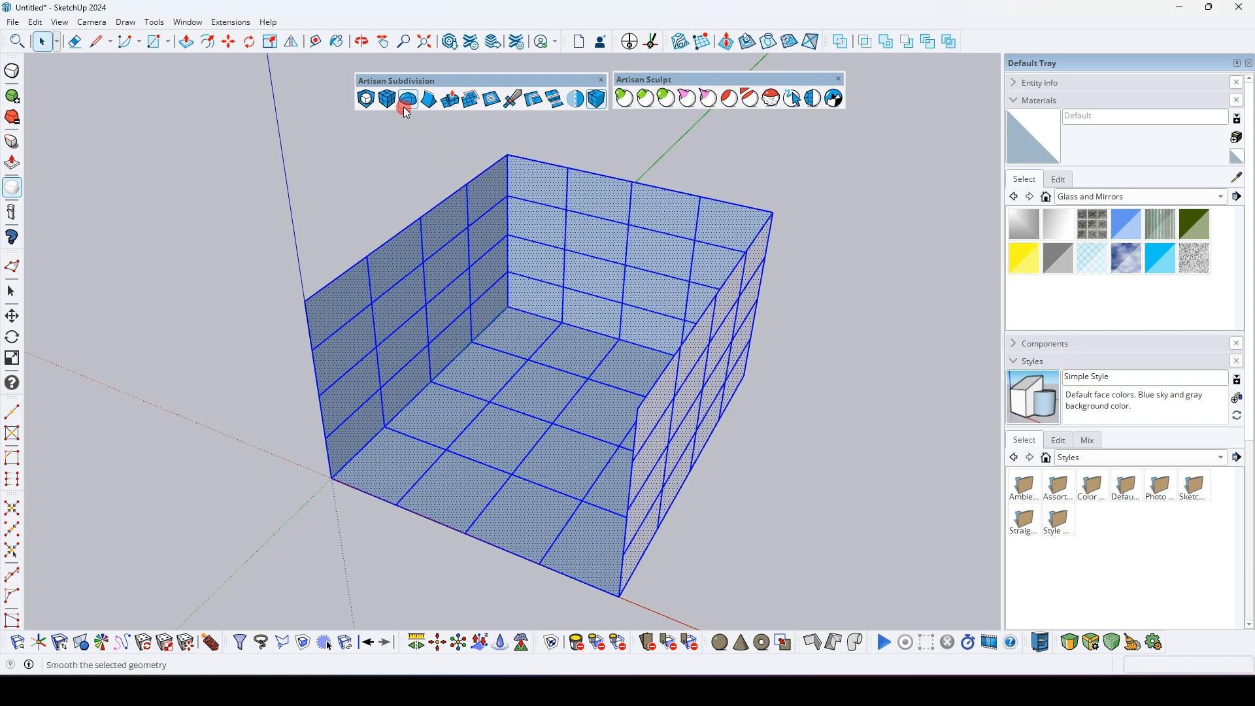
{"action": "left_click", "coordinate": [408, 103]}
{"action": "left_click", "coordinate": [408, 104]}
{"action": "left_click", "coordinate": [408, 104]}
{"action": "left_click", "coordinate": [408, 104]}
{"action": "mouse_move", "coordinate": [639, 373]}
{"action": "middle_mouse_down"}
{"action": "mouse_move", "coordinate": [384, 247]}
{"action": "mouse_move", "coordinate": [427, 220]}
{"action": "mouse_move", "coordinate": [650, 393]}
{"action": "middle_mouse_up"}
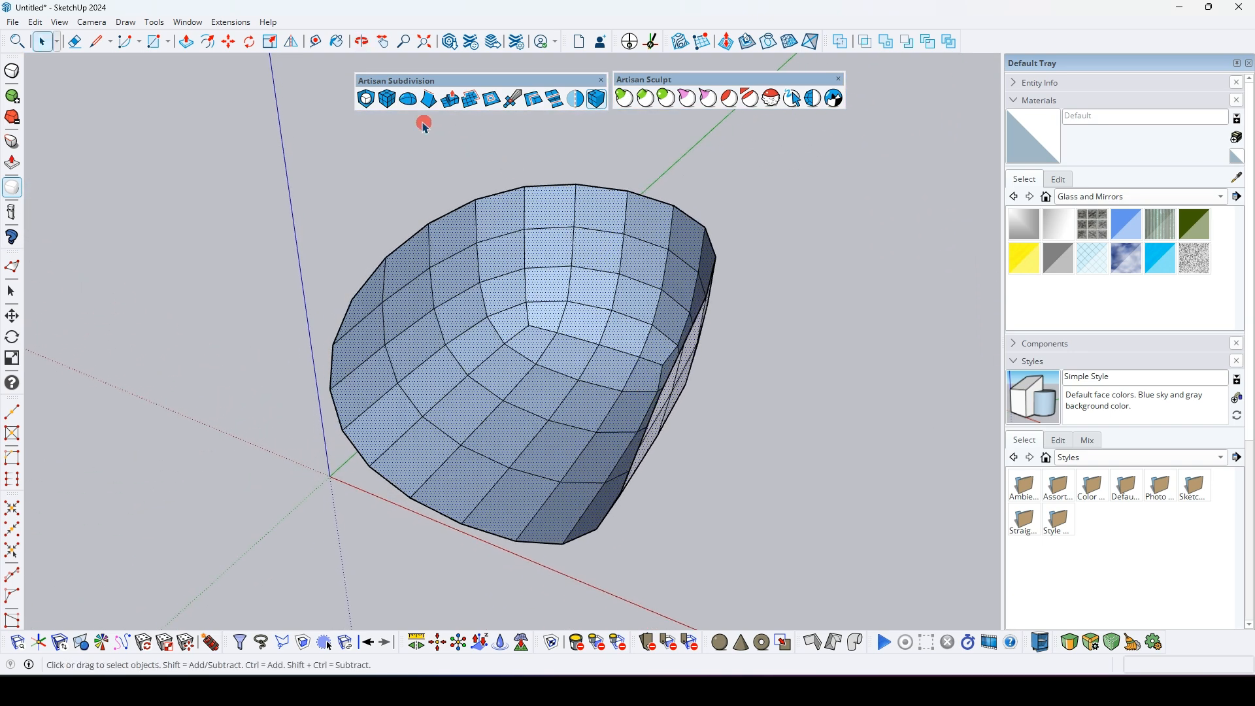
{"action": "mouse_move", "coordinate": [506, 338]}
{"action": "middle_mouse_down"}
{"action": "mouse_move", "coordinate": [513, 367]}
{"action": "mouse_move", "coordinate": [505, 342]}
{"action": "mouse_move", "coordinate": [549, 370]}
{"action": "mouse_move", "coordinate": [748, 355]}
{"action": "mouse_move", "coordinate": [529, 344]}
{"action": "middle_mouse_up"}
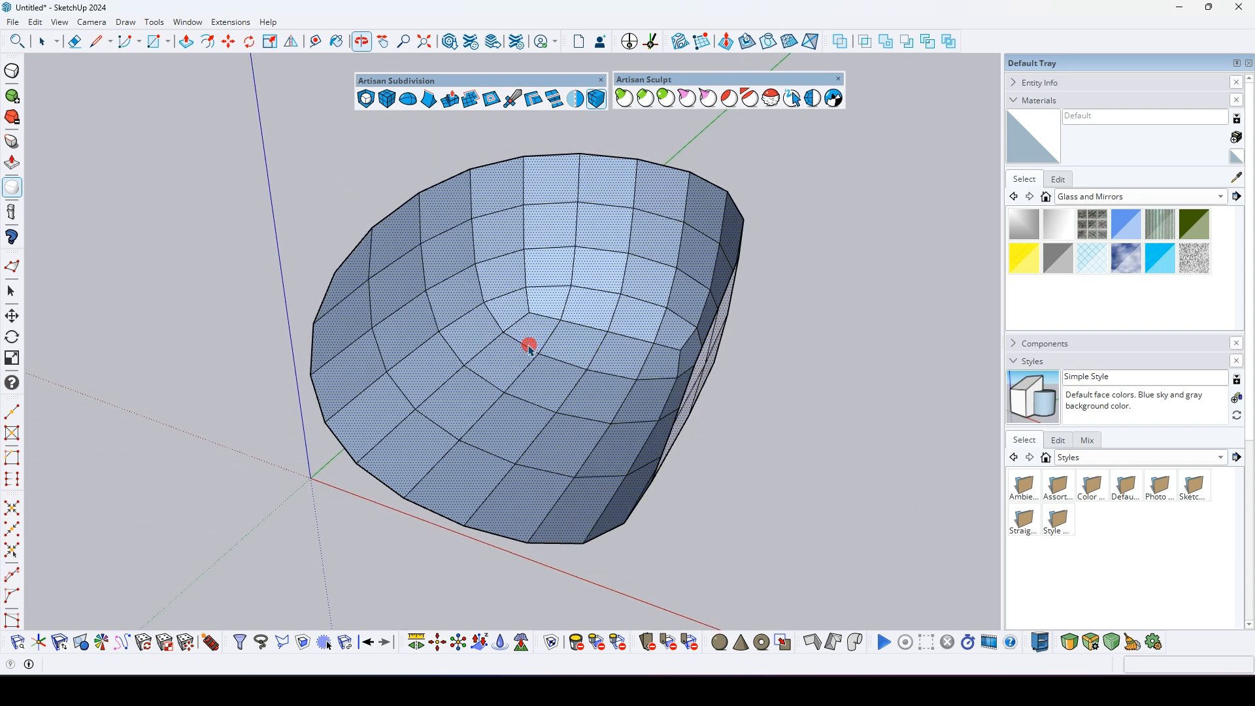
Step: Undo all smoothing and subdivision back to the plain open box
{"action": "key", "text": "ctrl+z"}
{"action": "key", "text": "ctrl+z"}
{"action": "key", "text": "ctrl+z"}
{"action": "key", "text": "ctrl+z"}
{"action": "key", "text": "ctrl+z"}
{"action": "key", "text": "ctrl+z"}
{"action": "key", "text": "ctrl+z"}
{"action": "key", "text": "ctrl+z"}
Step: Try Extrude Faces in group mode on all faces of the open box with free move enabled
{"action": "middle_click_drag", "start_coordinate": [580, 393], "coordinate": [524, 292]}
{"action": "left_click", "coordinate": [457, 99]}
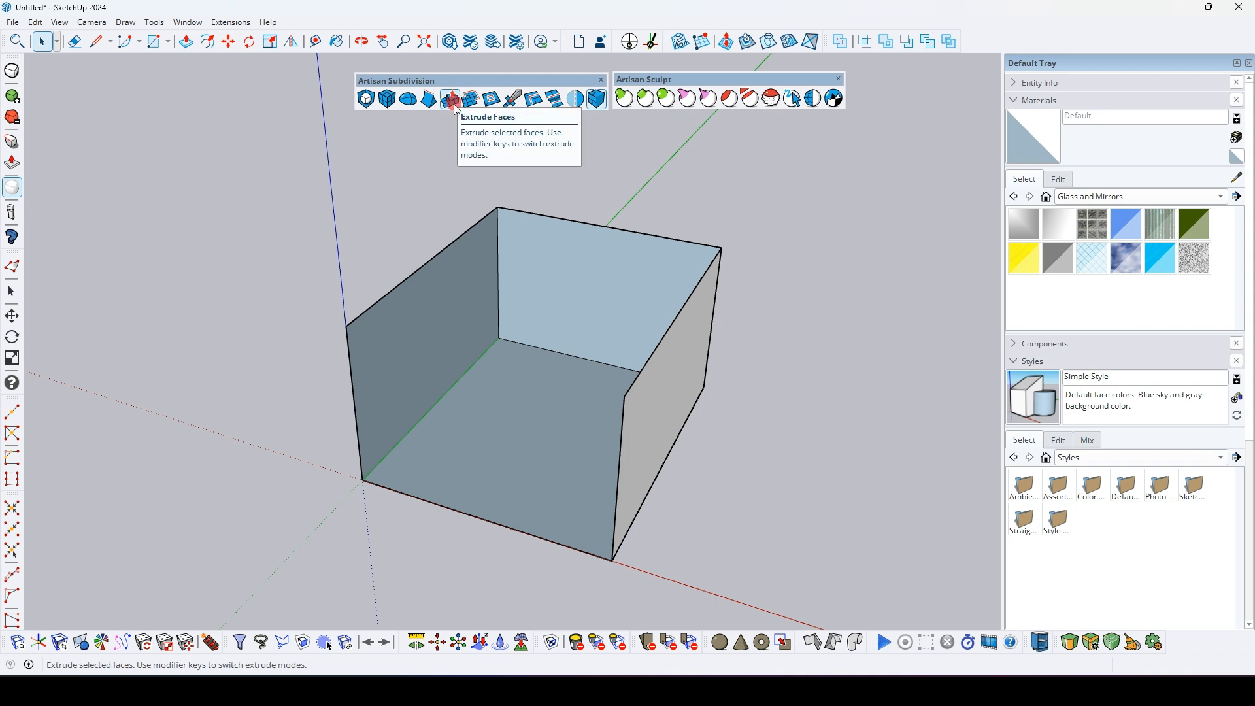
{"action": "left_click", "coordinate": [455, 107]}
{"action": "left_click", "coordinate": [484, 310]}
{"action": "key", "text": "space"}
{"action": "triple_click", "coordinate": [460, 309]}
{"action": "left_click", "coordinate": [451, 99]}
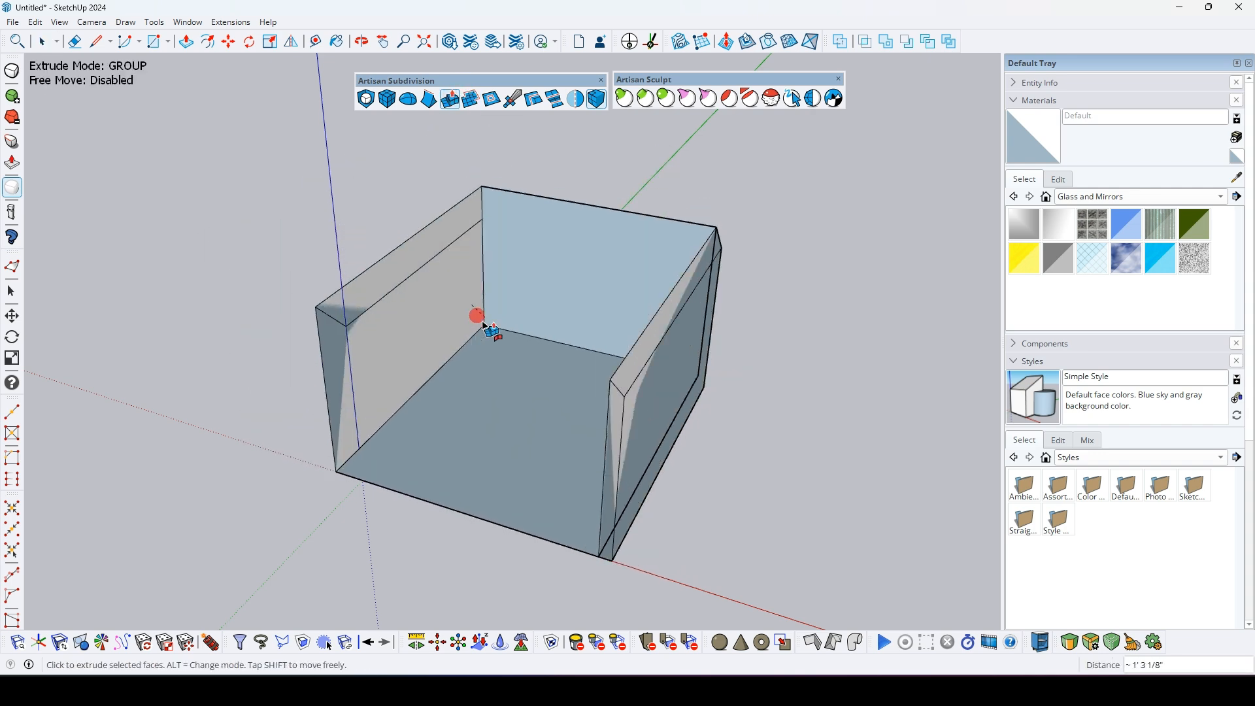
{"action": "key", "text": "shift"}
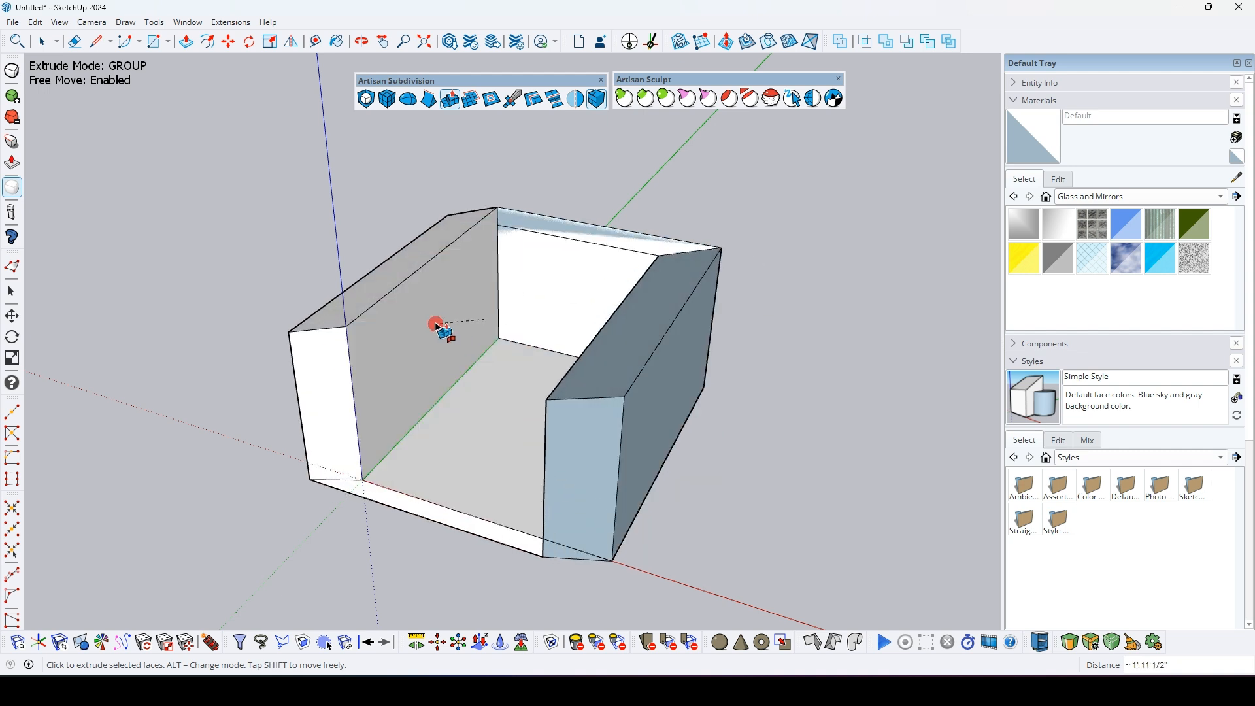
{"action": "left_click", "coordinate": [492, 358]}
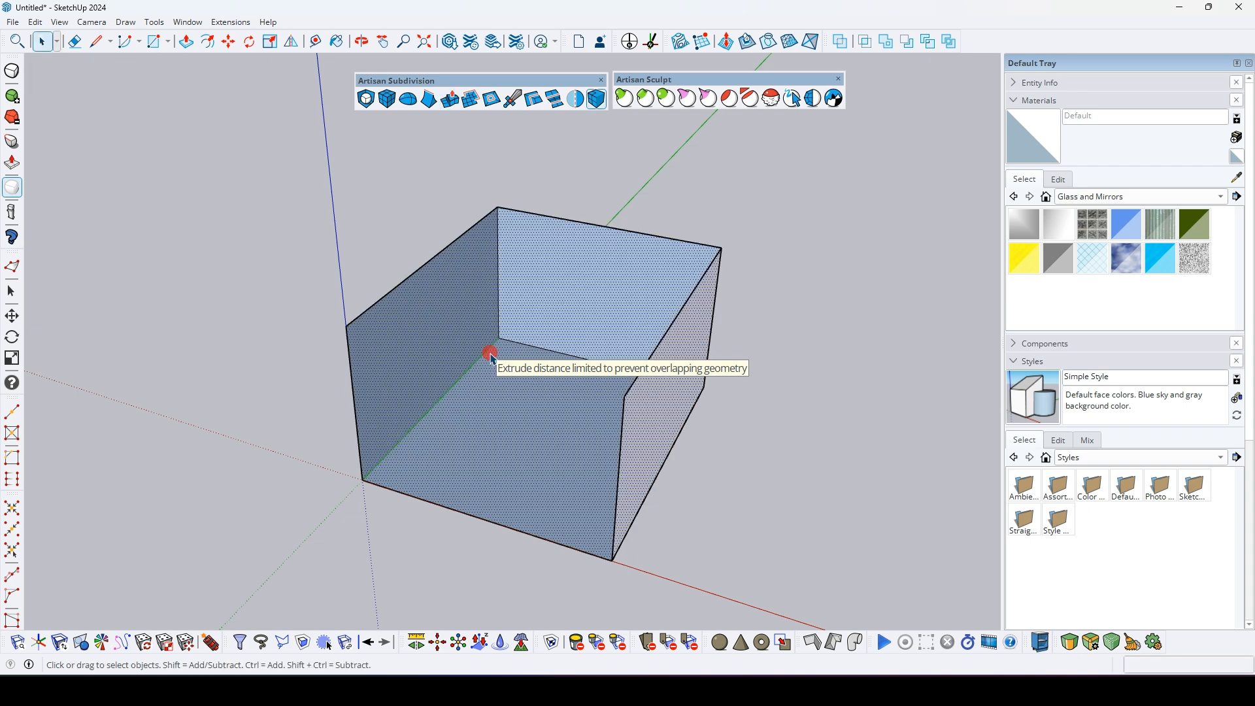
Step: Select all faces and edges of the open box and activate edge extrusion on its border edges
{"action": "left_click", "coordinate": [383, 202]}
{"action": "left_click", "coordinate": [534, 314]}
{"action": "double_click", "coordinate": [534, 314]}
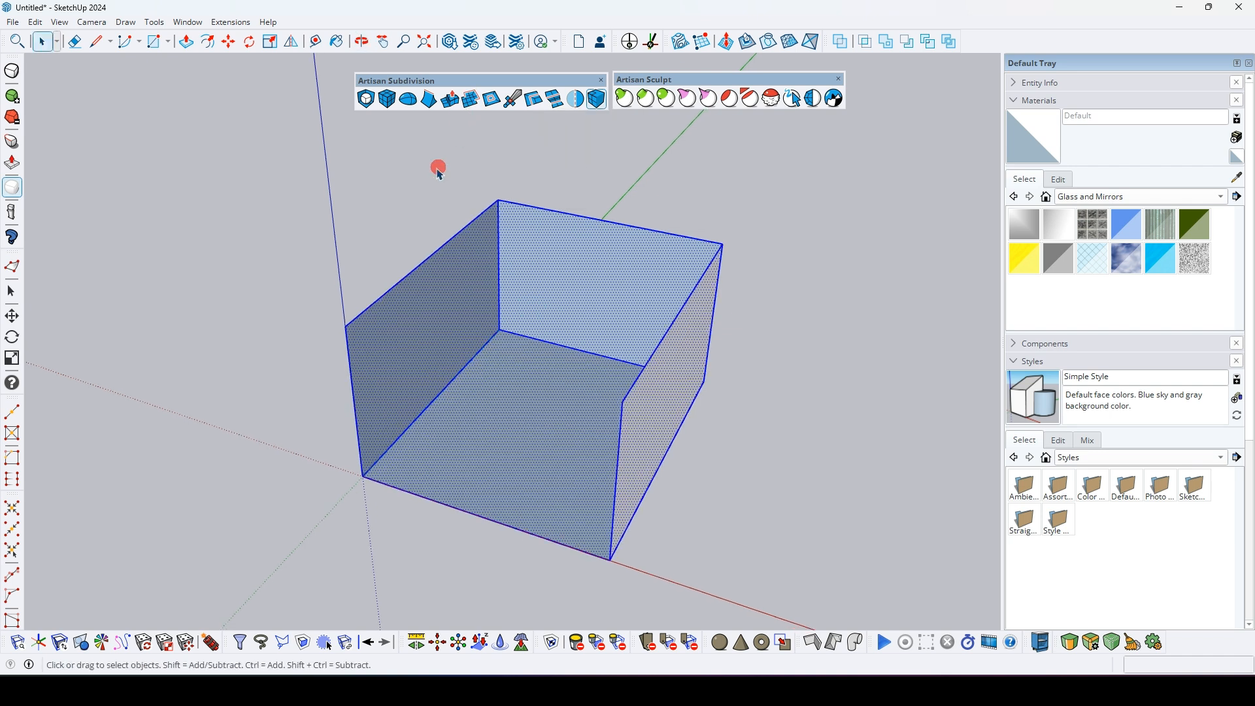
{"action": "left_click_drag", "start_coordinate": [329, 150], "coordinate": [726, 469]}
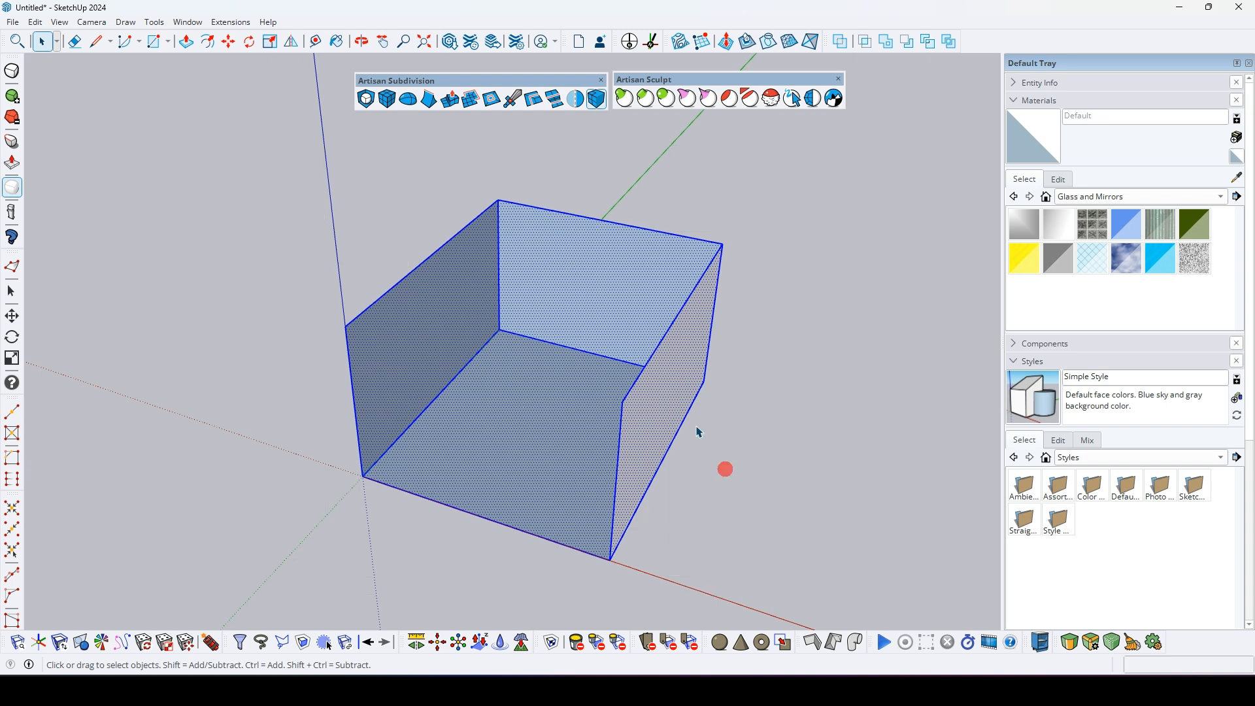
{"action": "left_click", "coordinate": [471, 101]}
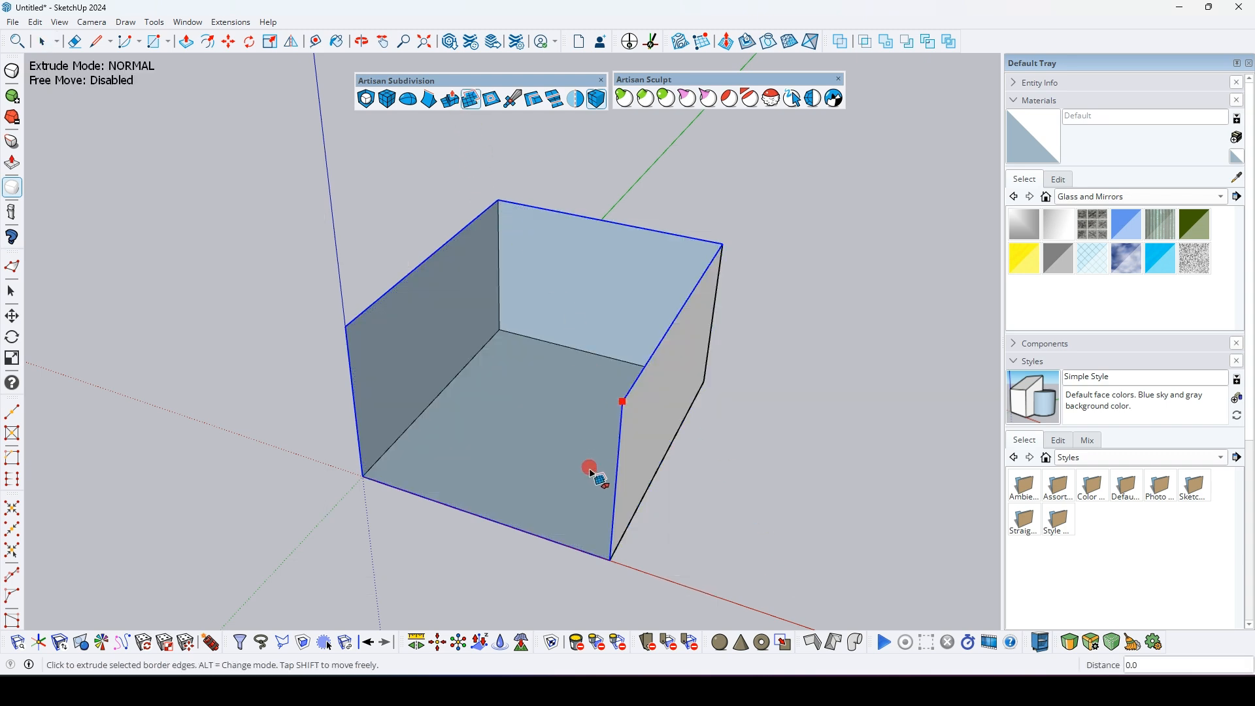
Step: Try extruding the open box's border edges in normal and group modes, ending in individual mode
{"action": "left_click", "coordinate": [419, 265]}
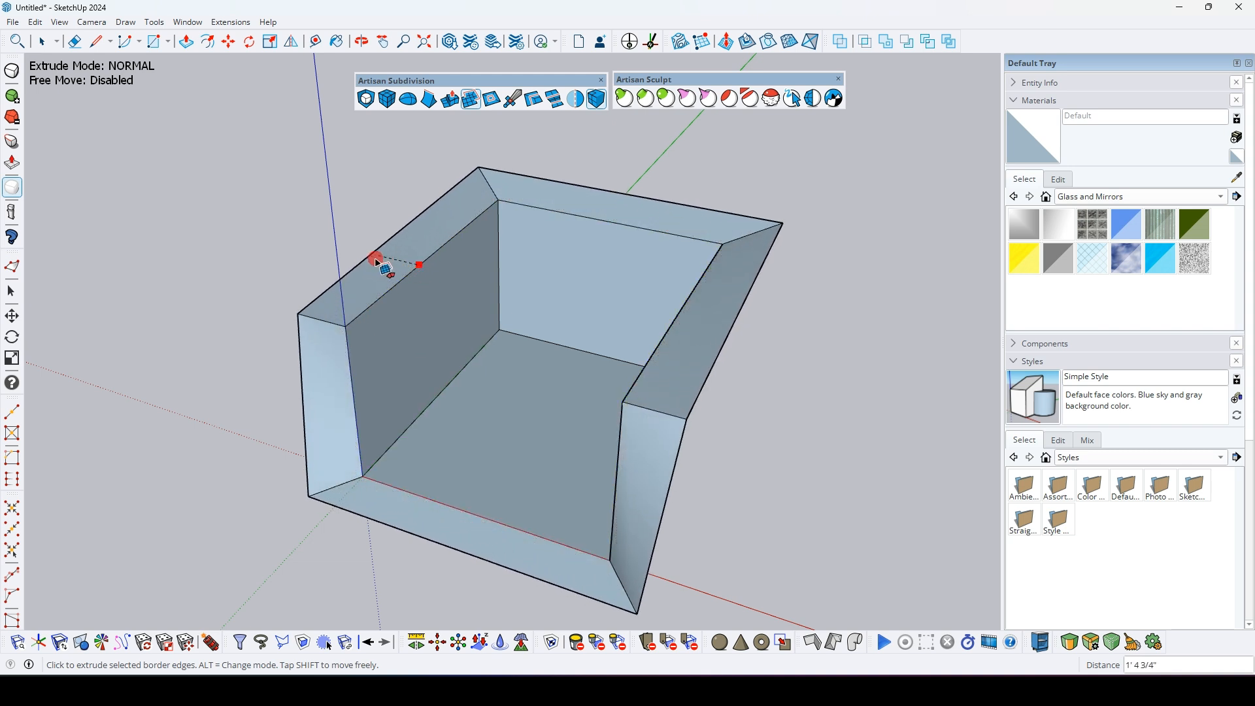
{"action": "key", "text": "alt"}
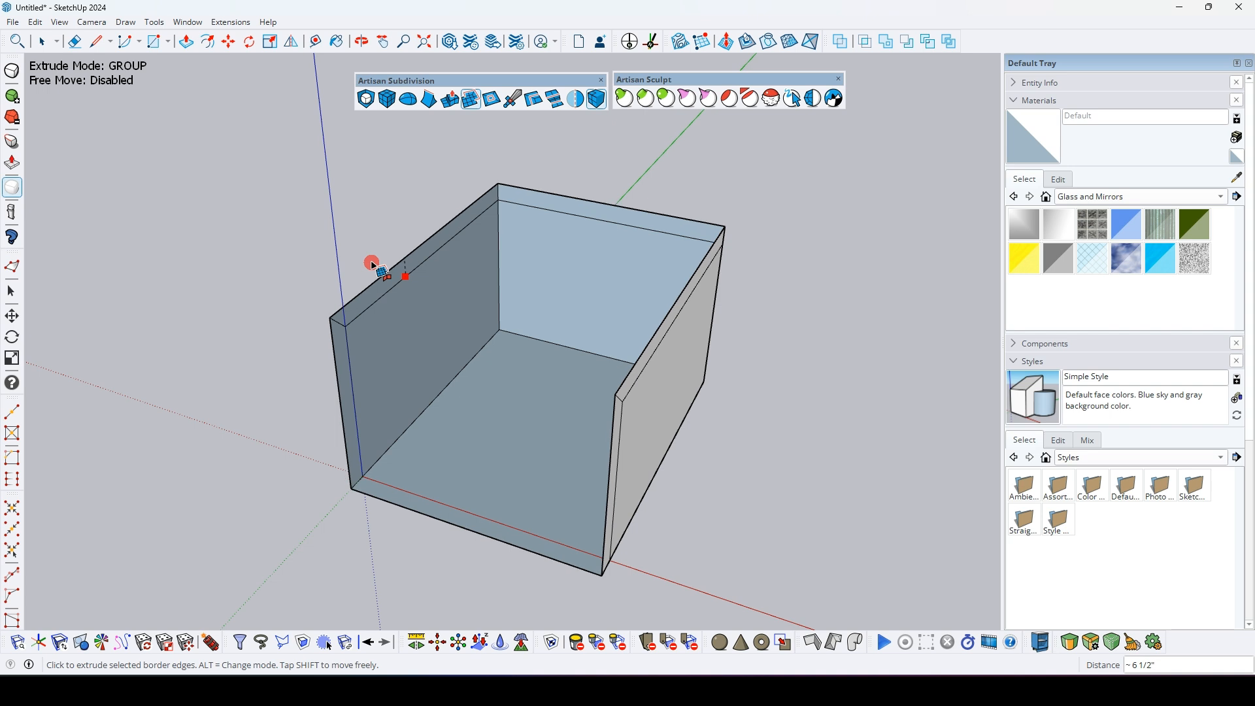
{"action": "key", "text": "alt"}
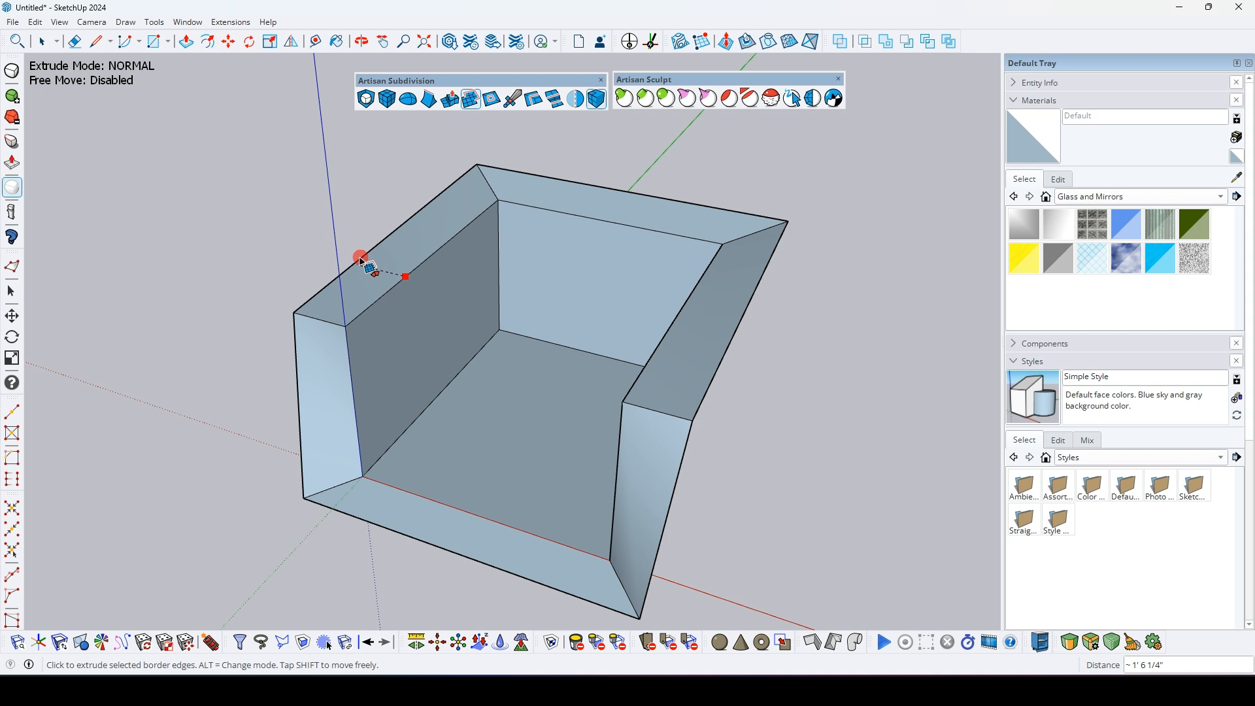
{"action": "key", "text": "alt"}
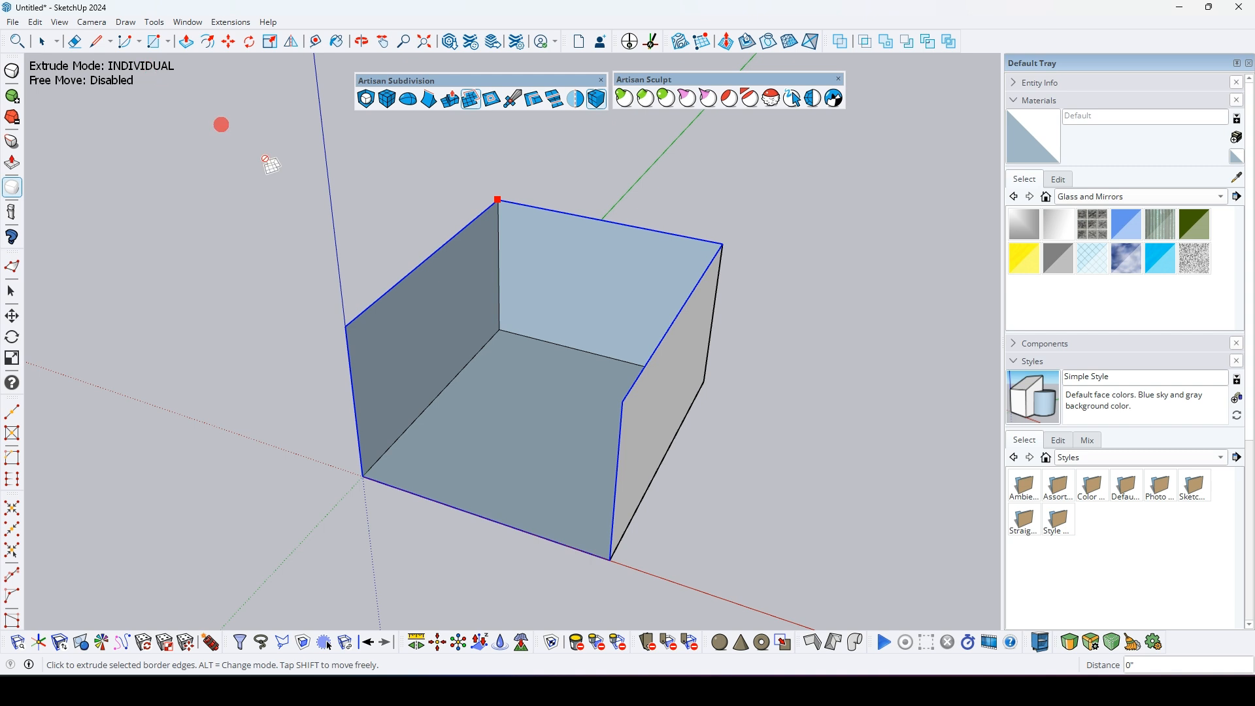
Step: Extrude the box's border edges in normal mode to form a wide flange sloping away from the opening
{"action": "left_click", "coordinate": [416, 268]}
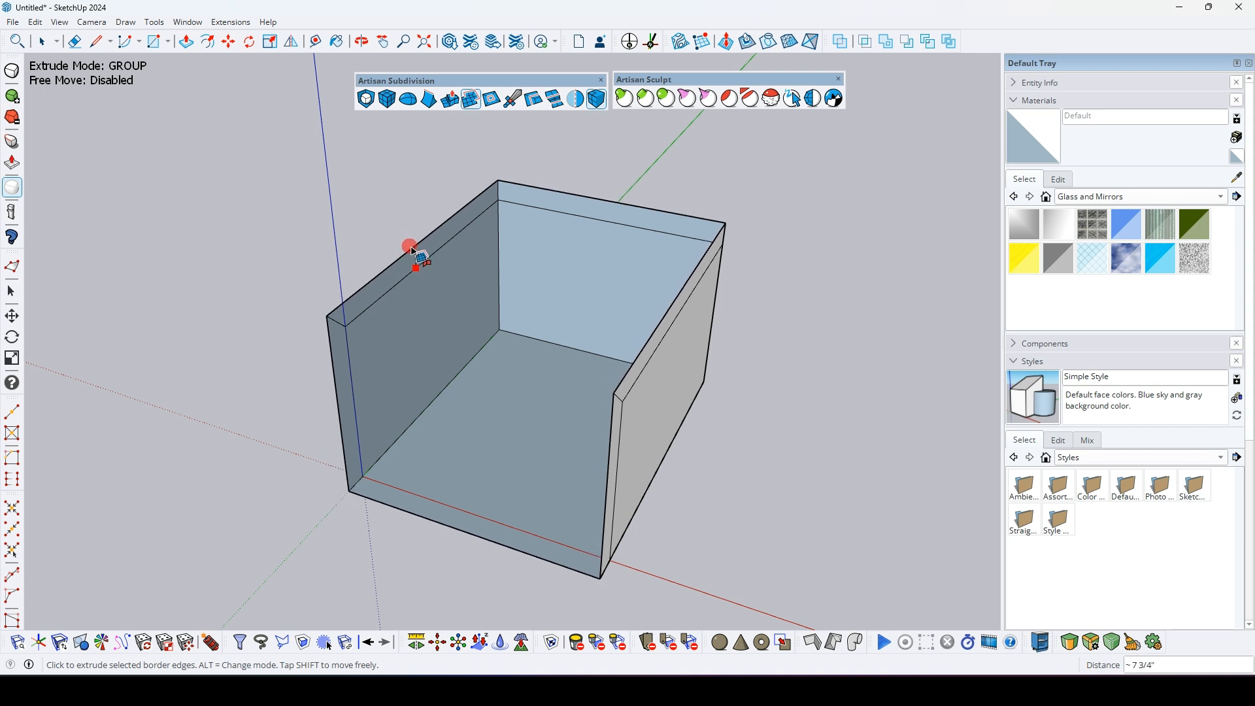
{"action": "key", "text": "alt"}
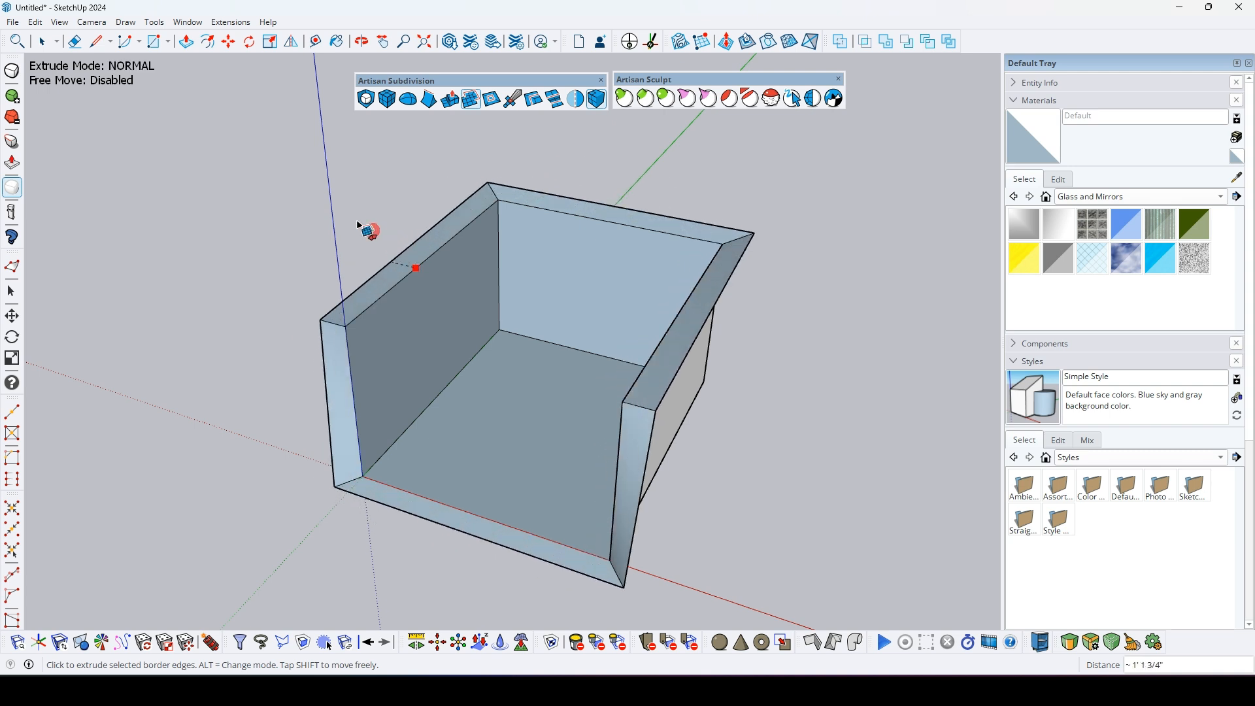
{"action": "scroll", "coordinate": [342, 233], "scroll_direction": "down", "scroll_amount": 5}
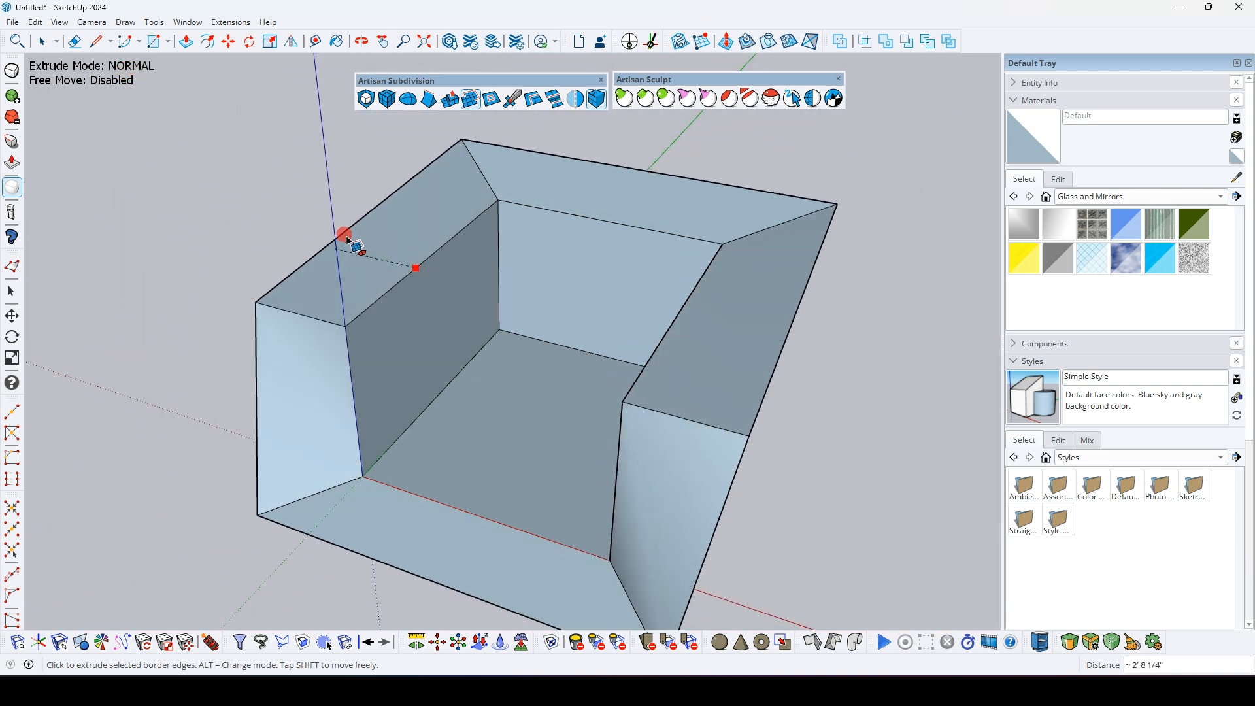
{"action": "middle_click_drag", "start_coordinate": [359, 272], "coordinate": [347, 224]}
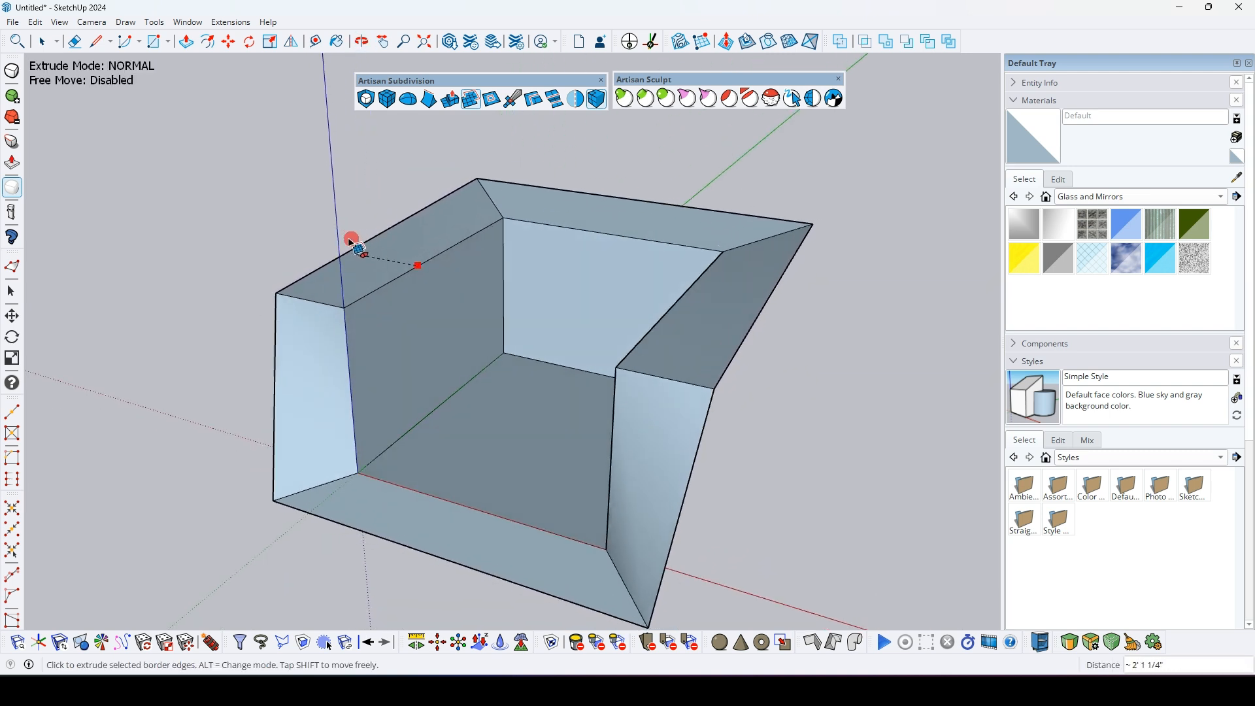
{"action": "left_click", "coordinate": [330, 246]}
Step: Select the whole flanged box and apply Catmull-Clark subdivision to it twice
{"action": "scroll", "coordinate": [549, 320], "scroll_direction": "down", "scroll_amount": 2}
{"action": "left_click_drag", "start_coordinate": [831, 243], "coordinate": [518, 336]}
{"action": "key", "text": "space"}
{"action": "scroll", "coordinate": [539, 335], "scroll_direction": "down", "scroll_amount": 2}
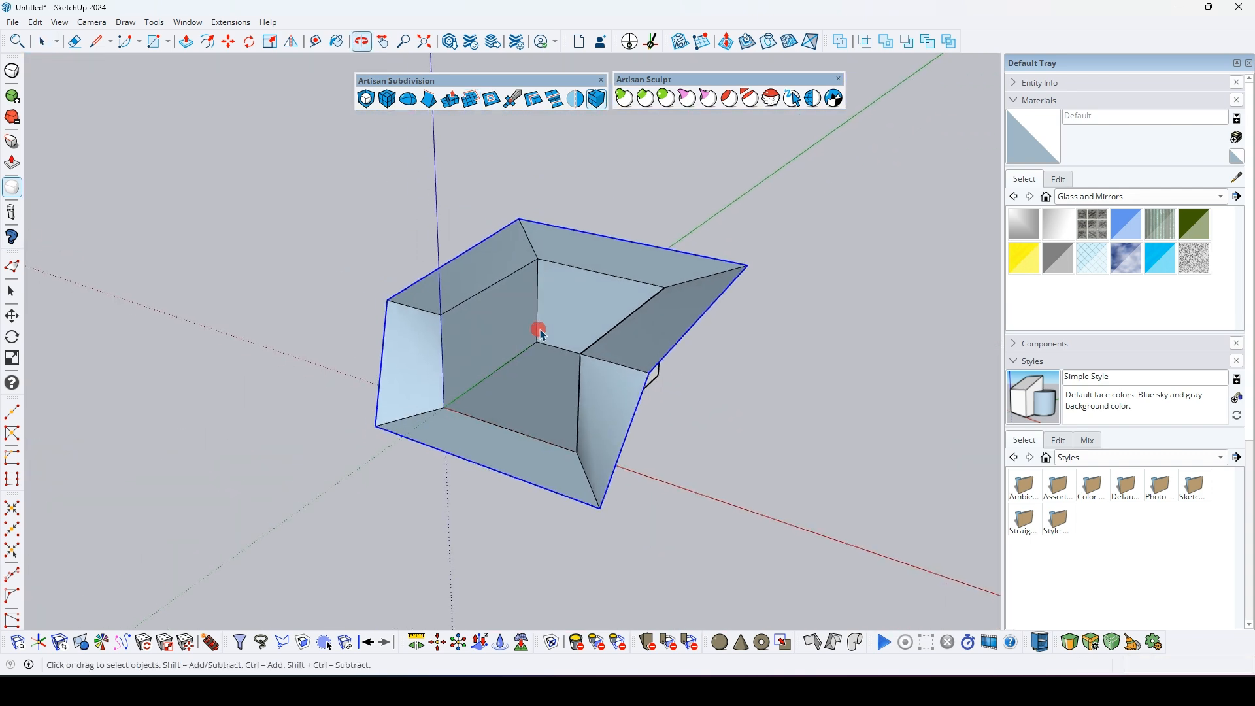
{"action": "triple_click", "coordinate": [542, 335]}
{"action": "scroll", "coordinate": [549, 331], "scroll_direction": "up", "scroll_amount": 2}
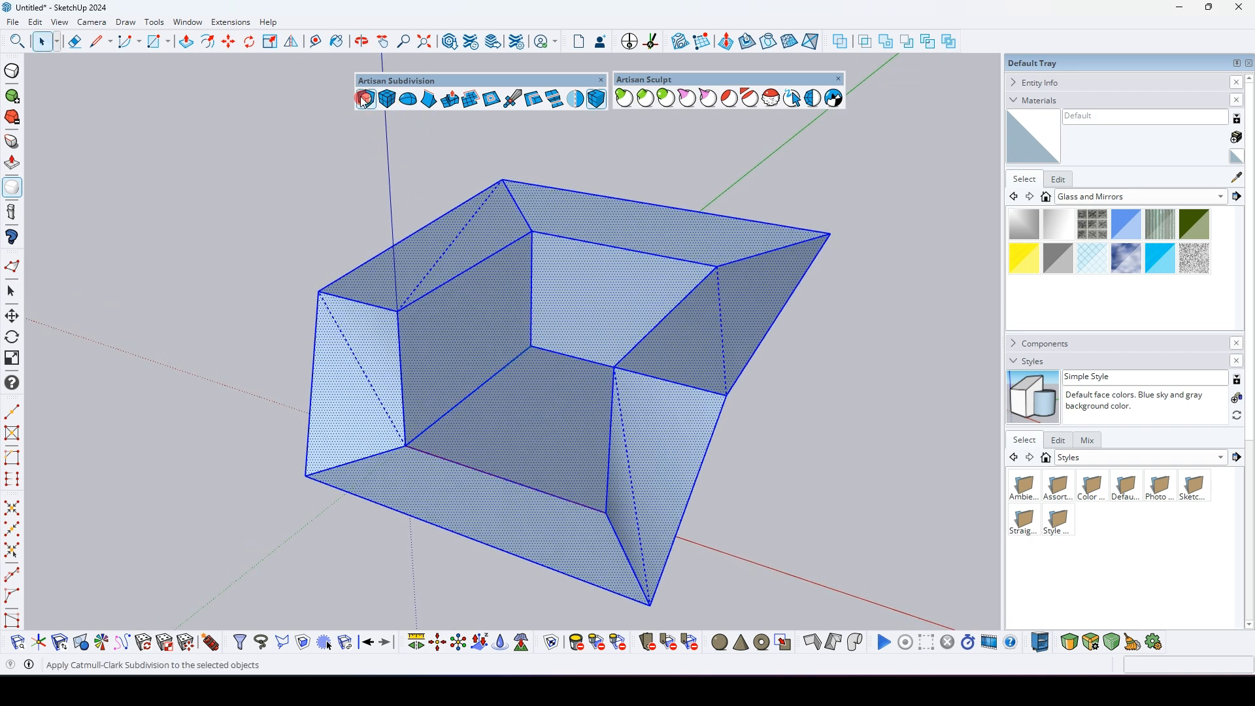
{"action": "left_click", "coordinate": [364, 102]}
{"action": "middle_click_drag", "start_coordinate": [510, 327], "coordinate": [474, 287]}
{"action": "left_click", "coordinate": [367, 99]}
Step: Try to extrude the rim edges of the subdivided bowl in normal mode
{"action": "left_click_drag", "start_coordinate": [255, 146], "coordinate": [882, 569]}
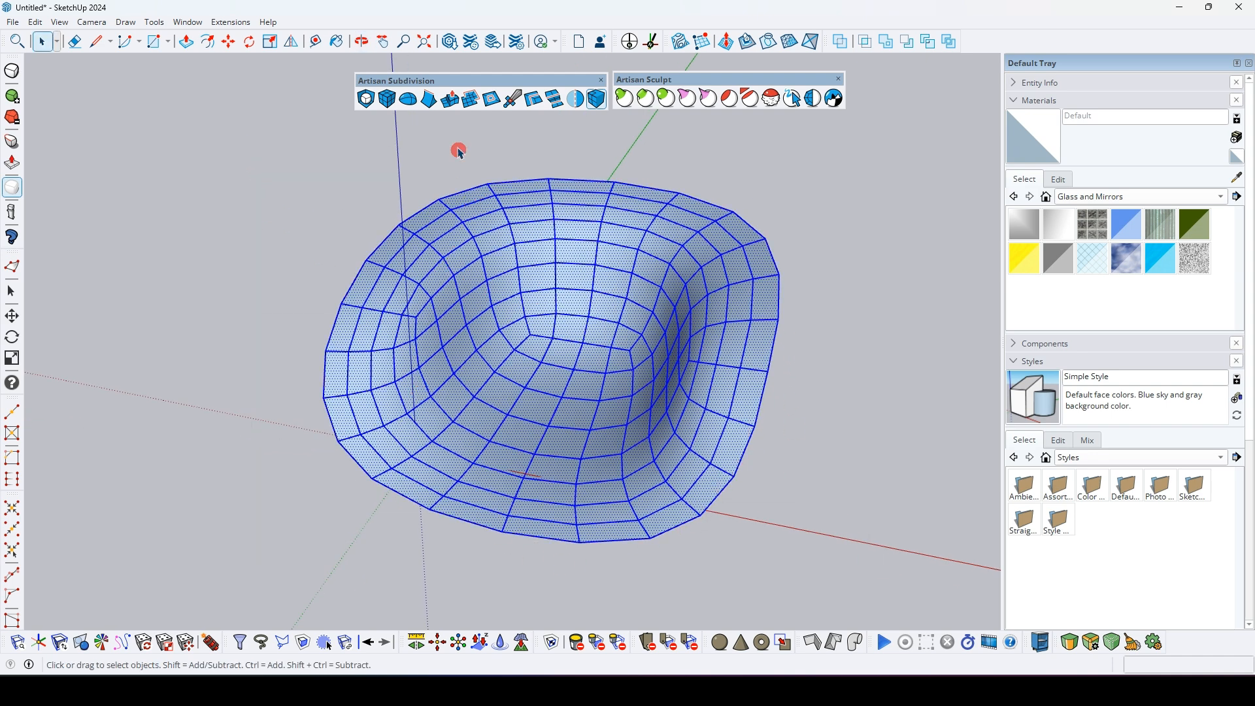
{"action": "left_click", "coordinate": [470, 99]}
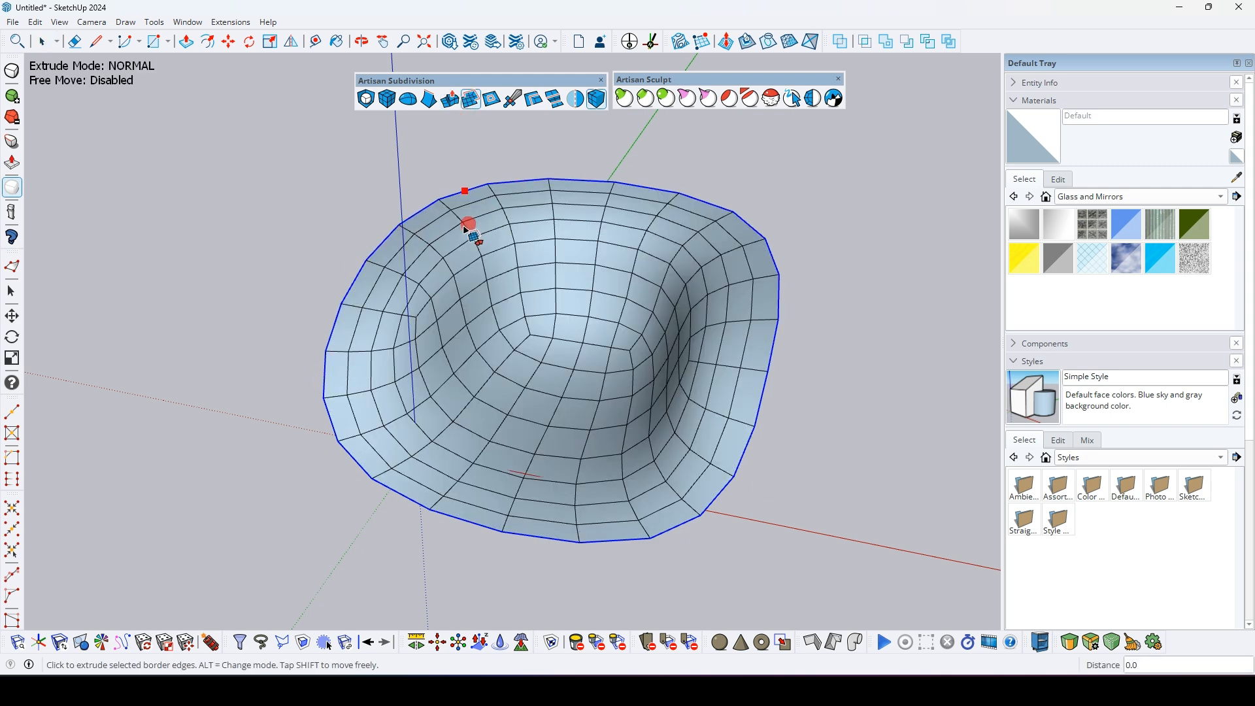
{"action": "left_click", "coordinate": [417, 226]}
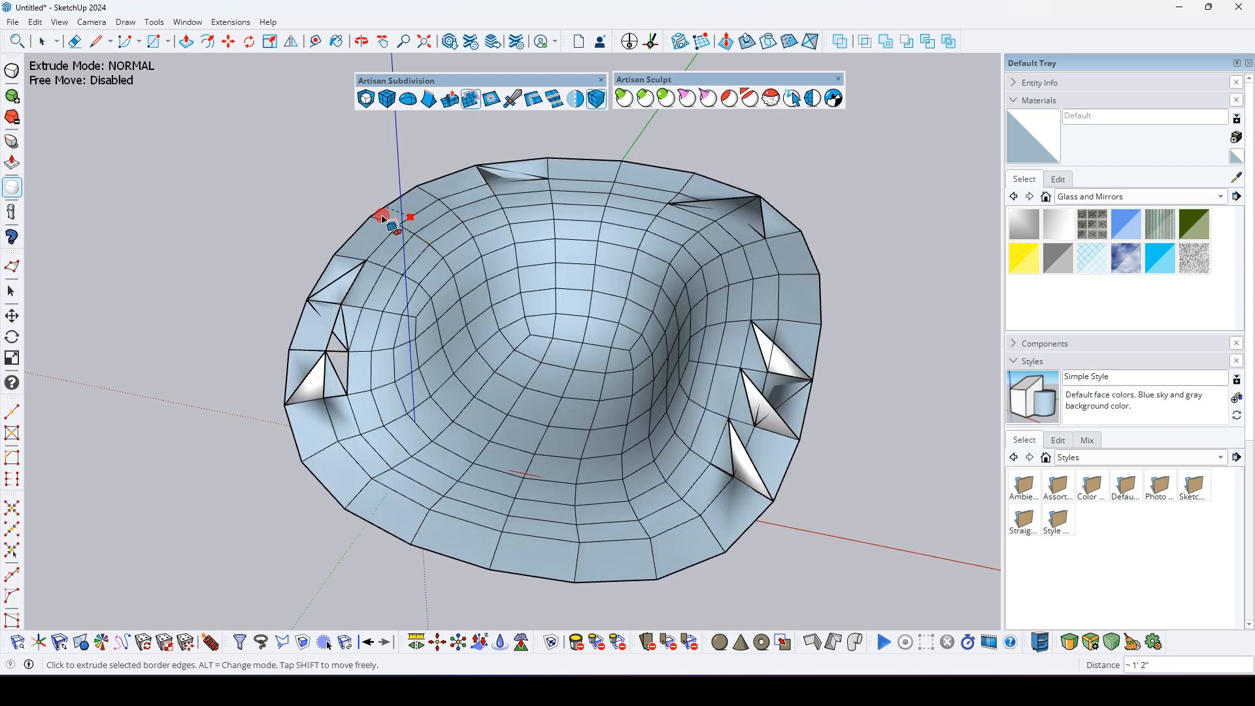
{"action": "key", "text": "Escape"}
{"action": "middle_click_drag", "start_coordinate": [347, 235], "coordinate": [557, 308]}
{"action": "key", "text": "ctrl+a"}
{"action": "middle_click_drag", "start_coordinate": [619, 280], "coordinate": [561, 314]}
{"action": "key", "text": "Escape"}
{"action": "key", "text": "ctrl+a"}
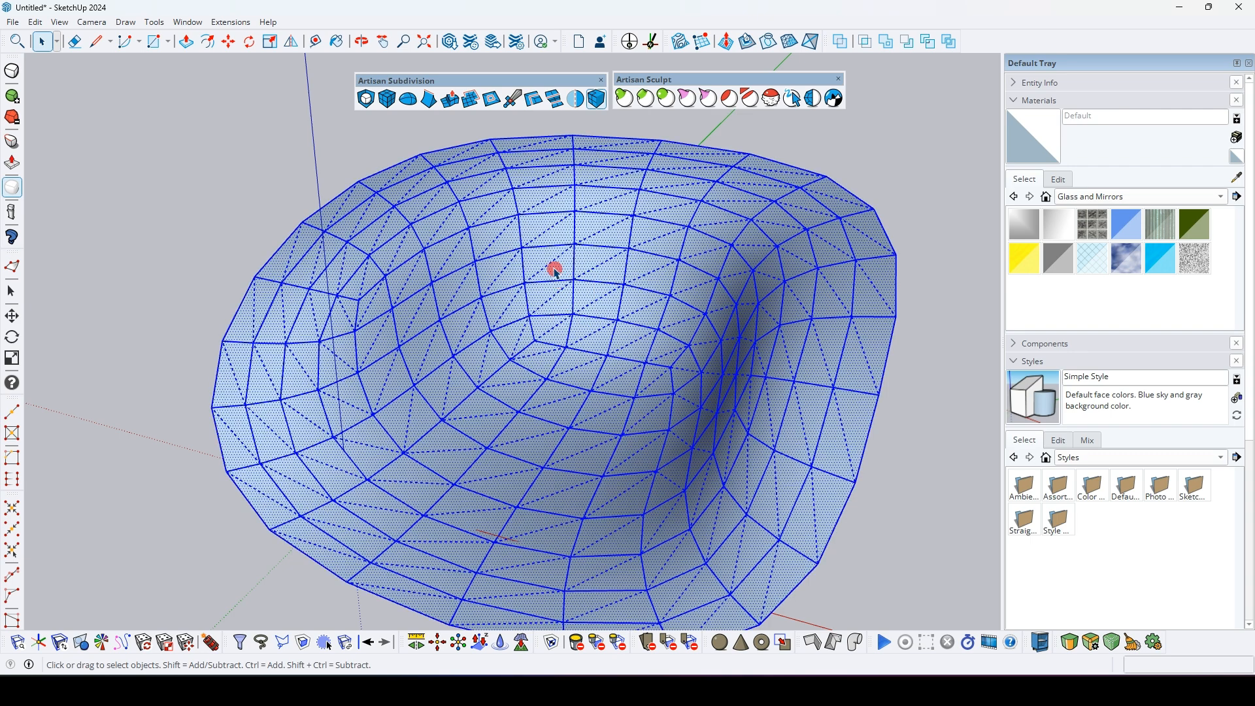
{"action": "left_click", "coordinate": [492, 103]}
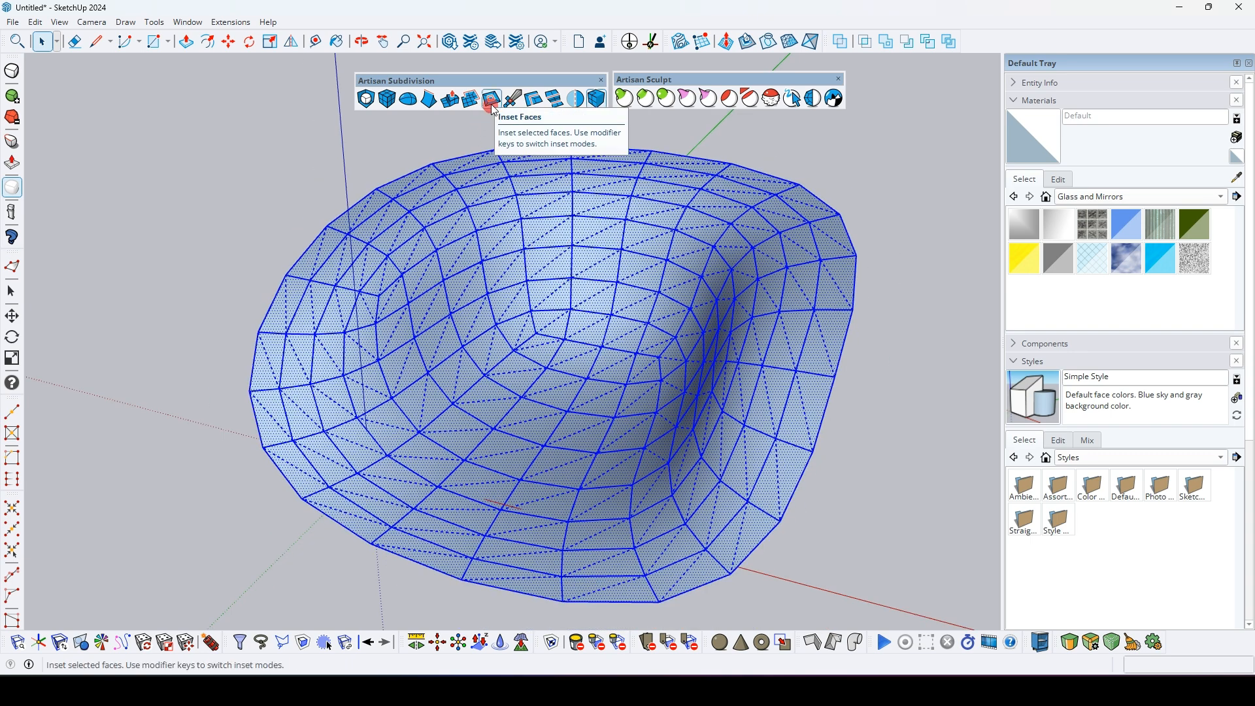
{"action": "middle_click_drag", "start_coordinate": [471, 255], "coordinate": [516, 269]}
{"action": "key", "text": "space"}
{"action": "left_click", "coordinate": [303, 179]}
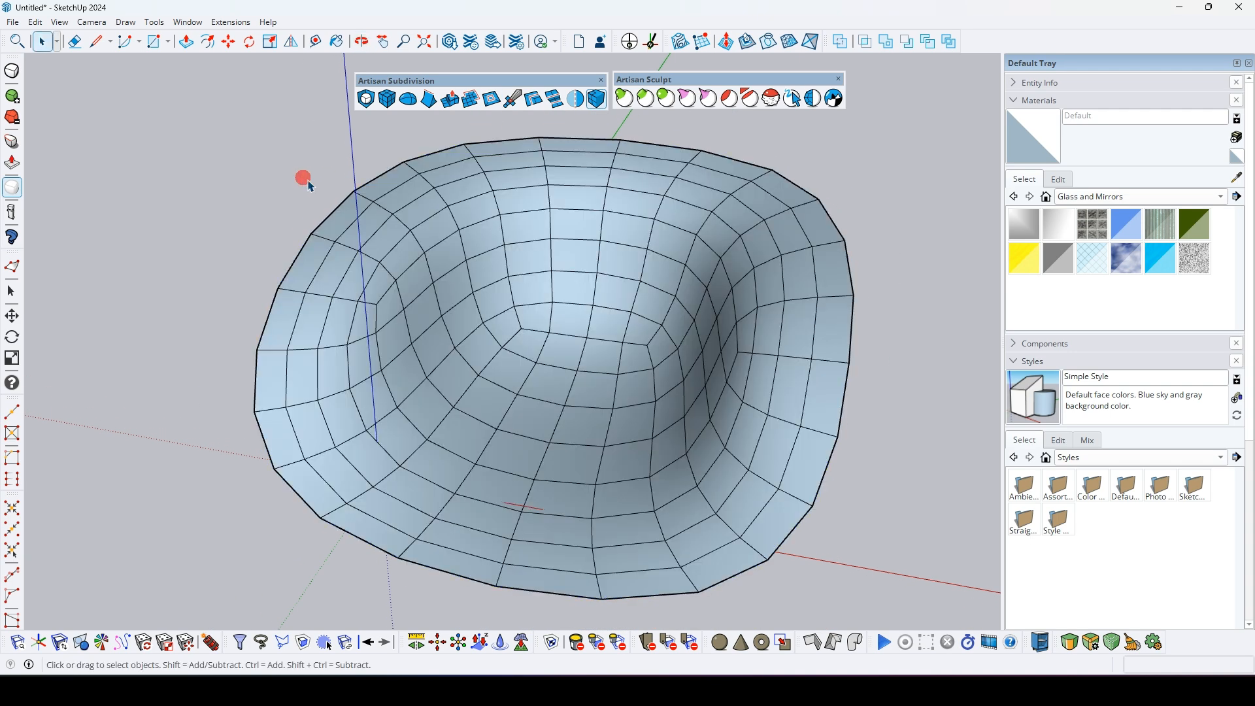
{"action": "triple_click", "coordinate": [558, 253]}
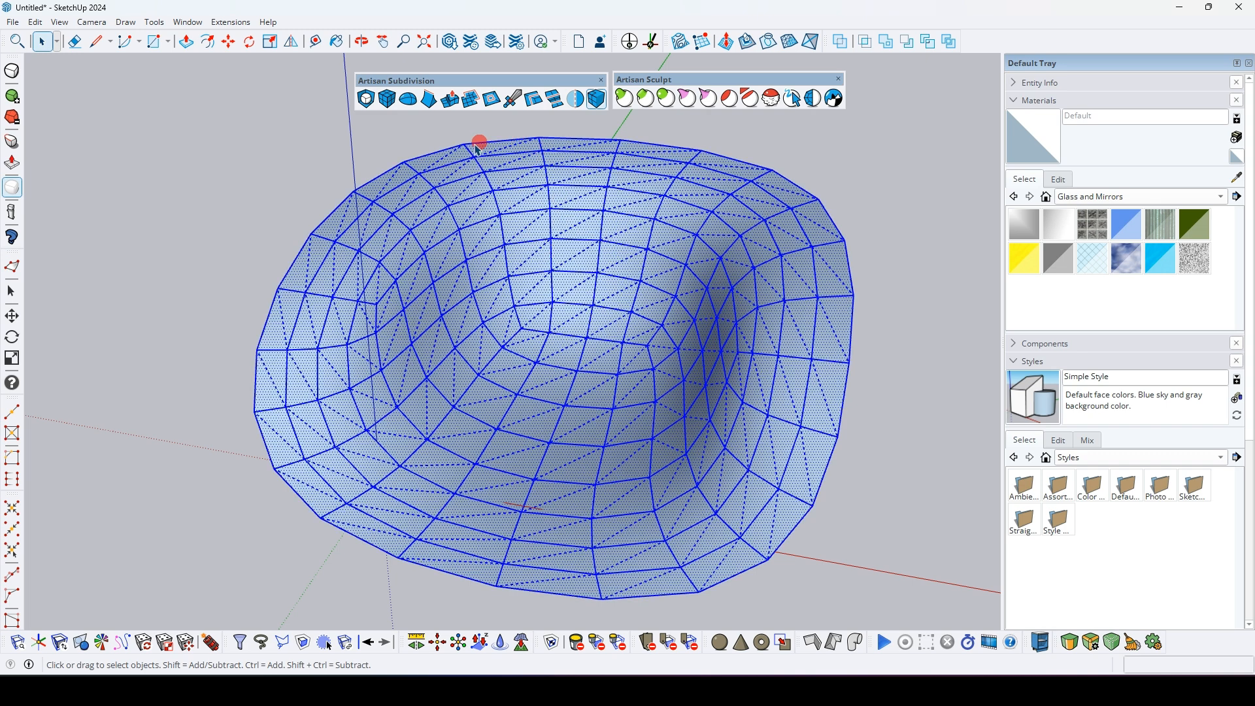
Step: Try an individual inset on a single face of the bowl's back wall
{"action": "left_click", "coordinate": [572, 261]}
{"action": "left_click", "coordinate": [492, 99]}
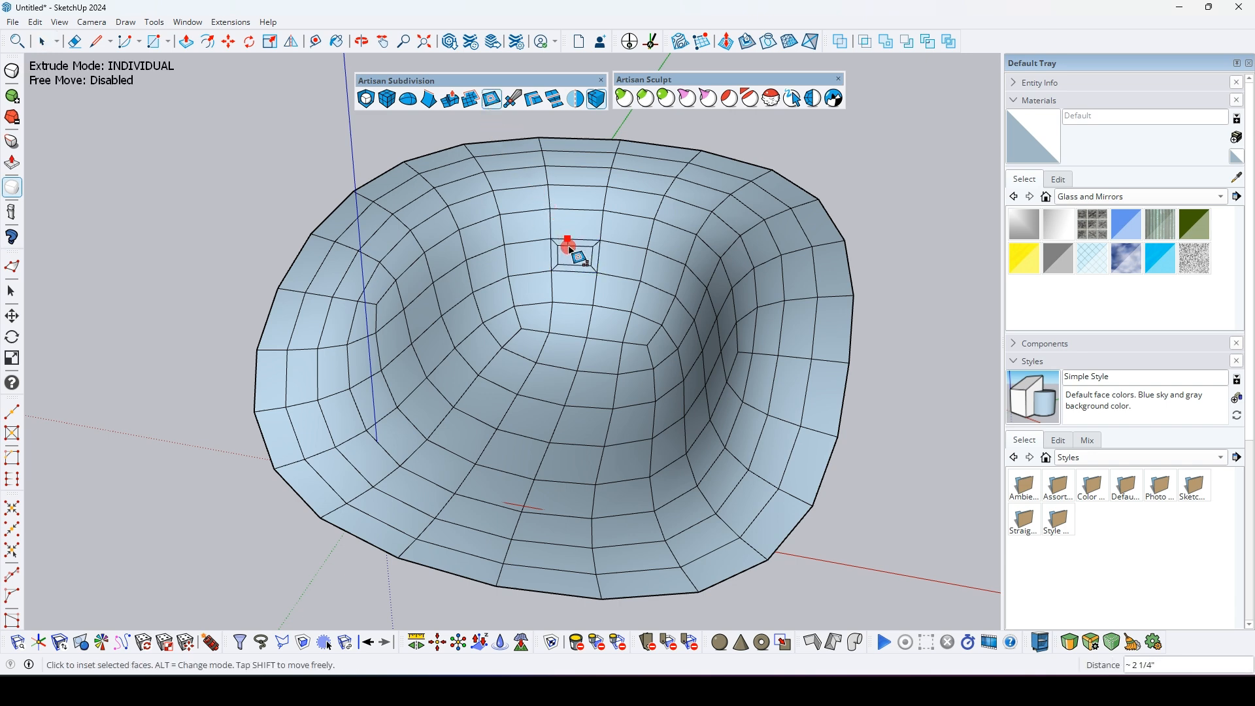
{"action": "scroll", "coordinate": [569, 249], "scroll_direction": "up", "scroll_amount": 3}
{"action": "scroll", "coordinate": [575, 255], "scroll_direction": "down", "scroll_amount": 3}
{"action": "key", "text": "space"}
{"action": "scroll", "coordinate": [573, 249], "scroll_direction": "down", "scroll_amount": 3}
Step: Undo and restore the last Catmull-Clark subdivision of the bowl
{"action": "key", "text": "ctrl+z"}
{"action": "scroll", "coordinate": [497, 171], "scroll_direction": "down", "scroll_amount": 2}
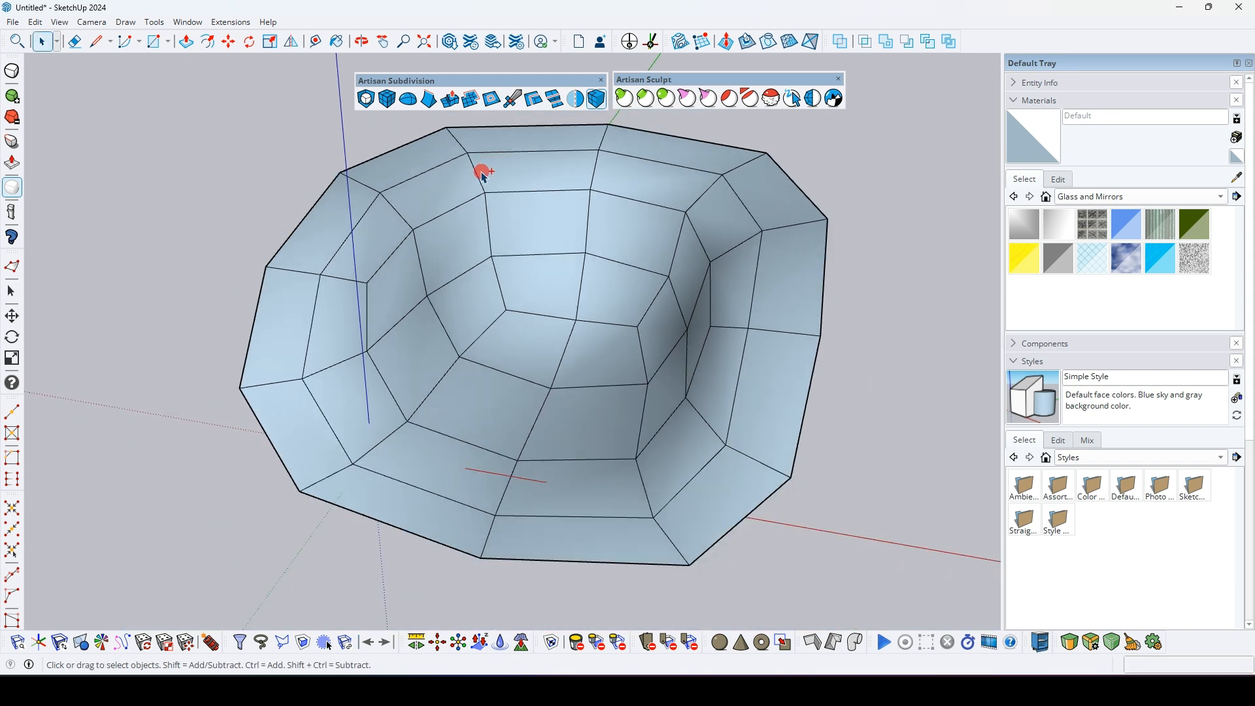
{"action": "key", "text": "ctrl+y"}
Step: Inset all faces of the bowl mesh individually by about 1 1/2 inches
{"action": "scroll", "coordinate": [400, 178], "scroll_direction": "down", "scroll_amount": 2}
{"action": "left_click_drag", "start_coordinate": [383, 184], "coordinate": [762, 489]}
{"action": "left_click", "coordinate": [491, 100]}
{"action": "scroll", "coordinate": [546, 203], "scroll_direction": "up", "scroll_amount": 5}
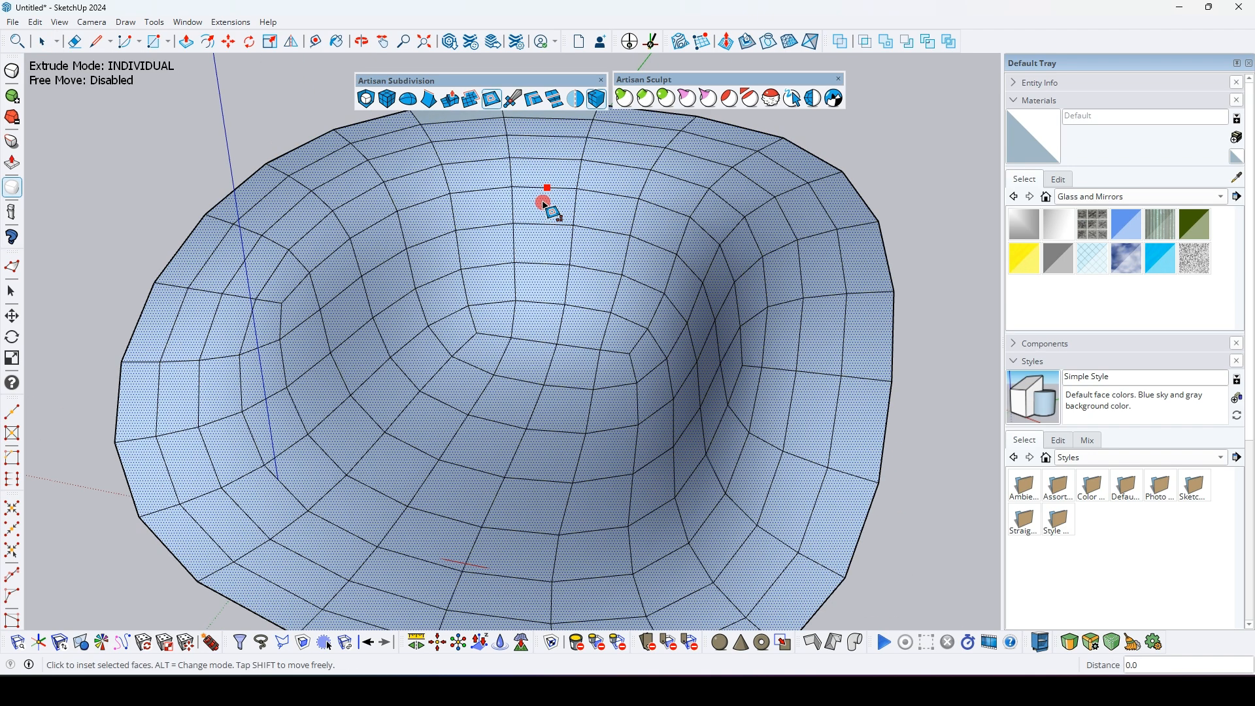
{"action": "left_click", "coordinate": [540, 198]}
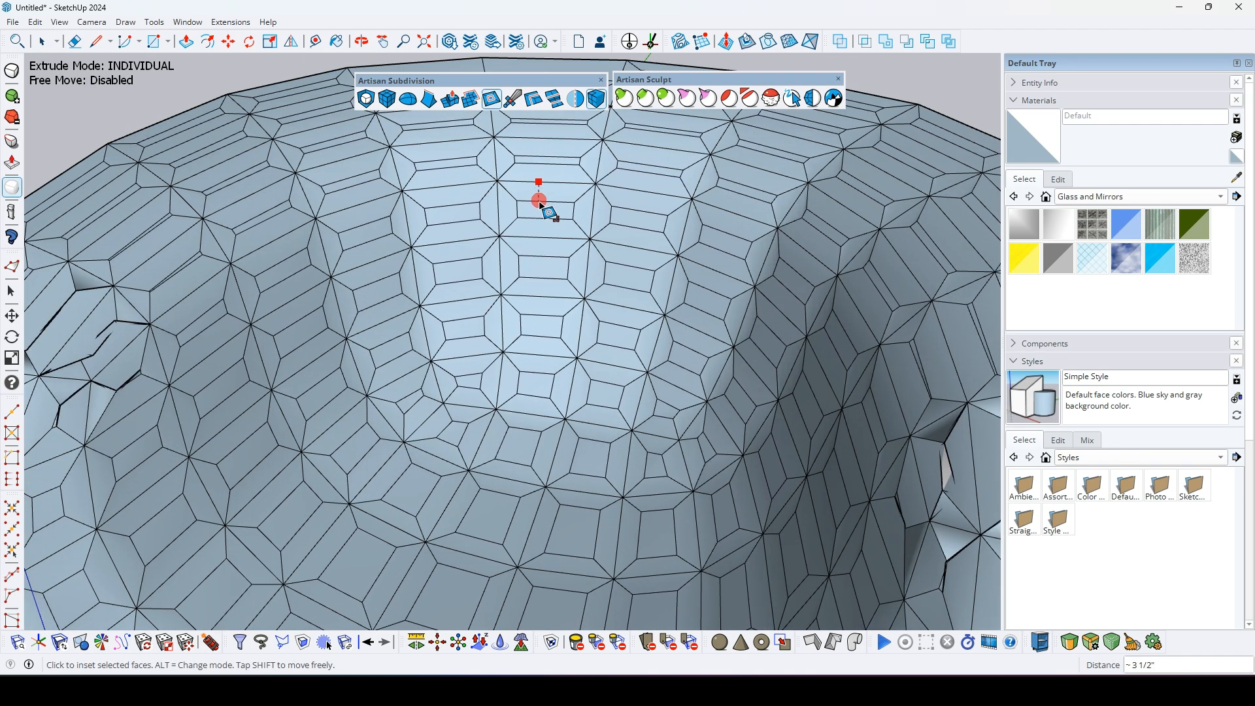
{"action": "scroll", "coordinate": [539, 193], "scroll_direction": "down", "scroll_amount": 5}
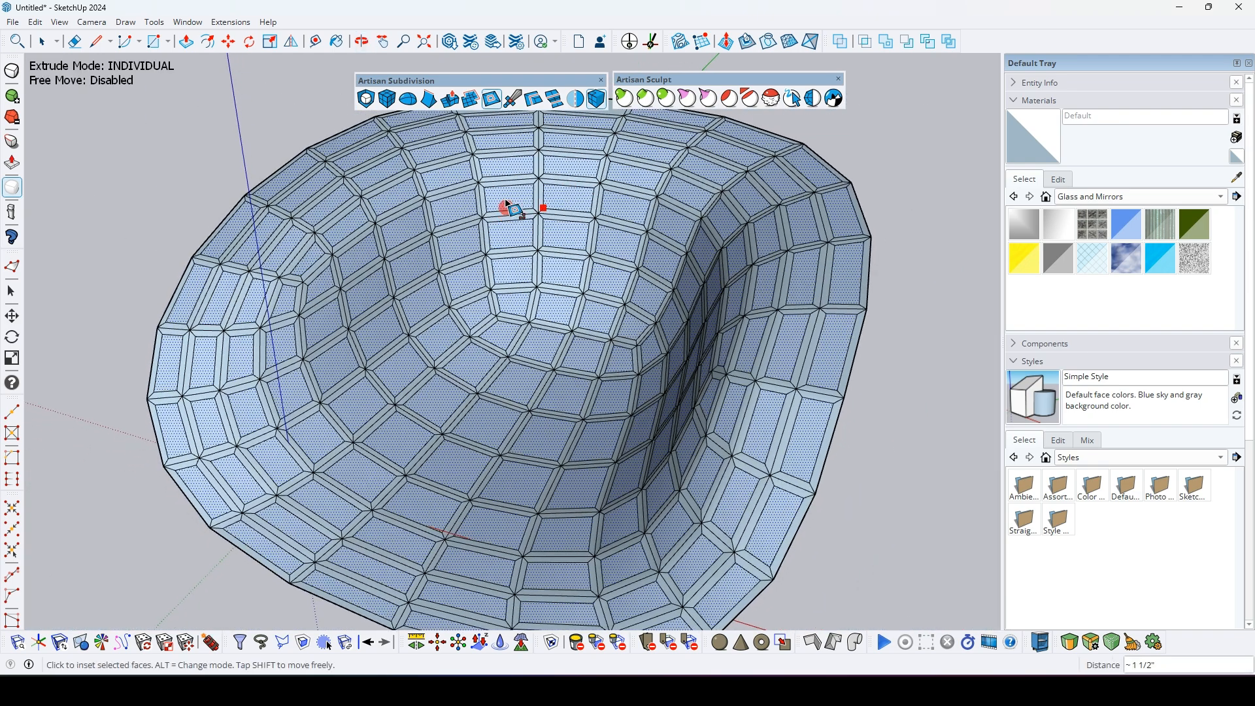
Step: Extrude the inset faces in group mode by about 2 1/2 inches to raise them as panels
{"action": "left_click", "coordinate": [456, 101]}
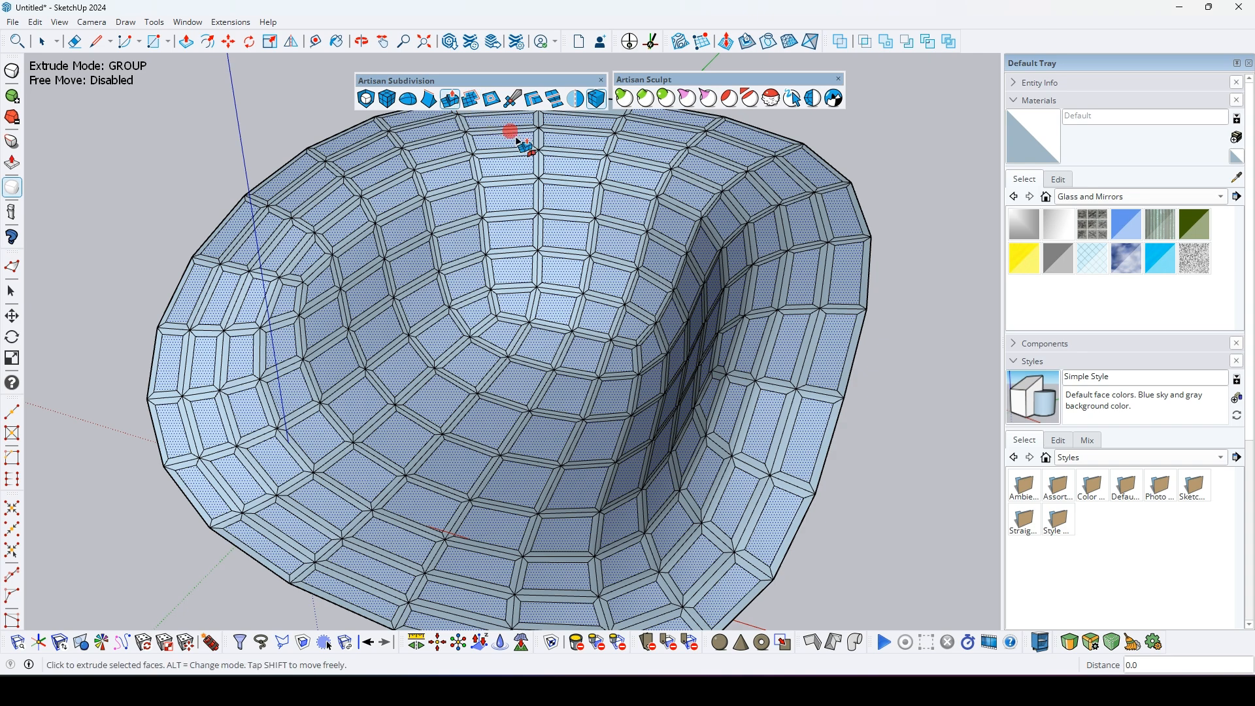
{"action": "scroll", "coordinate": [561, 203], "scroll_direction": "up", "scroll_amount": 5}
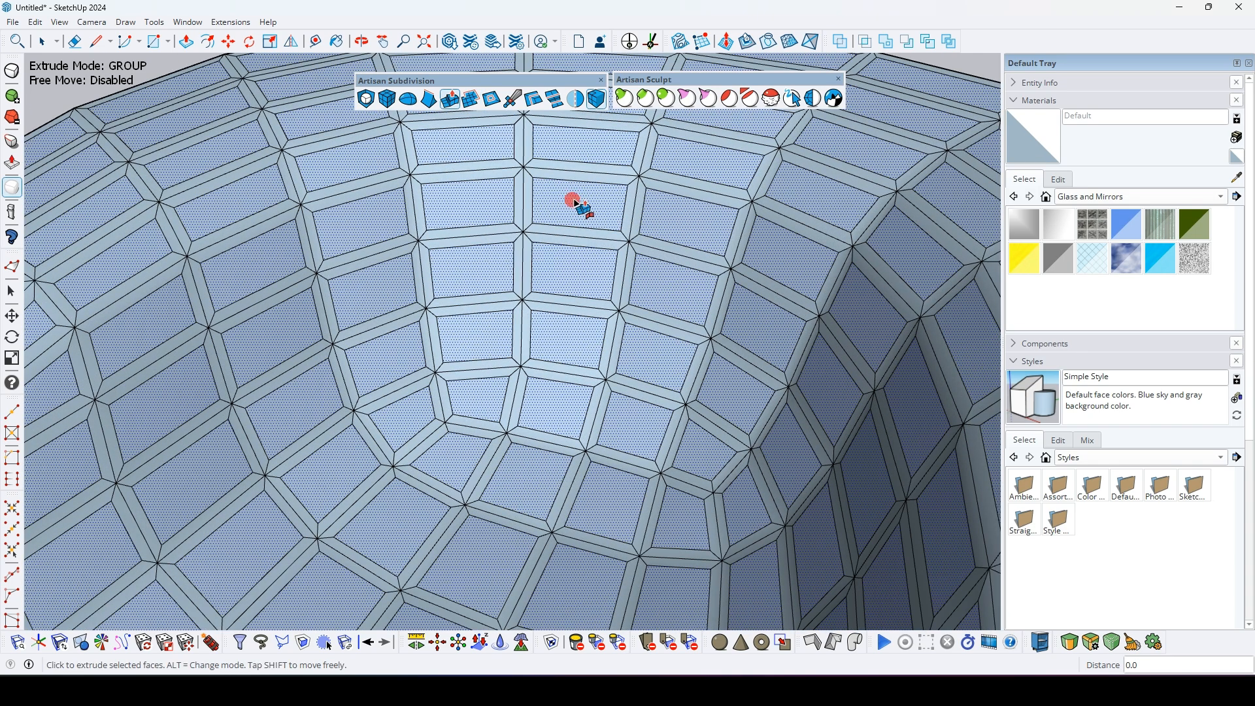
{"action": "left_click", "coordinate": [578, 204]}
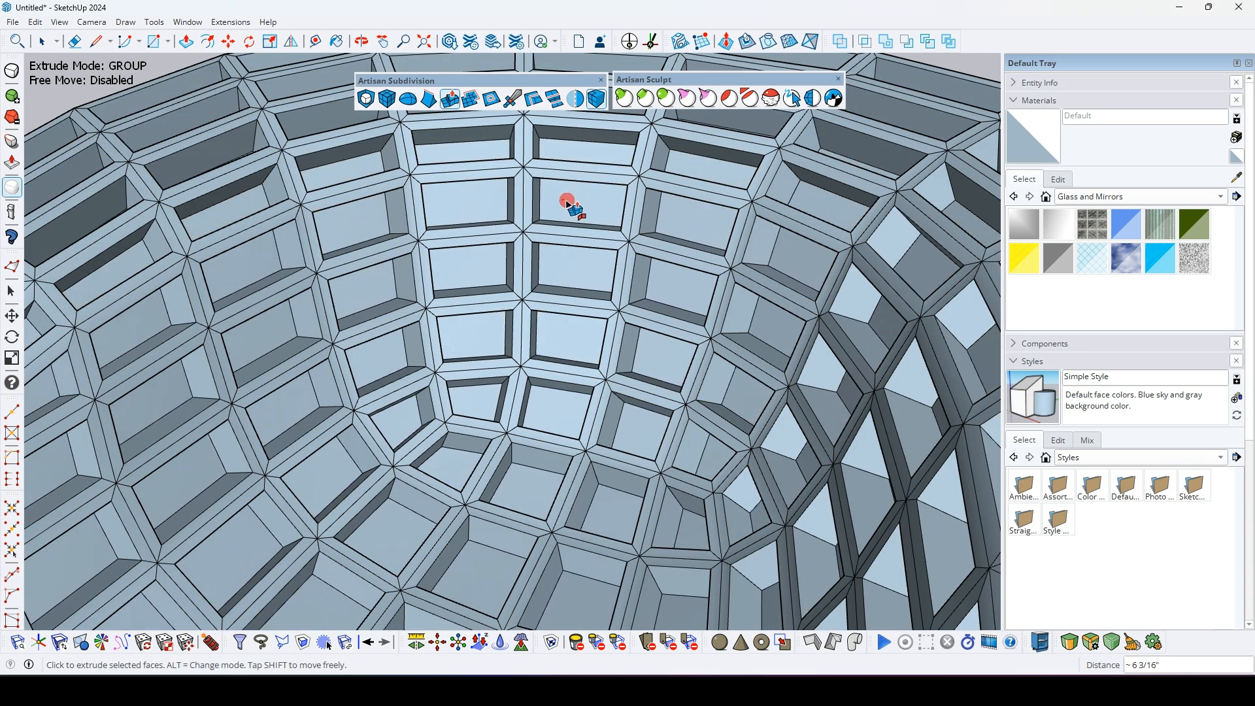
{"action": "left_click", "coordinate": [564, 211]}
{"action": "left_click", "coordinate": [561, 204]}
{"action": "left_click", "coordinate": [566, 211]}
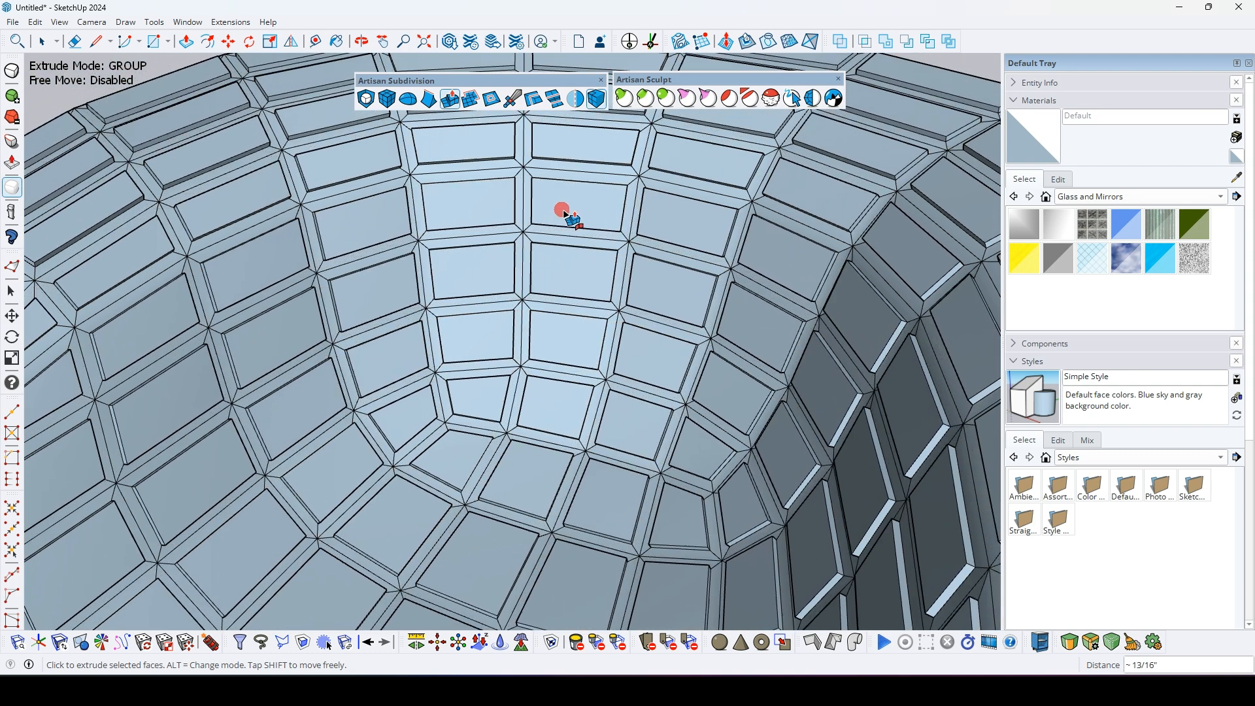
{"action": "left_click", "coordinate": [563, 215]}
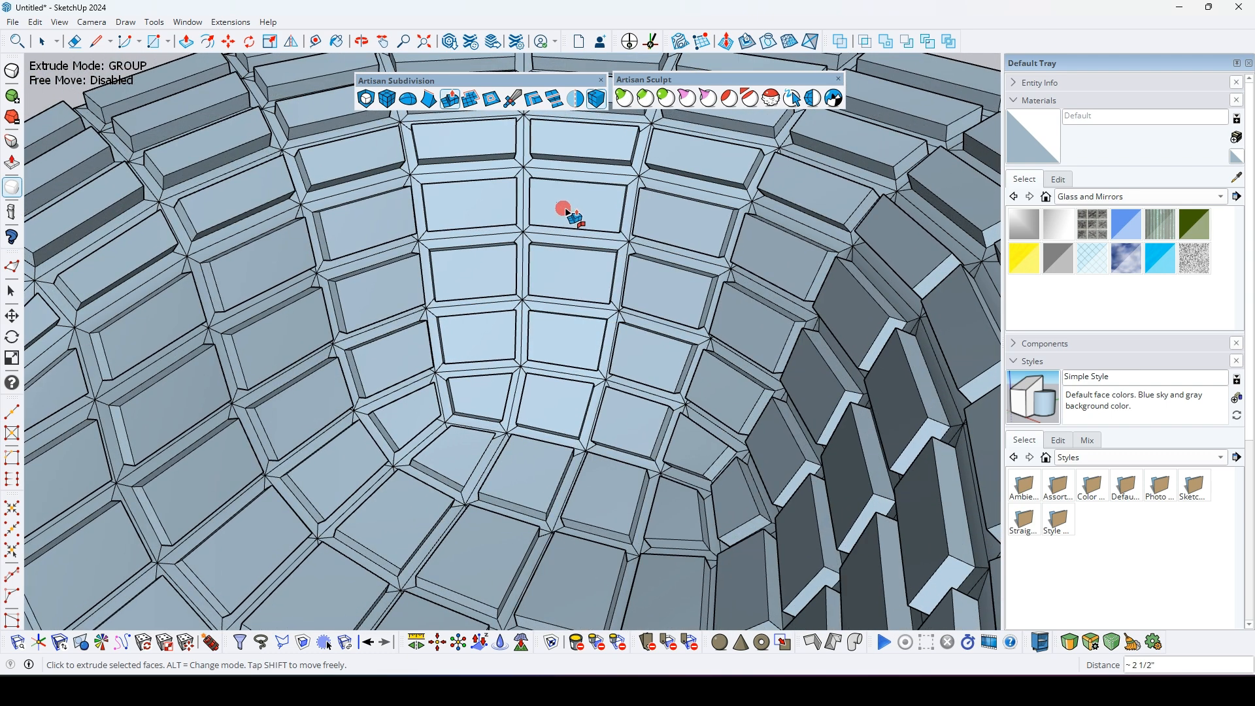
{"action": "scroll", "coordinate": [561, 208], "scroll_direction": "down", "scroll_amount": 8}
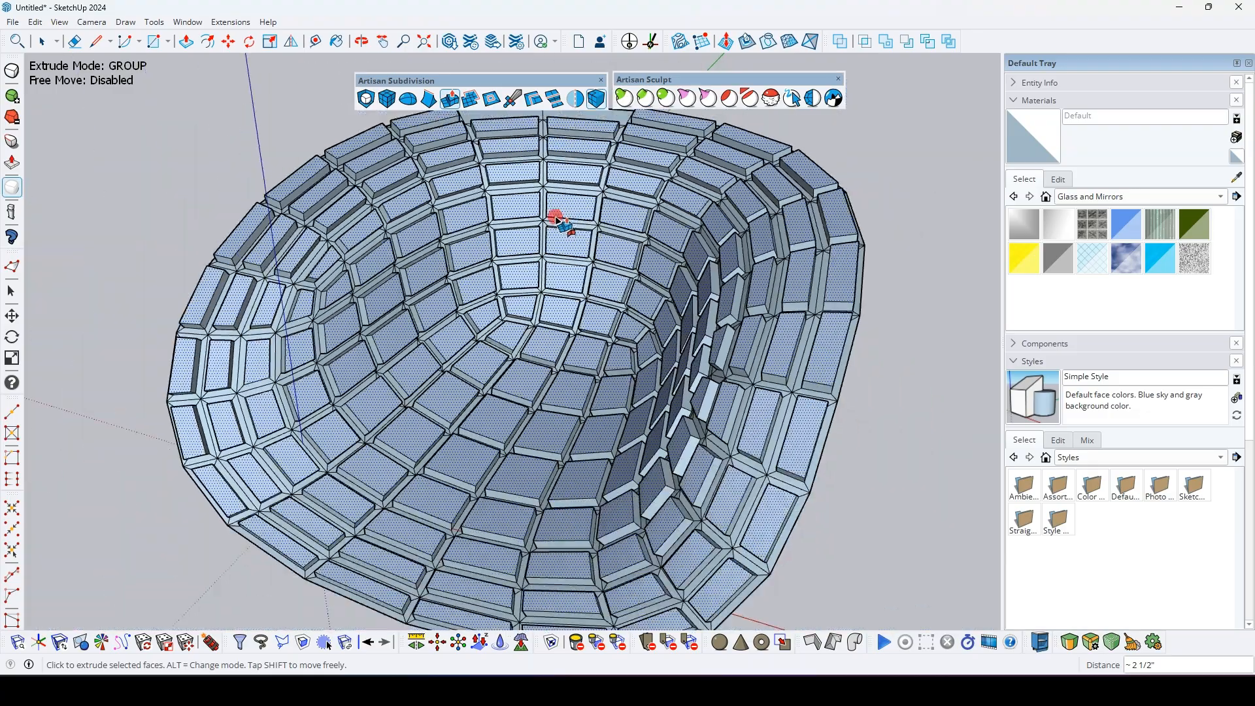
Step: Inset the raised panel faces individually by about 1 9/16 inches
{"action": "middle_click_drag", "start_coordinate": [556, 211], "coordinate": [555, 168]}
{"action": "scroll", "coordinate": [549, 168], "scroll_direction": "up", "scroll_amount": 5}
{"action": "left_click", "coordinate": [491, 100]}
{"action": "scroll", "coordinate": [523, 172], "scroll_direction": "up", "scroll_amount": 3}
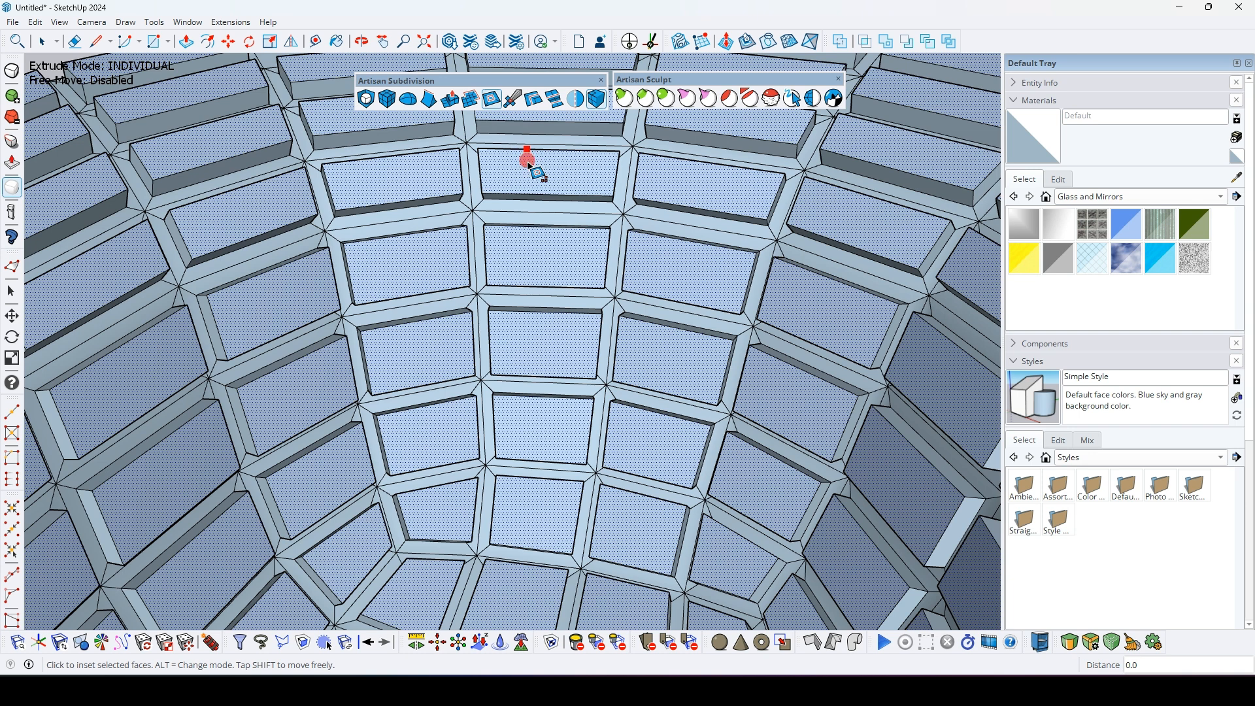
{"action": "left_click", "coordinate": [528, 168]}
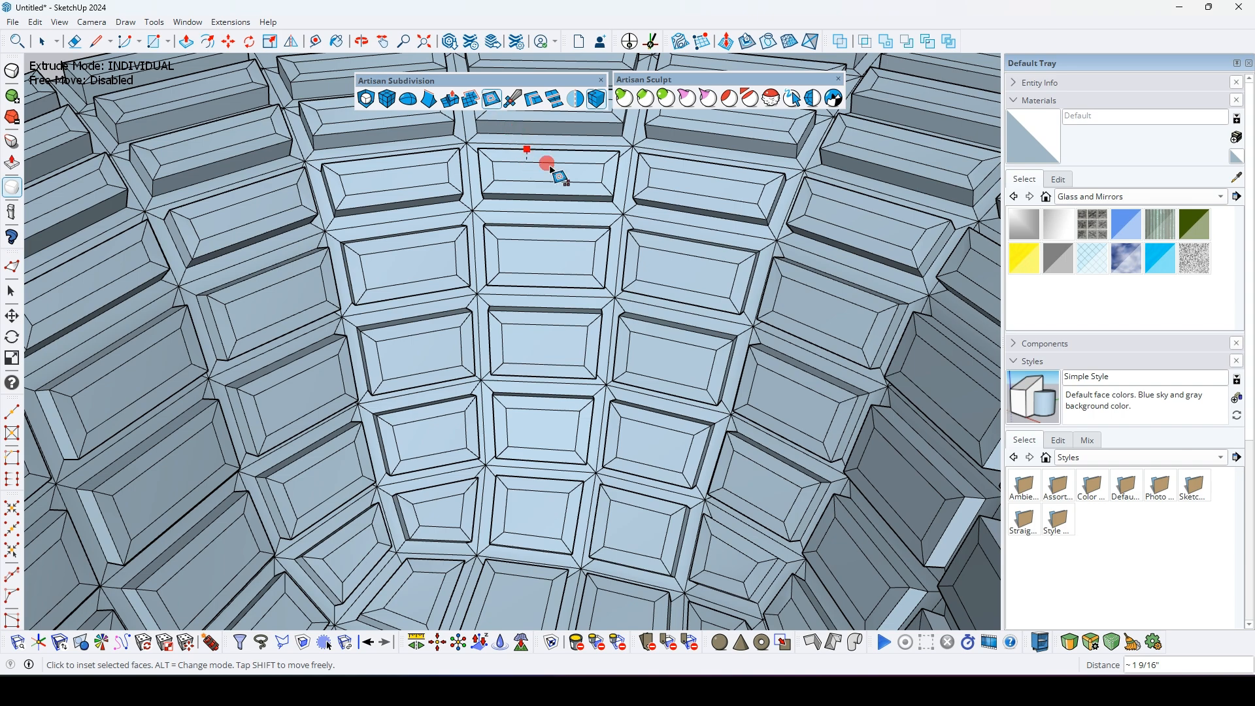
{"action": "left_click", "coordinate": [592, 206]}
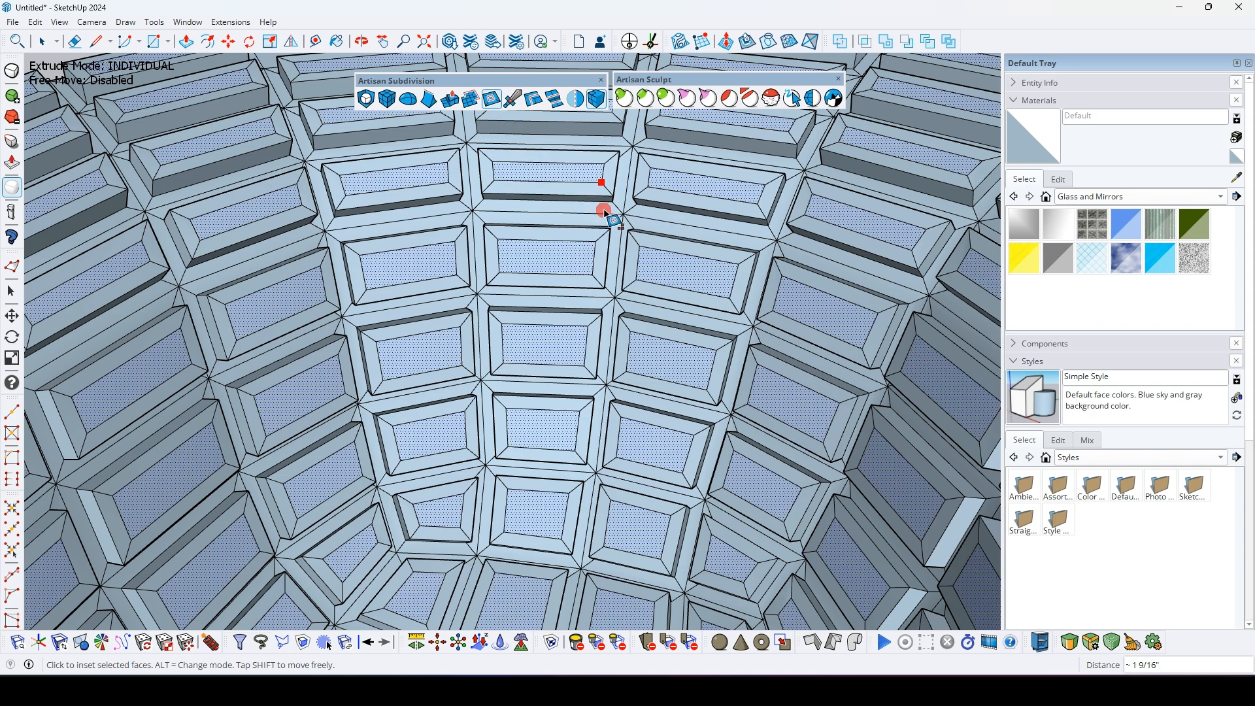
{"action": "scroll", "coordinate": [603, 211], "scroll_direction": "down", "scroll_amount": 10}
{"action": "middle_click_drag", "start_coordinate": [597, 204], "coordinate": [529, 217]}
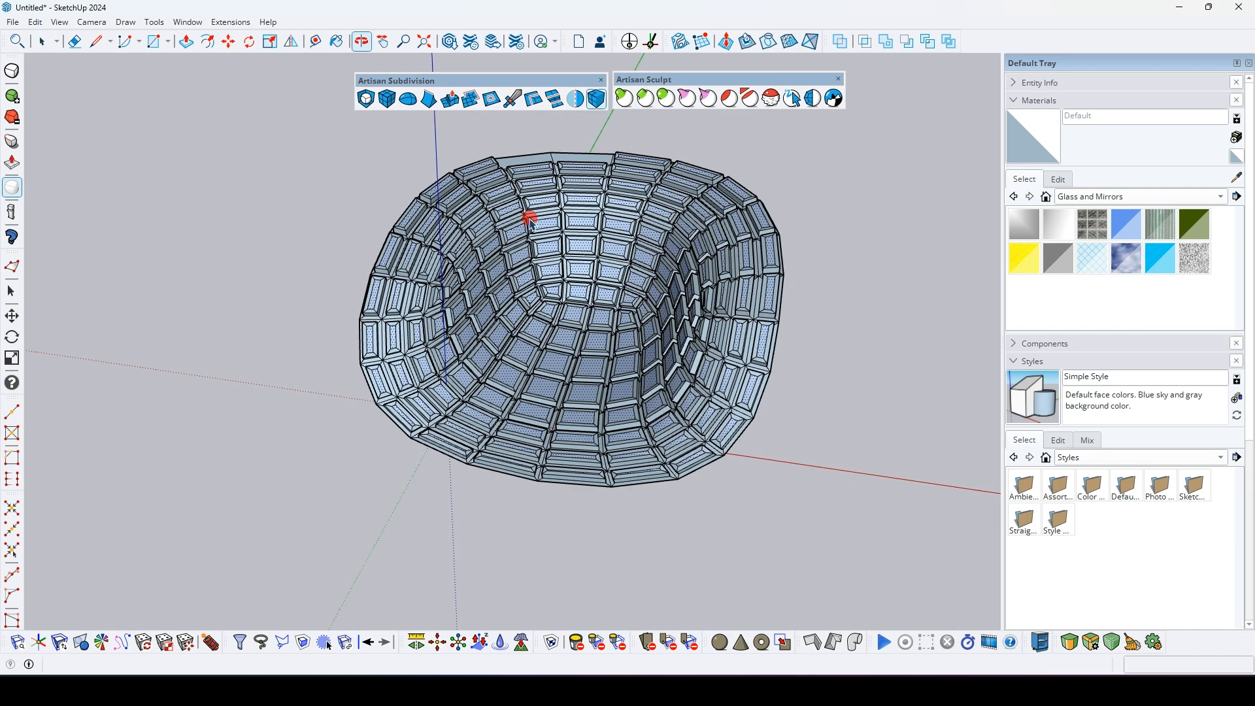
Step: Delete the selected inset faces of the raised panels to leave openings throughout the bowl
{"action": "key", "text": "space"}
{"action": "scroll", "coordinate": [531, 216], "scroll_direction": "up", "scroll_amount": 5}
{"action": "scroll", "coordinate": [537, 204], "scroll_direction": "down", "scroll_amount": 4}
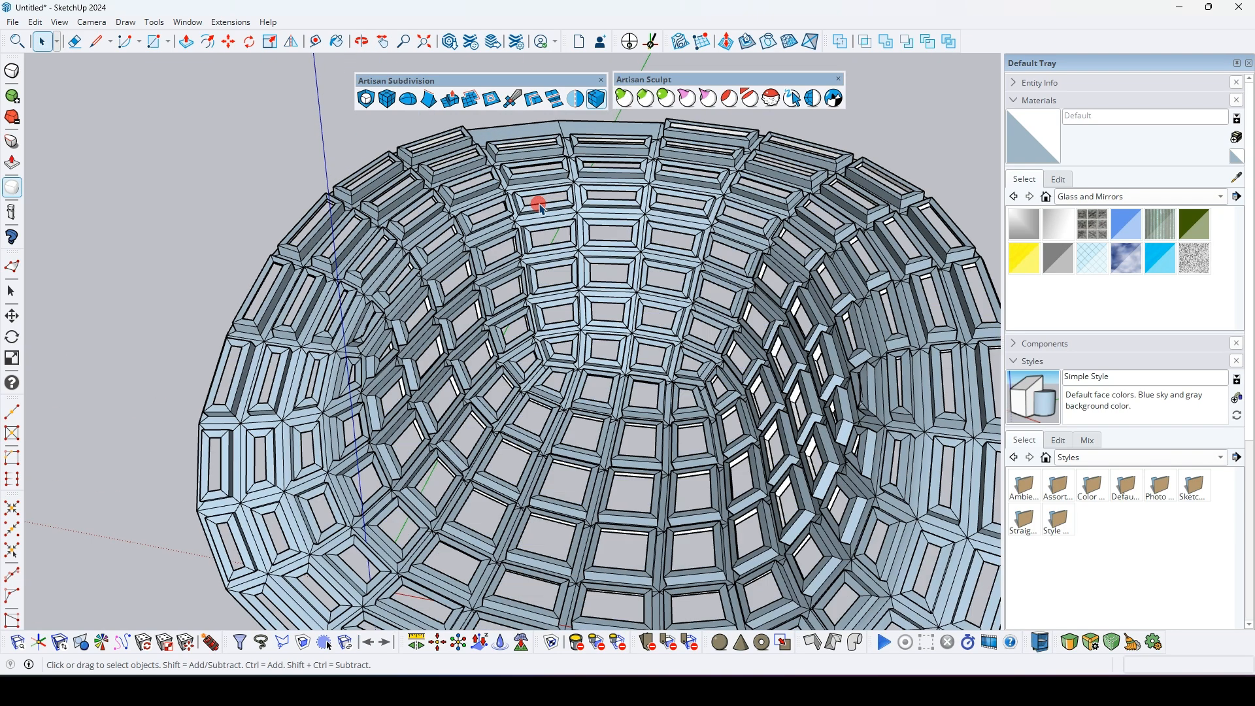
{"action": "key", "text": "Delete"}
Step: Select the entire perforated bowl mesh and apply Catmull-Clark subdivision to it
{"action": "left_click_drag", "start_coordinate": [312, 138], "coordinate": [871, 570]}
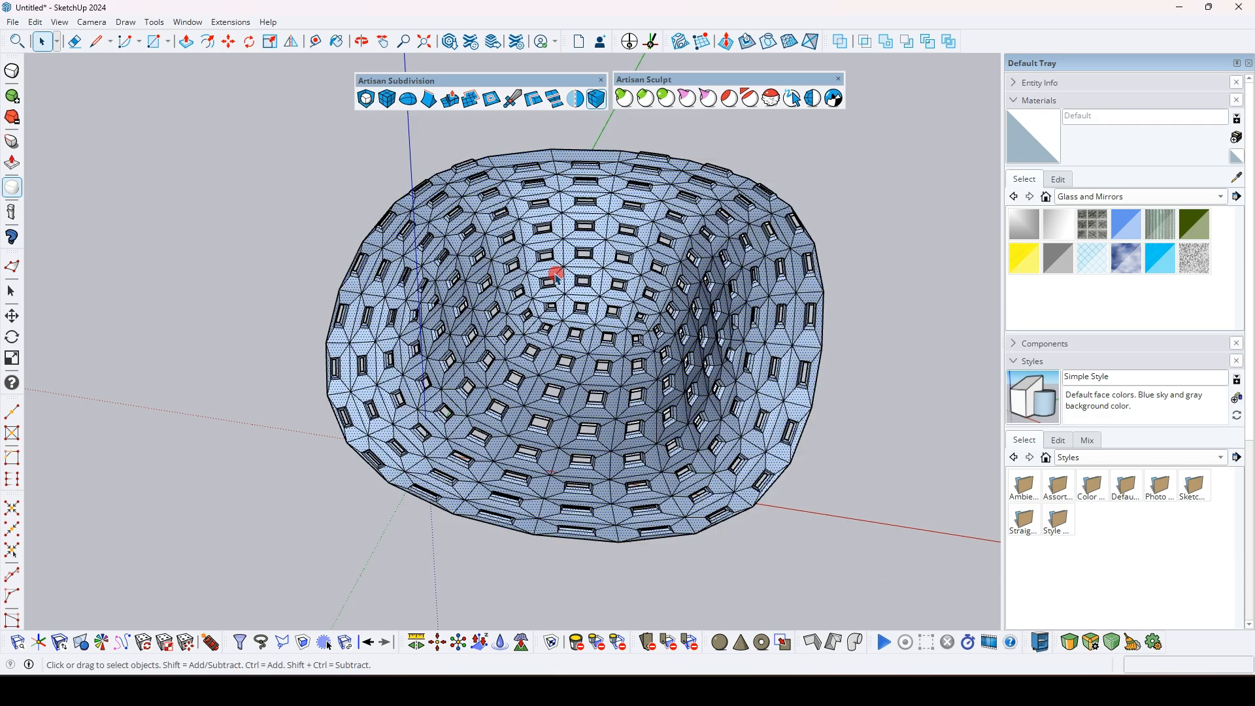
{"action": "middle_click_drag", "start_coordinate": [550, 285], "coordinate": [528, 197]}
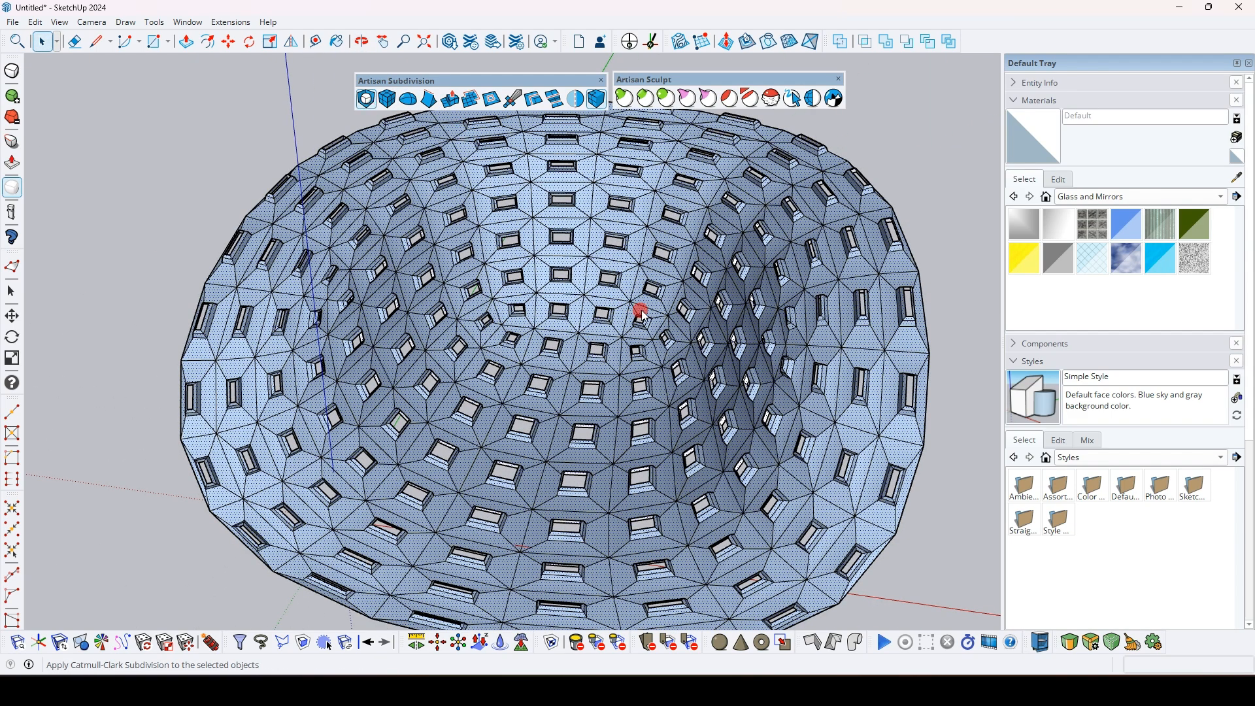
{"action": "left_click", "coordinate": [368, 100]}
{"action": "scroll", "coordinate": [280, 279], "scroll_direction": "down", "scroll_amount": 3}
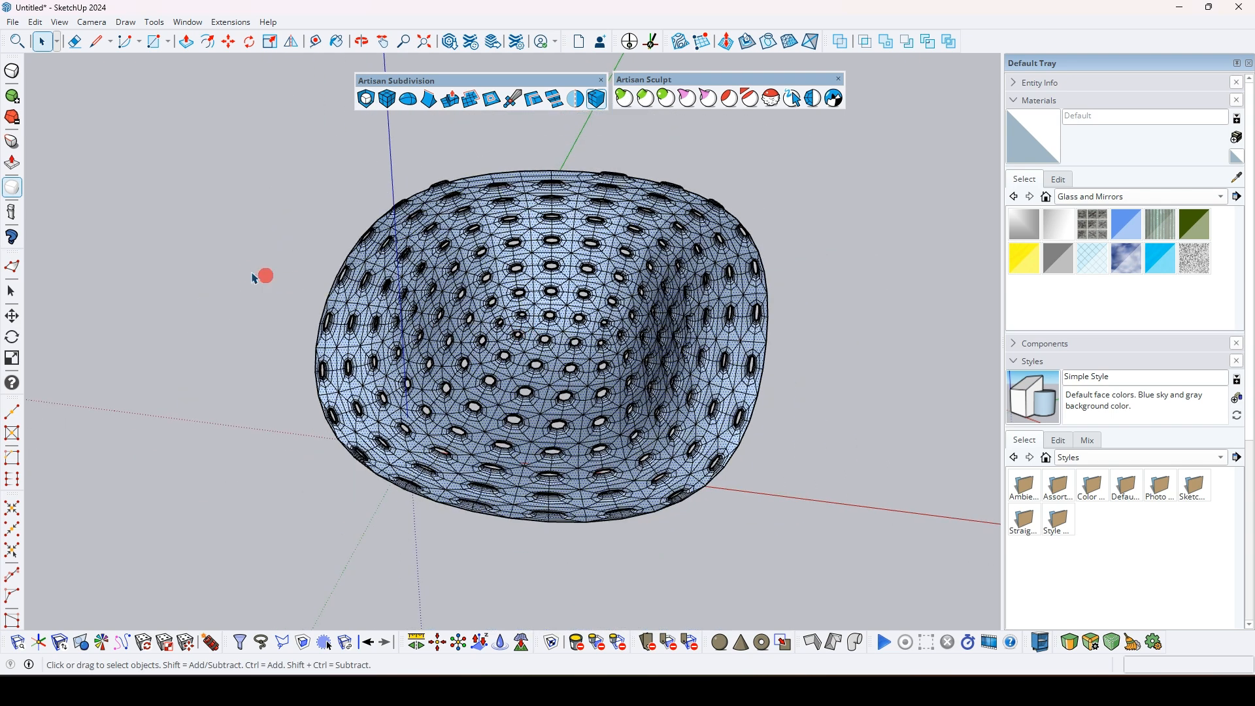
Step: Examine the smoothed openings and mesh of the subdivided bowl up close and from several angles
{"action": "scroll", "coordinate": [533, 316], "scroll_direction": "up", "scroll_amount": 5}
{"action": "middle_click_drag", "start_coordinate": [533, 315], "coordinate": [484, 269]}
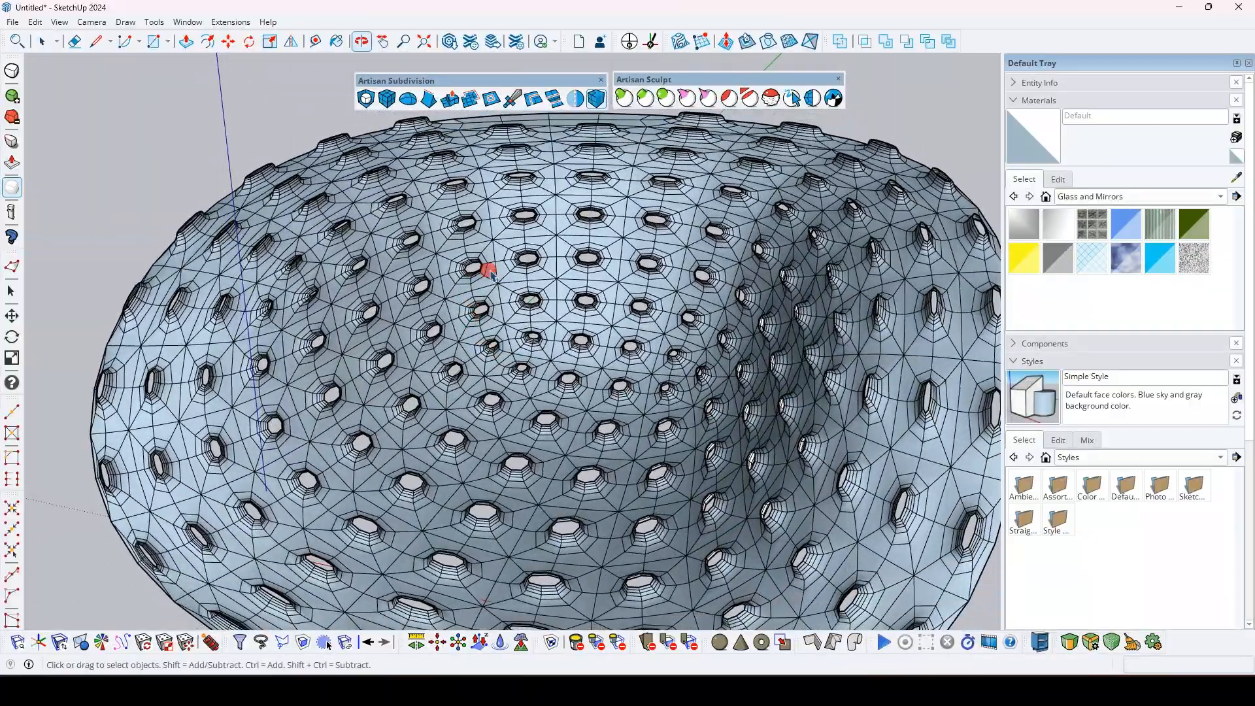
{"action": "scroll", "coordinate": [523, 333], "scroll_direction": "down", "scroll_amount": 5}
{"action": "middle_click_drag", "start_coordinate": [522, 332], "coordinate": [508, 252]}
{"action": "scroll", "coordinate": [664, 261], "scroll_direction": "up", "scroll_amount": 5}
{"action": "scroll", "coordinate": [695, 255], "scroll_direction": "up", "scroll_amount": 3}
{"action": "middle_click_drag", "start_coordinate": [695, 255], "coordinate": [619, 266]}
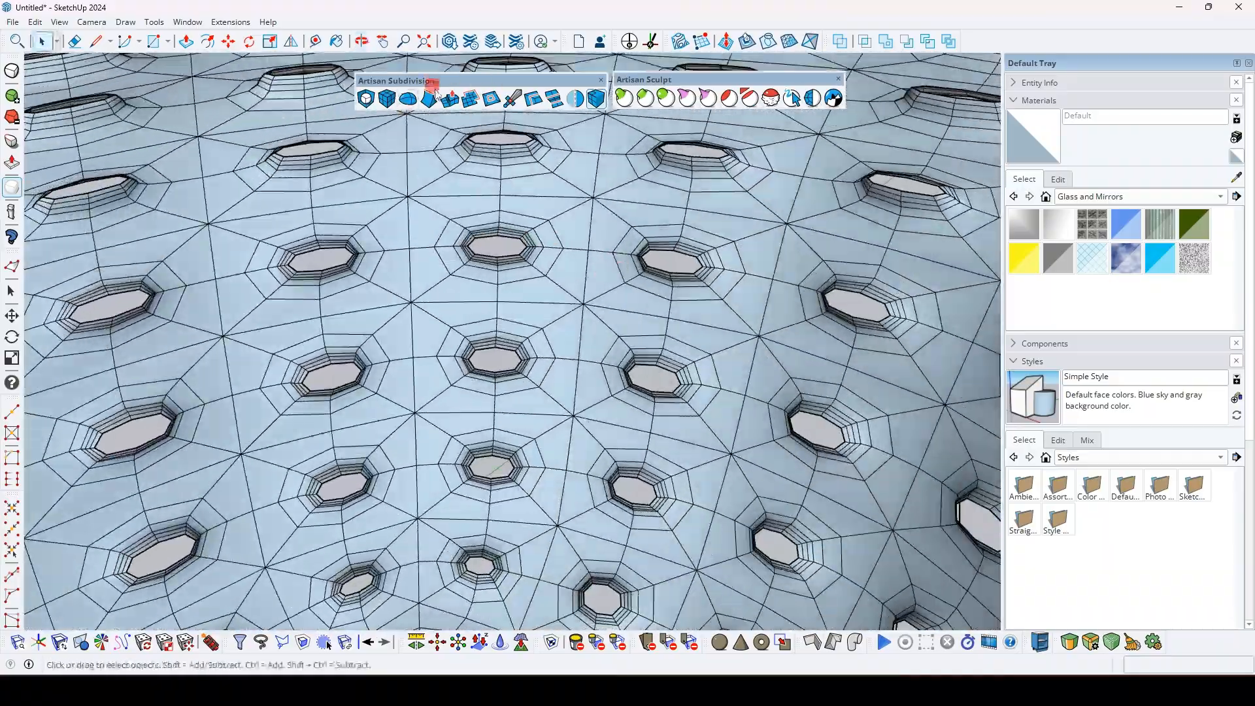
{"action": "scroll", "coordinate": [487, 140], "scroll_direction": "down", "scroll_amount": 10}
{"action": "middle_click_drag", "start_coordinate": [583, 191], "coordinate": [592, 348]}
Step: Slice diagonally across the front of the sphere with the Artisan knife tool
{"action": "middle_click_drag", "start_coordinate": [499, 322], "coordinate": [518, 359]}
{"action": "scroll", "coordinate": [527, 348], "scroll_direction": "down", "scroll_amount": 2}
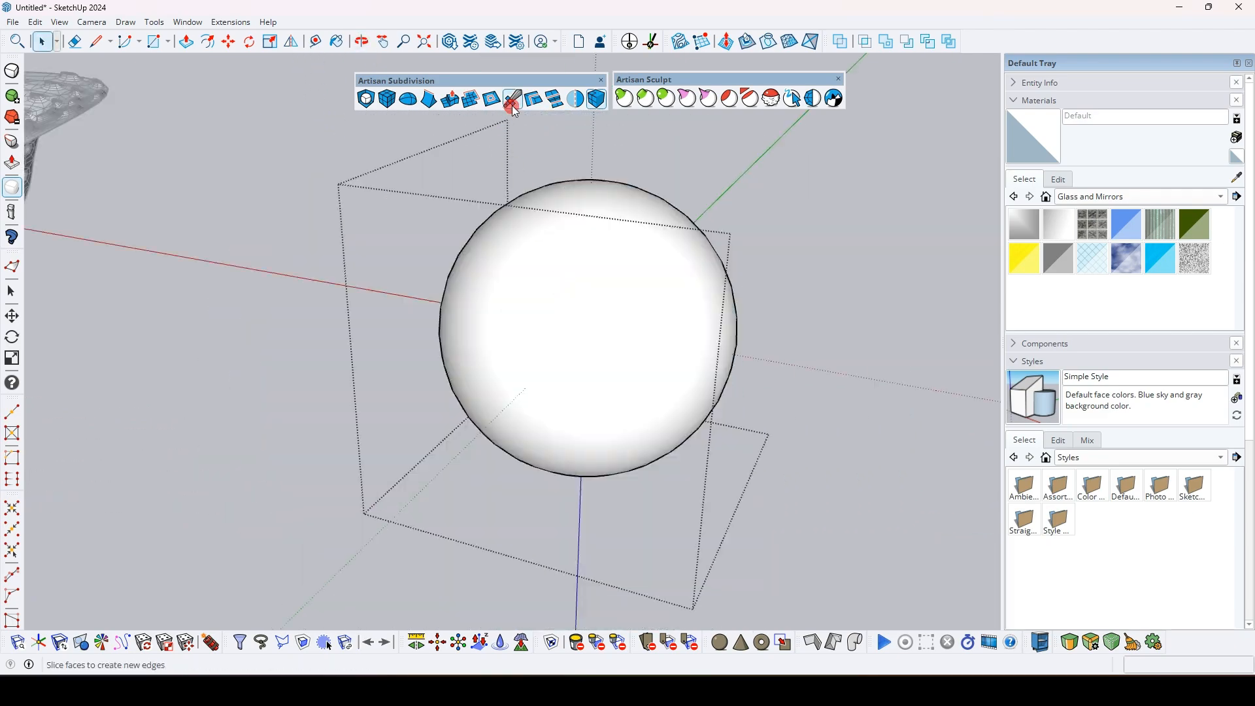
{"action": "left_click", "coordinate": [513, 101]}
{"action": "mouse_move", "coordinate": [553, 261]}
{"action": "middle_mouse_down"}
{"action": "mouse_move", "coordinate": [569, 300]}
{"action": "mouse_move", "coordinate": [745, 223]}
{"action": "middle_mouse_up"}
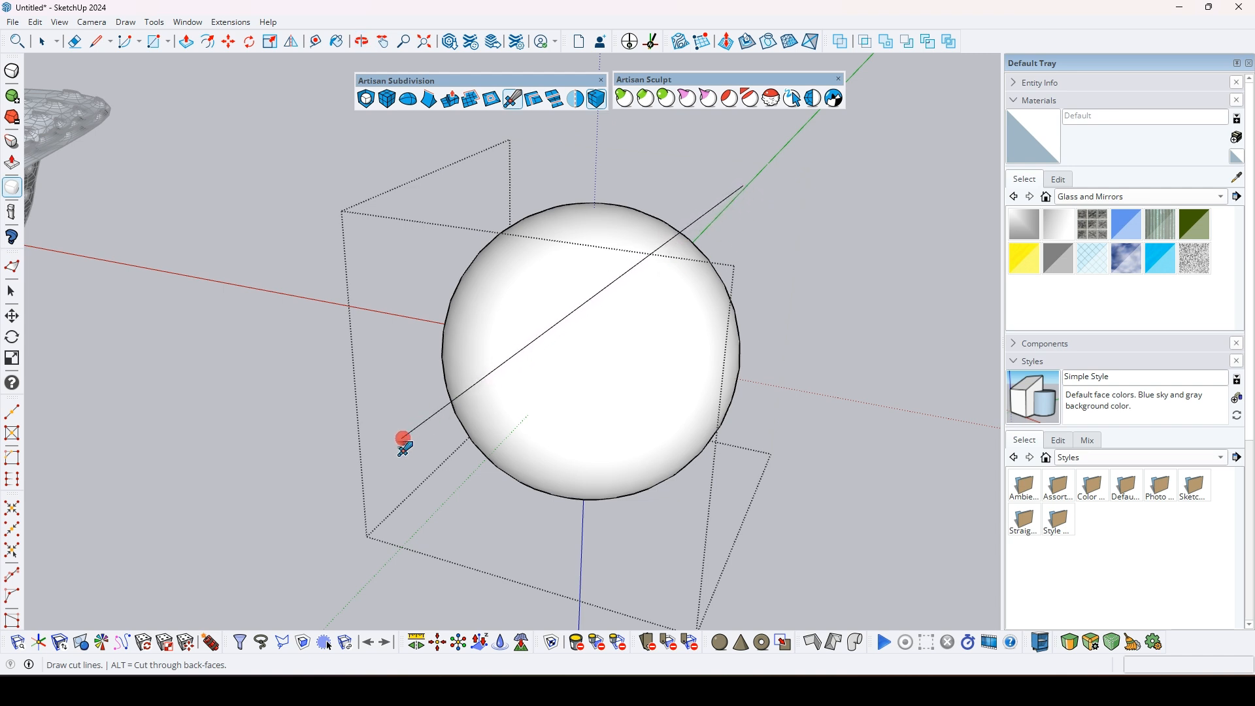
{"action": "mouse_move", "coordinate": [499, 354]}
{"action": "middle_mouse_down"}
{"action": "mouse_move", "coordinate": [977, 364]}
{"action": "mouse_move", "coordinate": [500, 407]}
{"action": "mouse_move", "coordinate": [877, 340]}
{"action": "mouse_move", "coordinate": [5, 295]}
{"action": "mouse_move", "coordinate": [793, 415]}
{"action": "mouse_move", "coordinate": [876, 399]}
{"action": "mouse_move", "coordinate": [574, 393]}
{"action": "mouse_move", "coordinate": [818, 457]}
{"action": "mouse_move", "coordinate": [597, 365]}
{"action": "mouse_move", "coordinate": [393, 225]}
{"action": "mouse_move", "coordinate": [477, 302]}
{"action": "mouse_move", "coordinate": [540, 316]}
{"action": "mouse_move", "coordinate": [560, 339]}
{"action": "mouse_move", "coordinate": [586, 330]}
{"action": "mouse_move", "coordinate": [581, 392]}
{"action": "mouse_move", "coordinate": [572, 379]}
{"action": "middle_mouse_up"}
Step: Delete one sliced portion of the sphere and undo the deletion
{"action": "left_click", "coordinate": [525, 352]}
{"action": "key", "text": "Delete"}
{"action": "key", "text": "ctrl+z"}
Step: Slice the sphere a second time with a steep cut line crossing the first one
{"action": "left_click", "coordinate": [512, 99]}
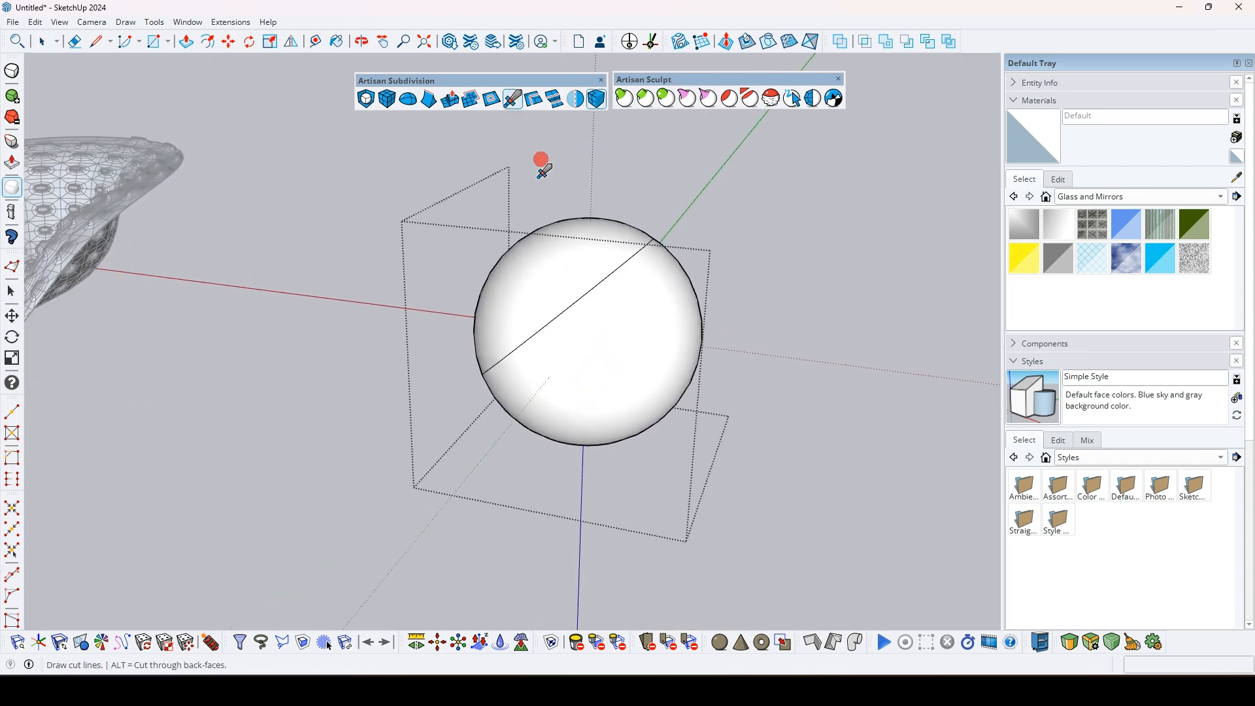
{"action": "left_click_drag", "start_coordinate": [546, 172], "coordinate": [704, 459]}
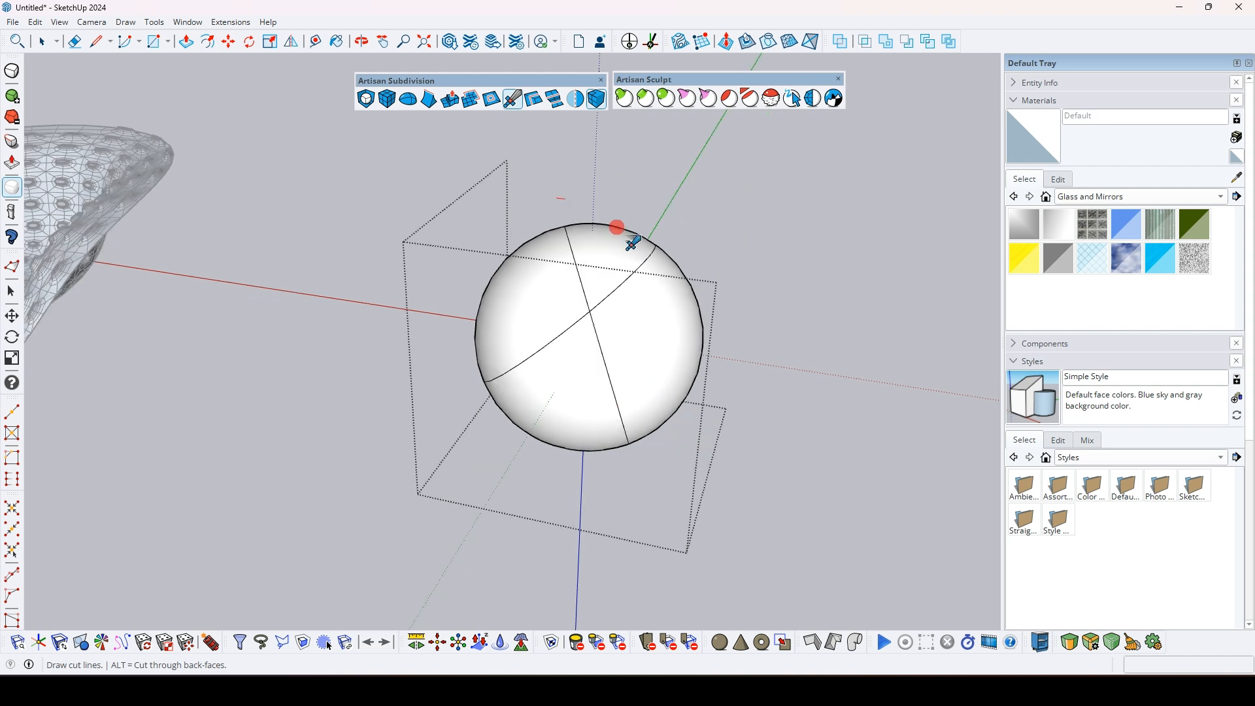
{"action": "middle_click_drag", "start_coordinate": [633, 243], "coordinate": [753, 307]}
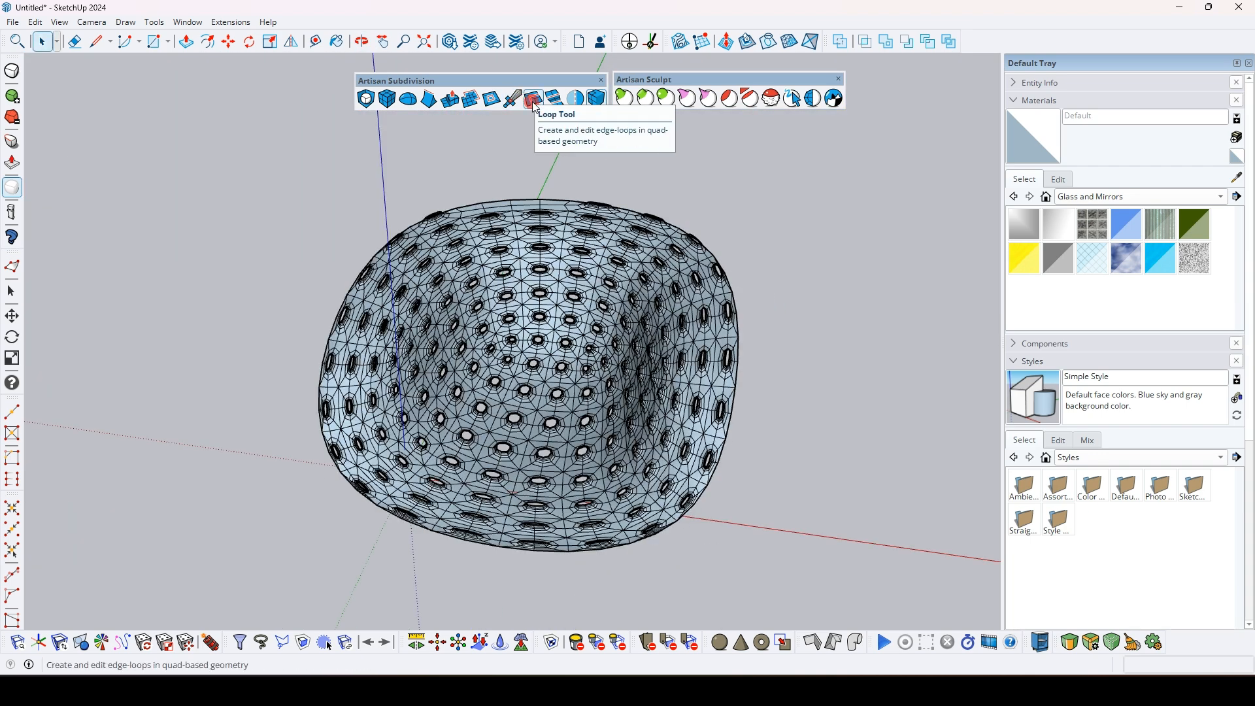
Step: Erase the edge shared by the box's top and front faces to open both sides
{"action": "scroll", "coordinate": [342, 257], "scroll_direction": "down", "scroll_amount": 5}
{"action": "middle_click_drag", "start_coordinate": [579, 321], "coordinate": [441, 318], "text": "shift"}
{"action": "scroll", "coordinate": [717, 351], "scroll_direction": "up", "scroll_amount": 4}
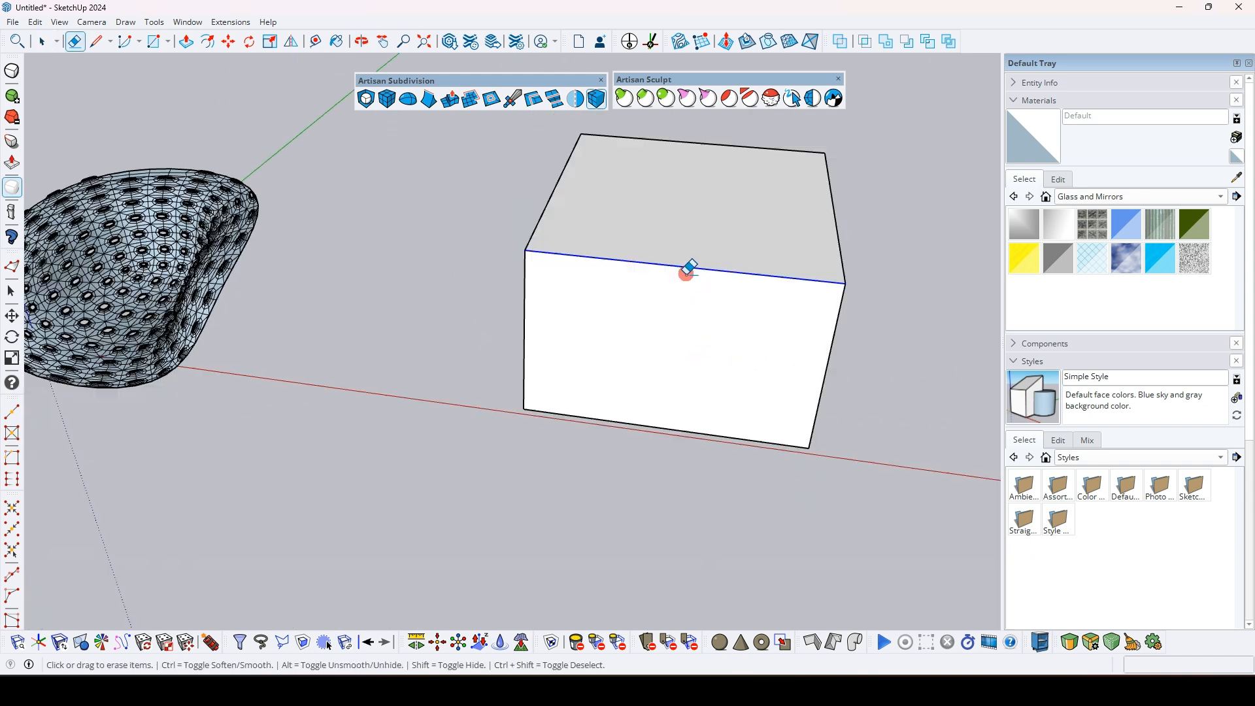
{"action": "mouse_move", "coordinate": [686, 269]}
{"action": "middle_mouse_down"}
{"action": "mouse_move", "coordinate": [670, 339]}
{"action": "mouse_move", "coordinate": [516, 361]}
{"action": "middle_mouse_up"}
{"action": "key", "text": "e"}
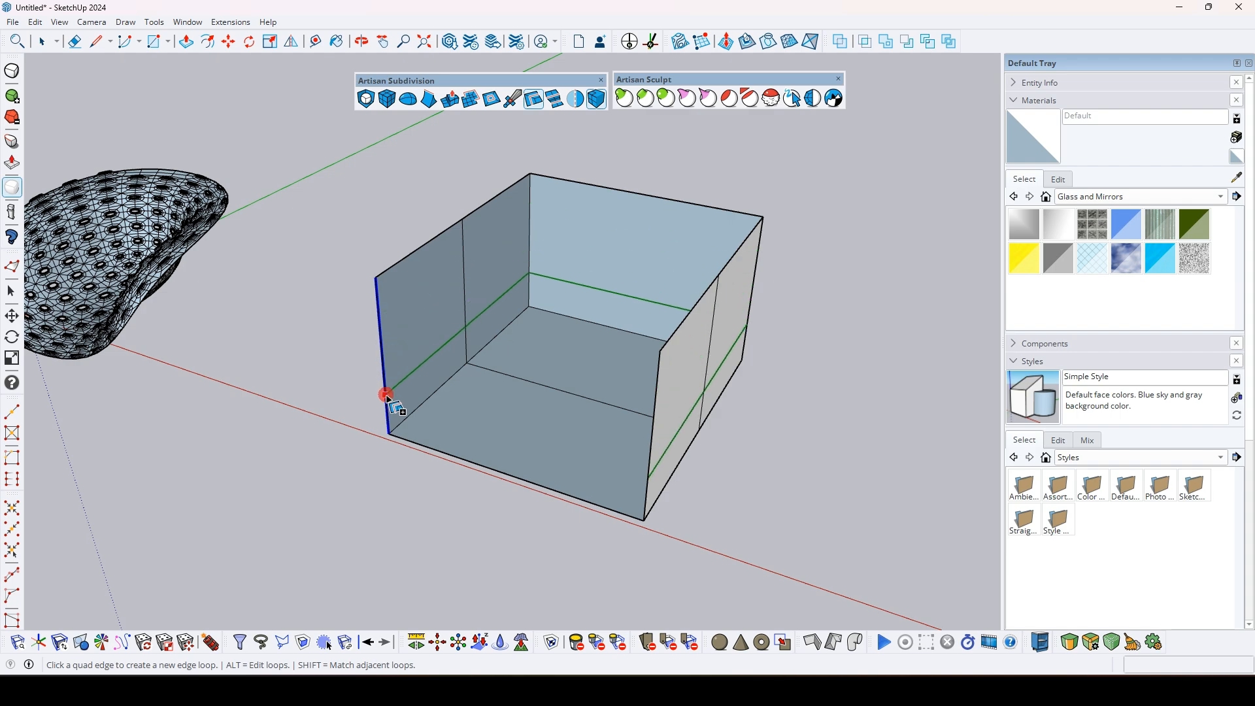
Step: Insert edge loops around the open box's walls at mid-height and front to back through its back wall and floor
{"action": "left_click", "coordinate": [385, 360]}
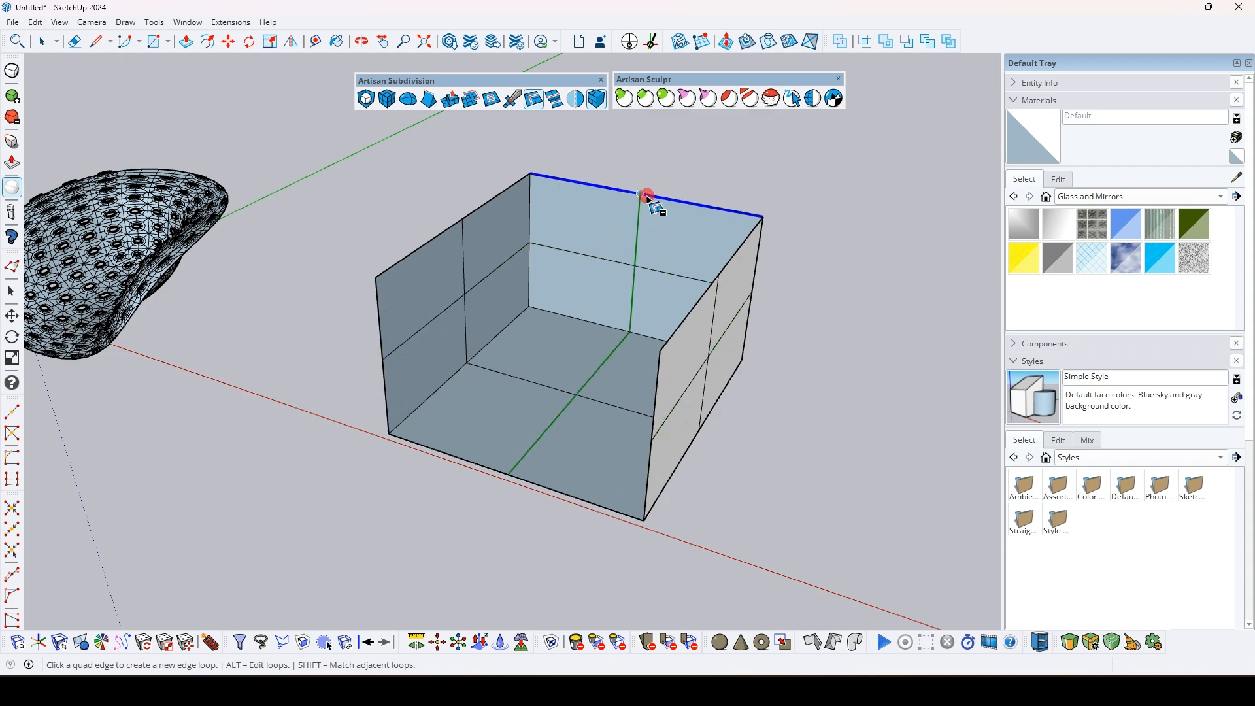
{"action": "left_click", "coordinate": [646, 197]}
{"action": "middle_click_drag", "start_coordinate": [646, 196], "coordinate": [628, 358]}
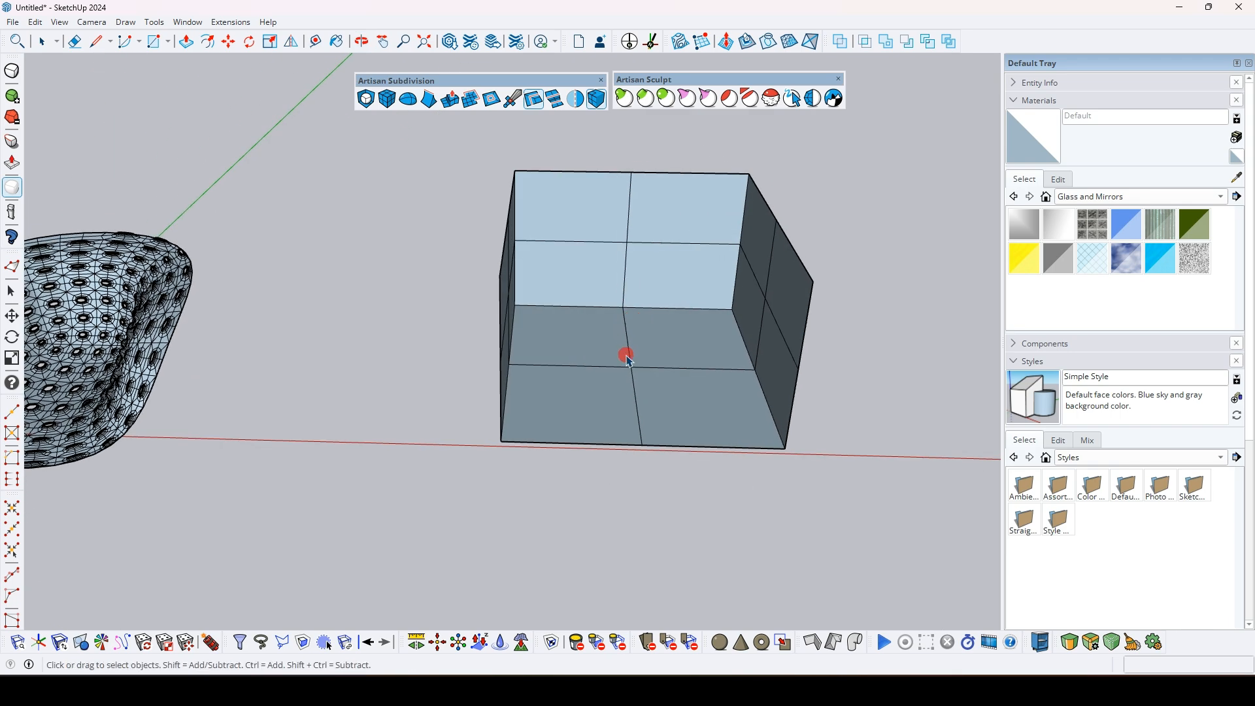
Step: Apply Catmull-Clark subdivision to the whole looped box and undo it
{"action": "middle_click_drag", "start_coordinate": [629, 422], "coordinate": [574, 218]}
{"action": "triple_click", "coordinate": [575, 218]}
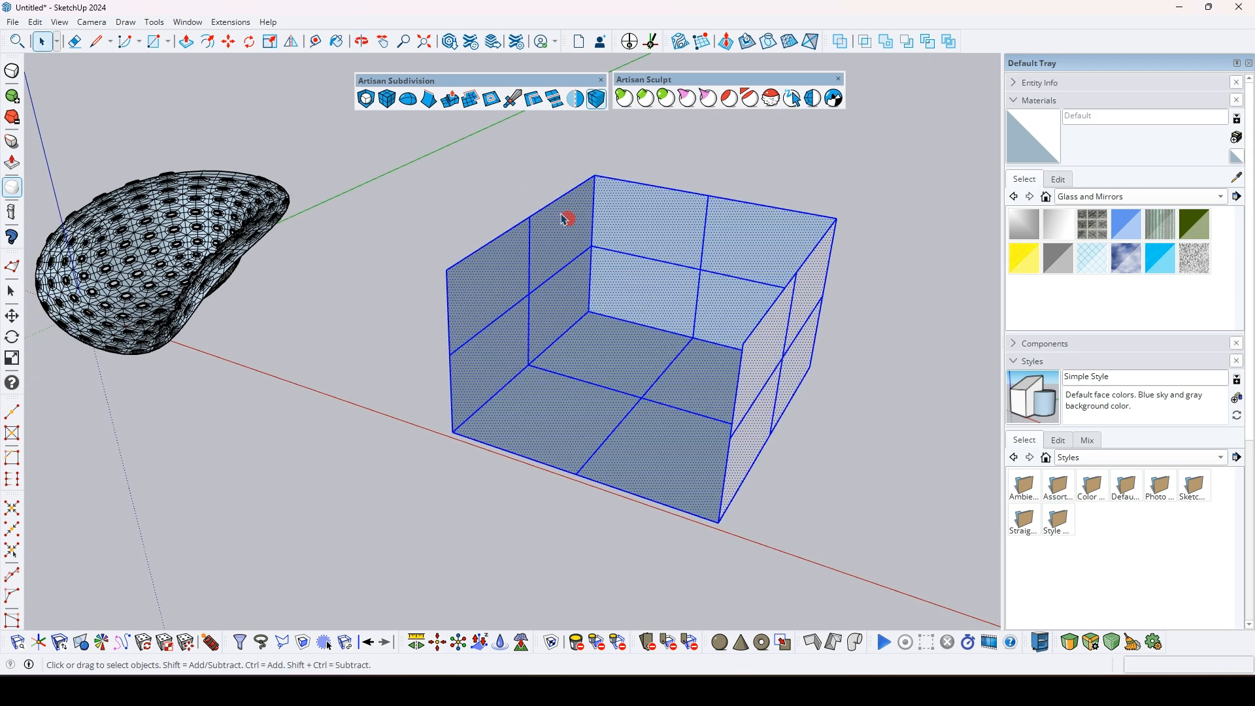
{"action": "left_click", "coordinate": [373, 105]}
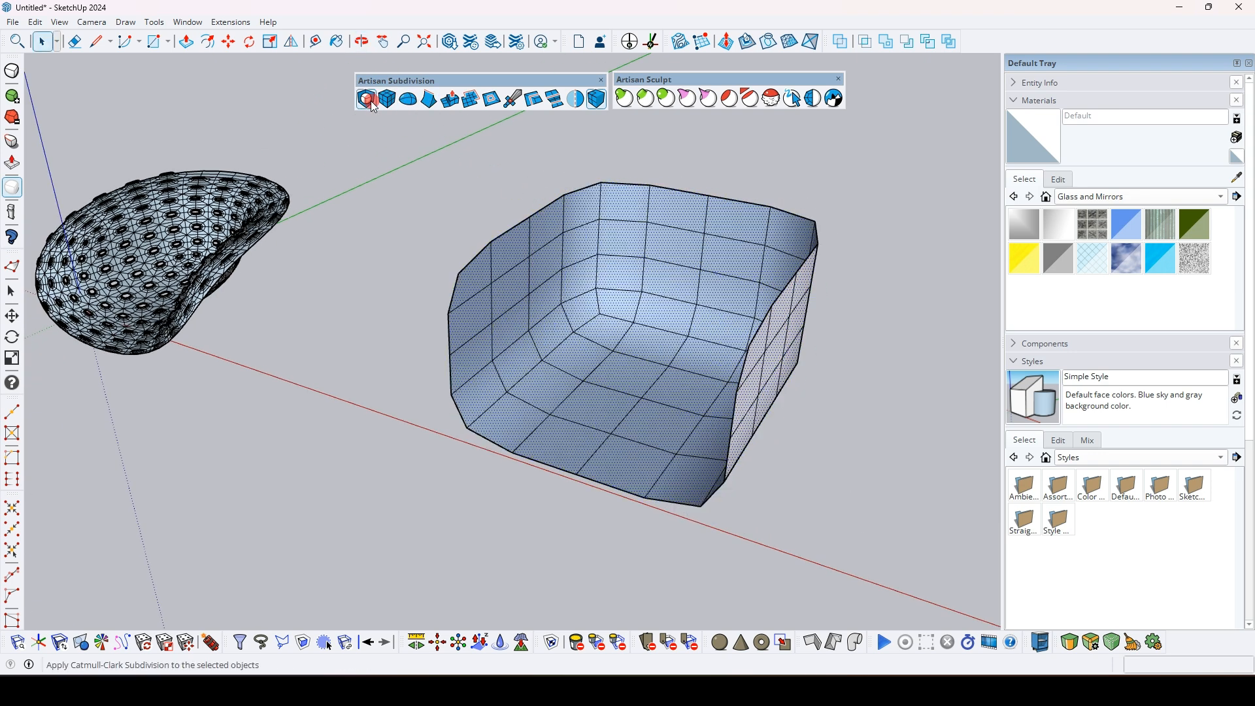
{"action": "middle_click_drag", "start_coordinate": [544, 257], "coordinate": [583, 275]}
{"action": "key", "text": "ctrl+z"}
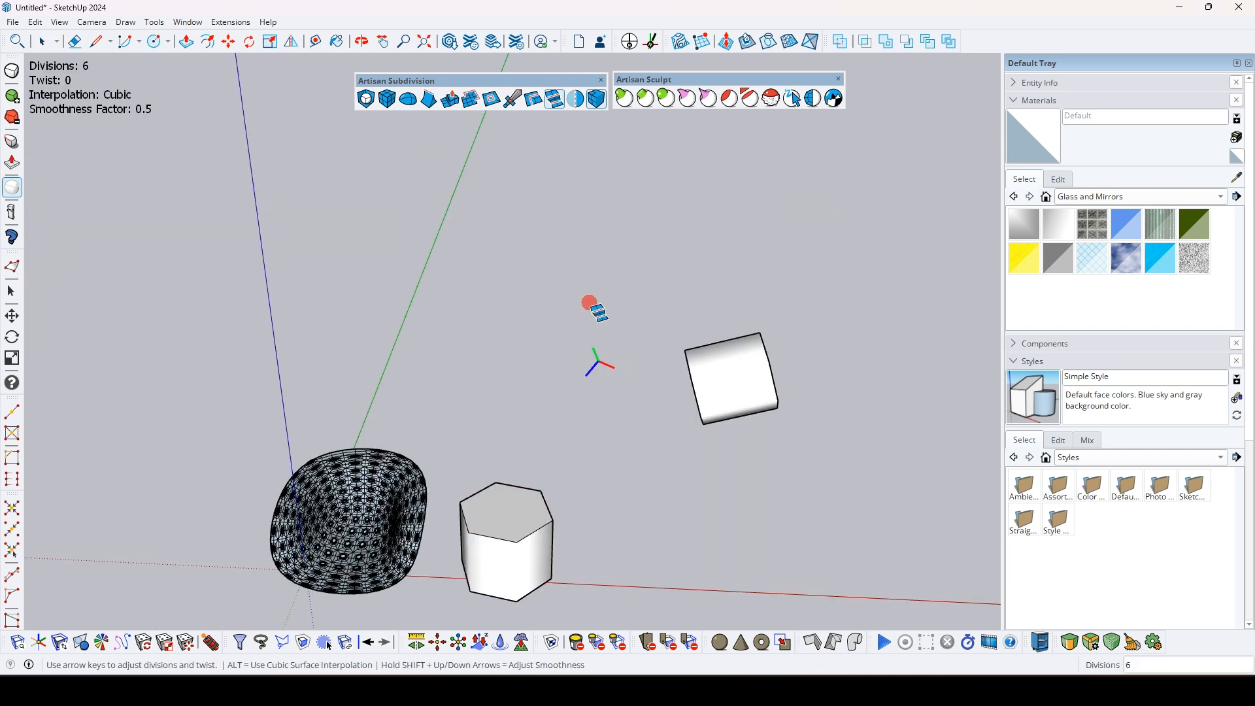
Step: Delete the old hexagonal prism standing beside the bowl
{"action": "key", "text": "space"}
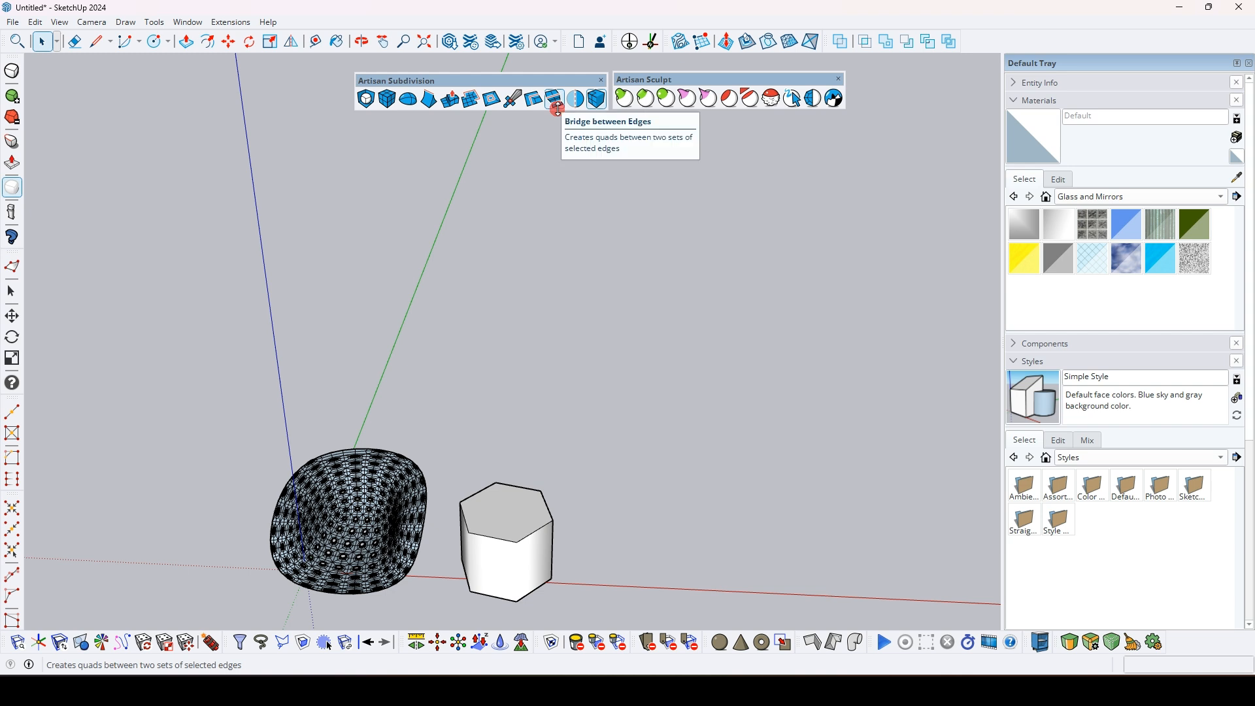
{"action": "left_click", "coordinate": [552, 218]}
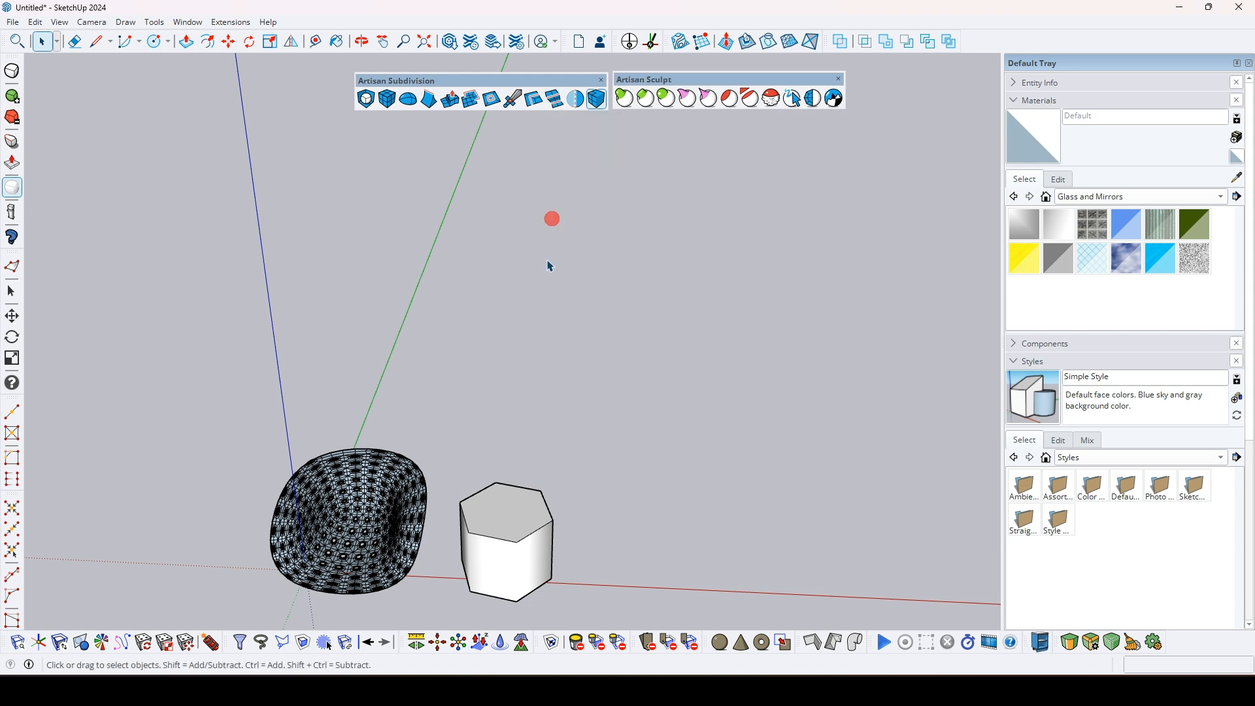
{"action": "left_click", "coordinate": [533, 513]}
{"action": "key", "text": "Delete"}
Step: Draw a six-sided polygon on the ground beside the bowl and extrude it upward into a tall prism
{"action": "key", "text": "shift+p"}
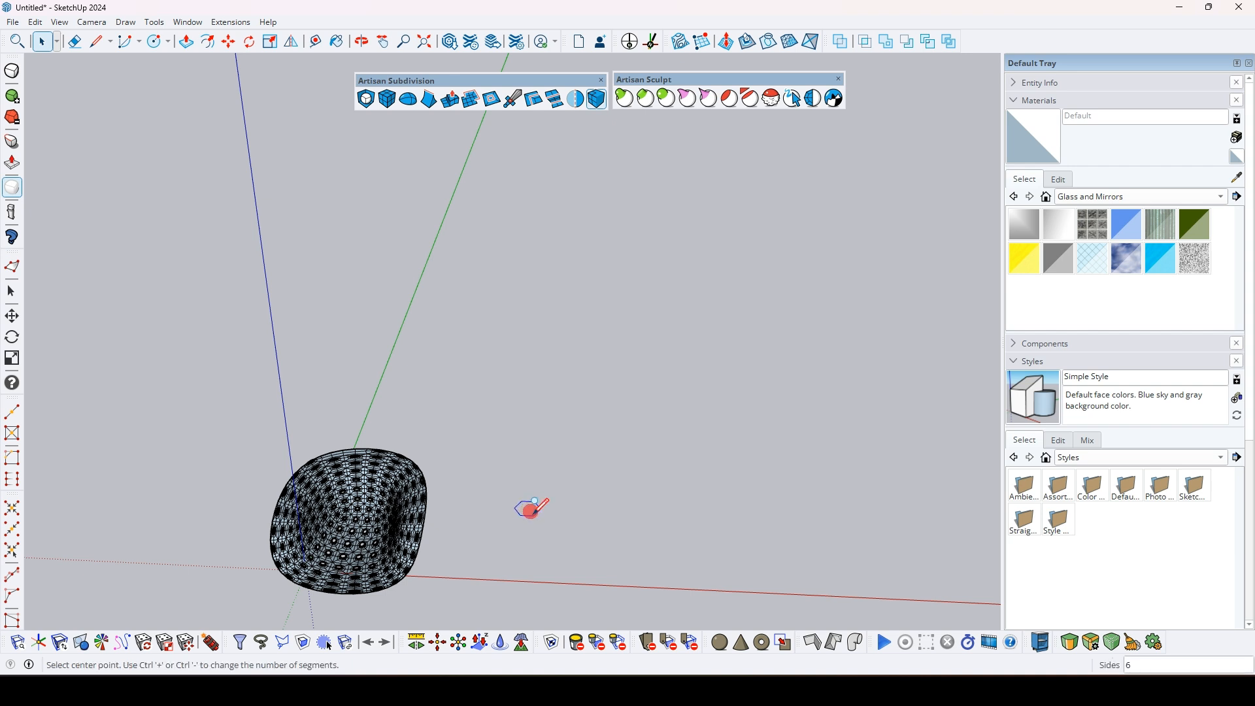
{"action": "left_click", "coordinate": [603, 529]}
{"action": "left_click_drag", "start_coordinate": [566, 540], "coordinate": [566, 412]}
Step: Copy the hexagonal prism's top face to a spot above and away from the prism
{"action": "key", "text": "space"}
{"action": "left_click", "coordinate": [560, 416]}
{"action": "key", "text": "m"}
{"action": "key", "text": "ctrl"}
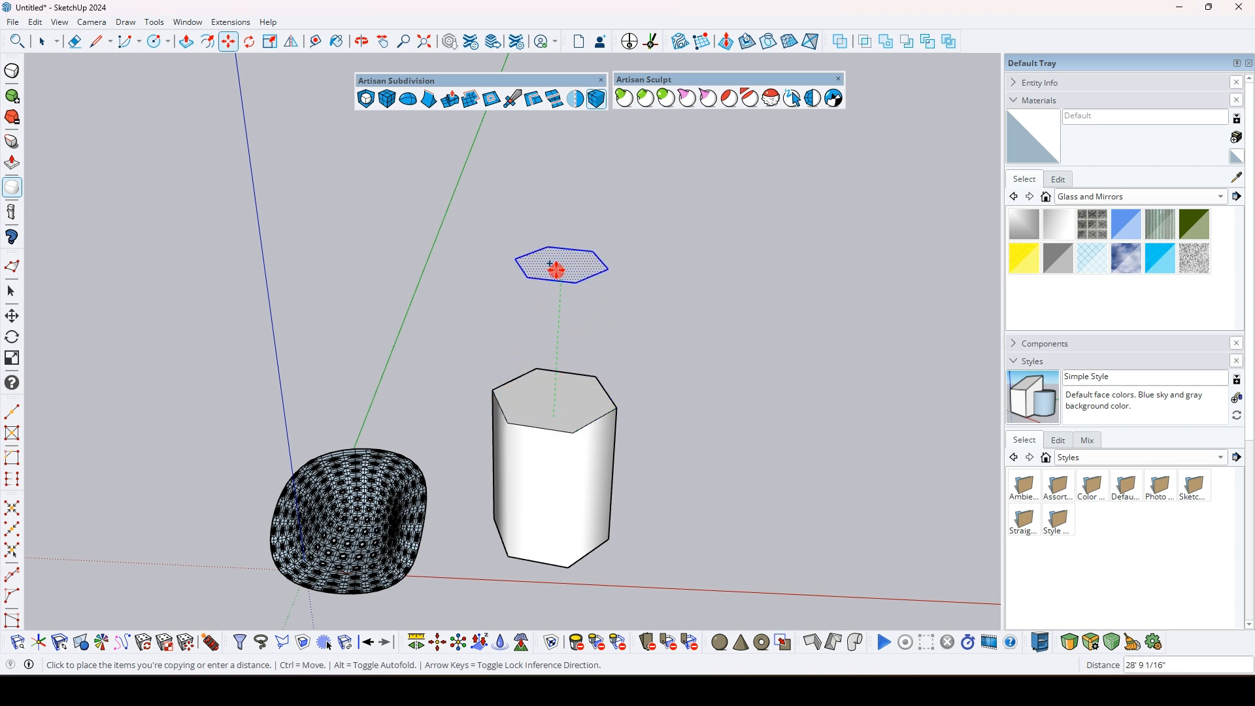
{"action": "key", "text": "ctrl"}
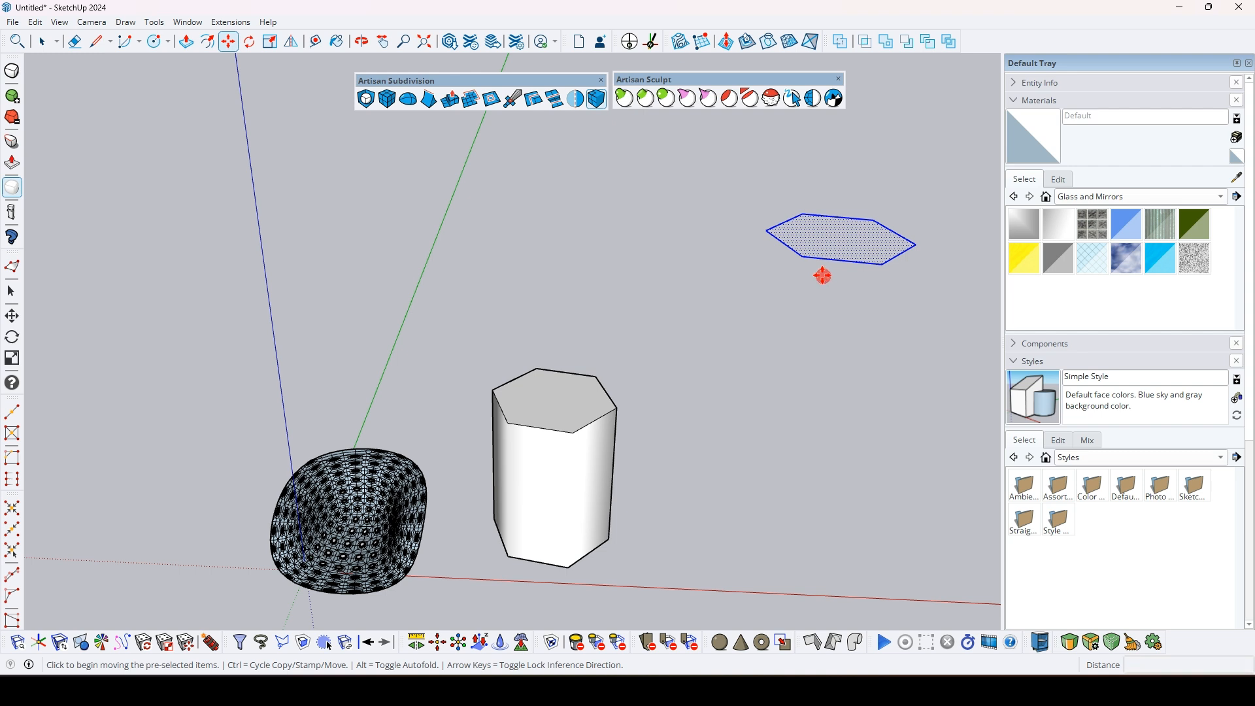
Step: Rotate the copied hexagon so that it tilts relative to the standing prism
{"action": "left_click", "coordinate": [803, 247]}
{"action": "left_click", "coordinate": [249, 42]}
{"action": "middle_click_drag", "start_coordinate": [752, 227], "coordinate": [706, 222]}
{"action": "left_click", "coordinate": [727, 213]}
{"action": "left_click", "coordinate": [633, 171]}
{"action": "left_click", "coordinate": [684, 172]}
Step: Extrude the tilted hexagon into a second prism
{"action": "key", "text": "p"}
{"action": "left_click", "coordinate": [722, 194]}
{"action": "middle_click_drag", "start_coordinate": [535, 370], "coordinate": [562, 182]}
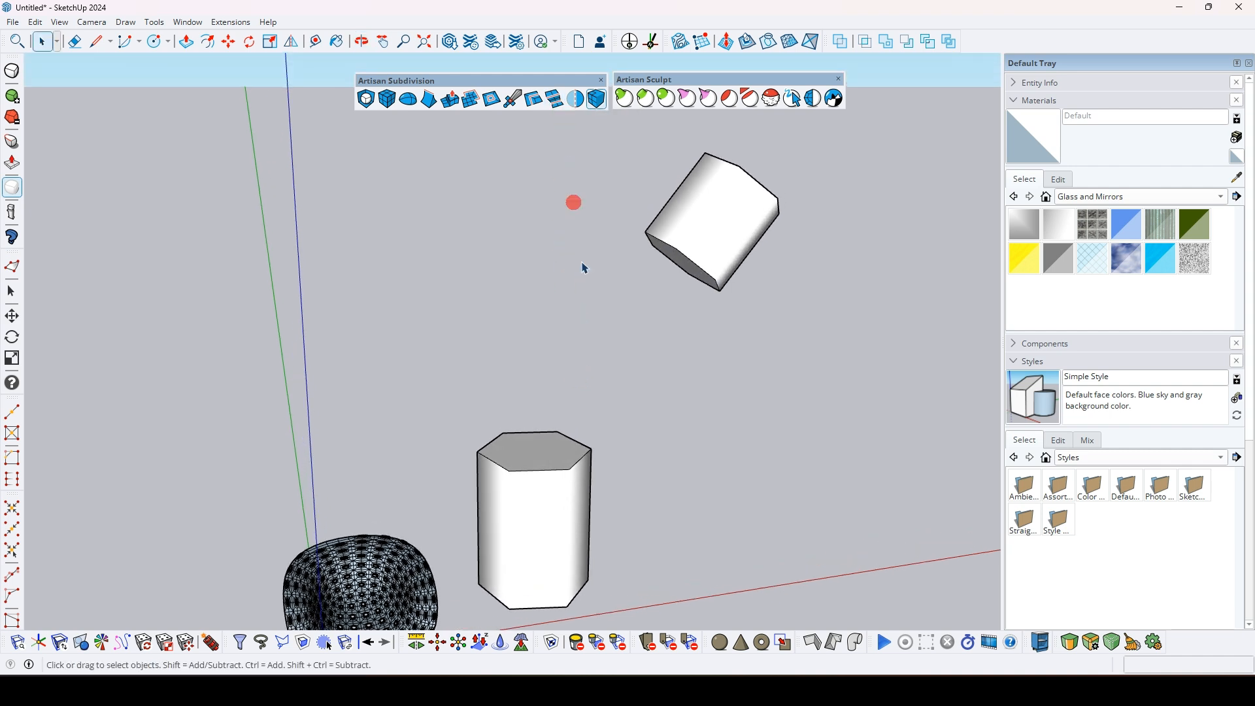
Step: Bridge the standing prism's top face to the facing end of the tilted prism using cubic interpolation
{"action": "left_click", "coordinate": [570, 462]}
{"action": "middle_click_drag", "start_coordinate": [649, 317], "coordinate": [680, 279]}
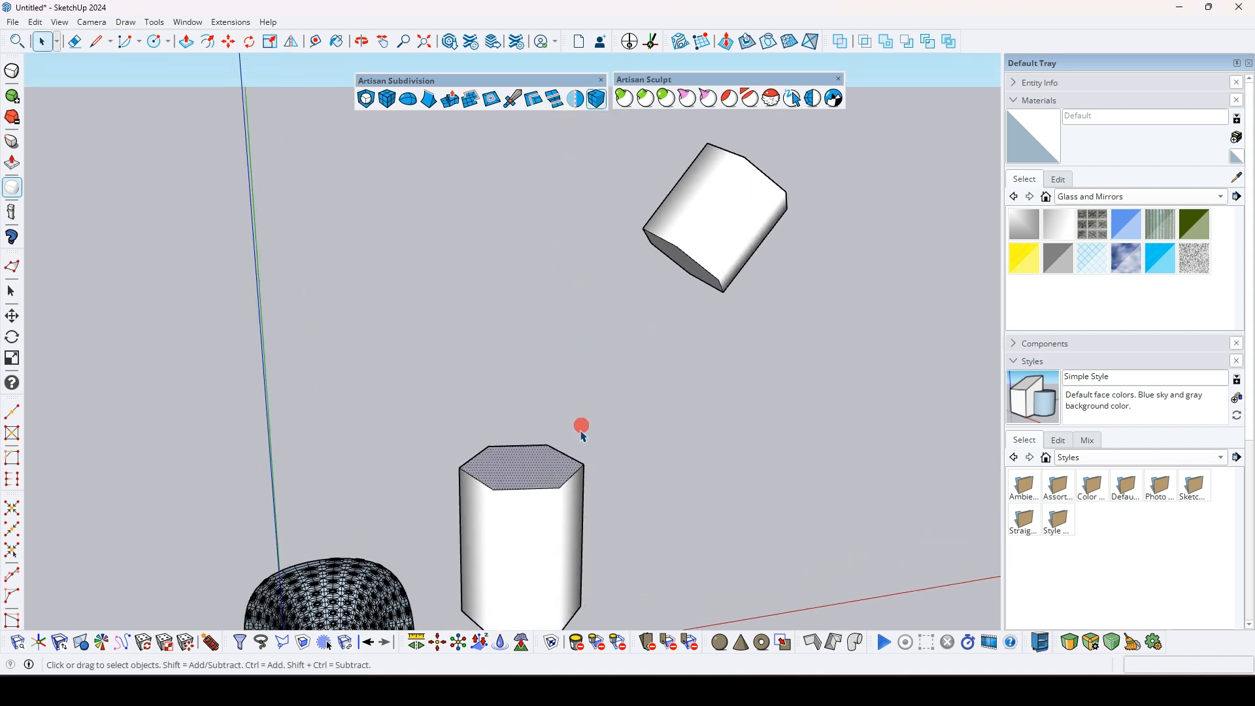
{"action": "left_click", "coordinate": [682, 263], "text": "ctrl"}
{"action": "middle_click_drag", "start_coordinate": [682, 263], "coordinate": [597, 400]}
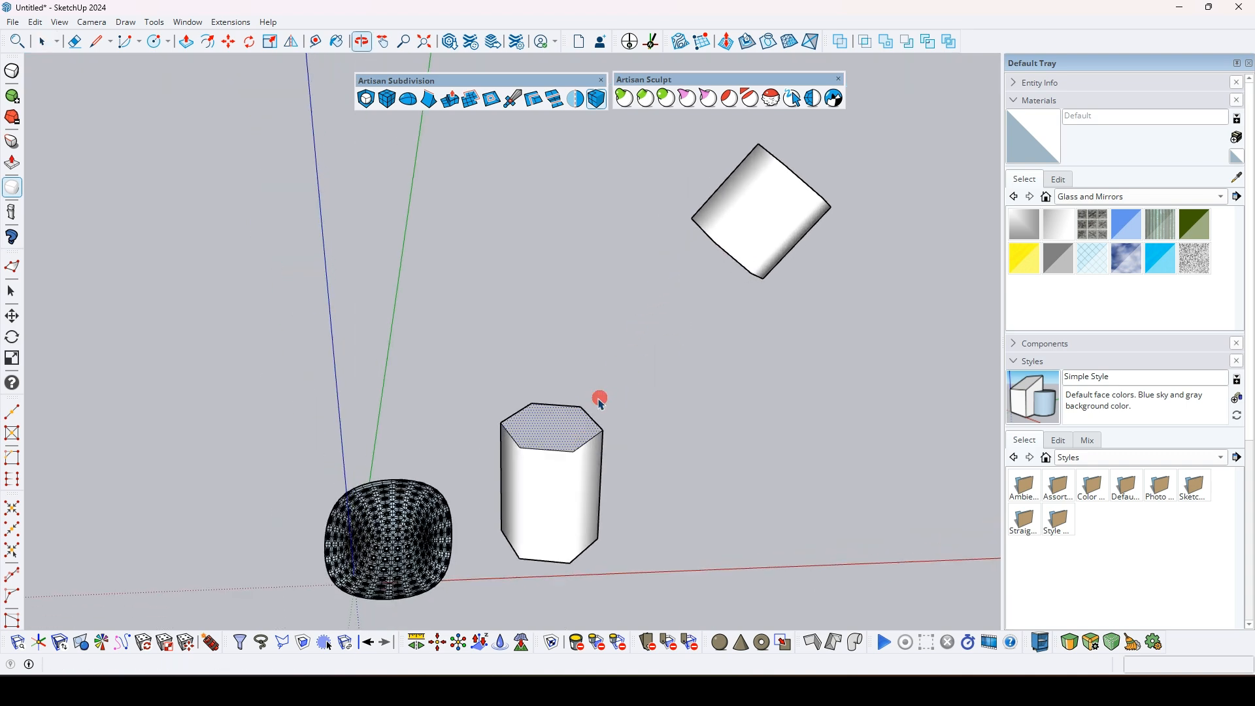
{"action": "left_click", "coordinate": [555, 99]}
{"action": "middle_click_drag", "start_coordinate": [615, 256], "coordinate": [500, 316]}
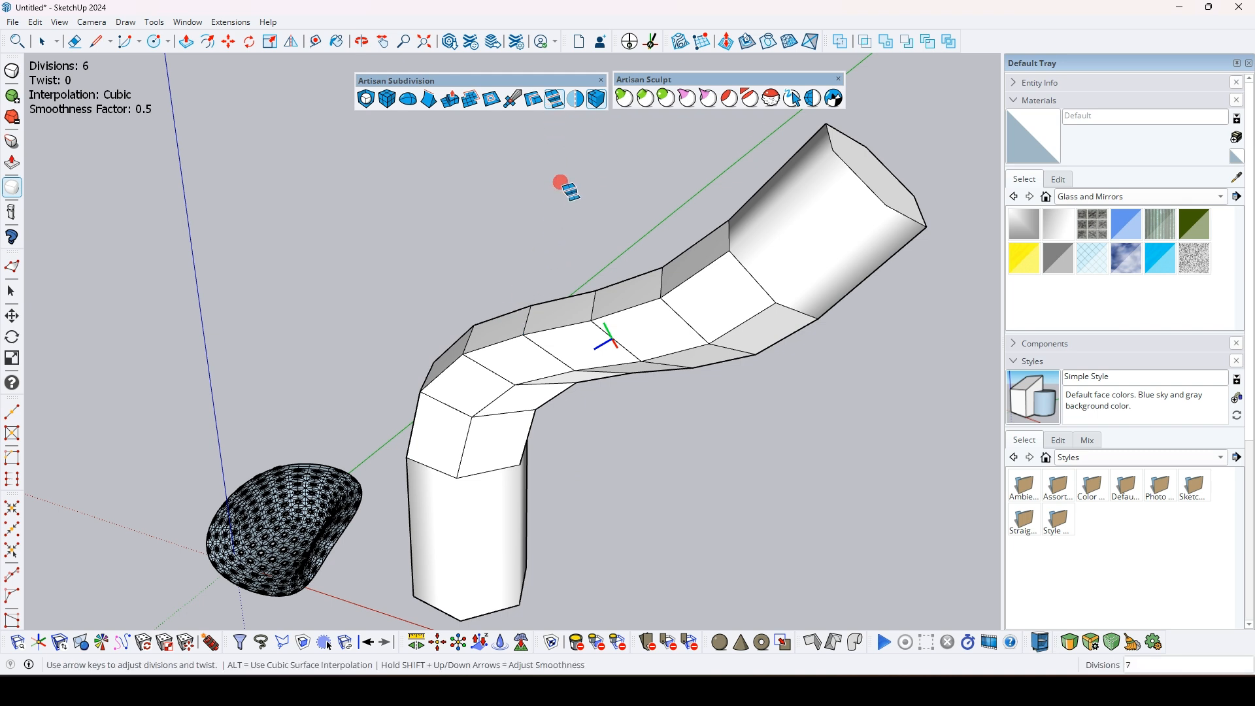
Step: Set the bridge's divisions to 14 for a smoother bend between the prisms
{"action": "middle_click_drag", "start_coordinate": [562, 229], "coordinate": [577, 277]}
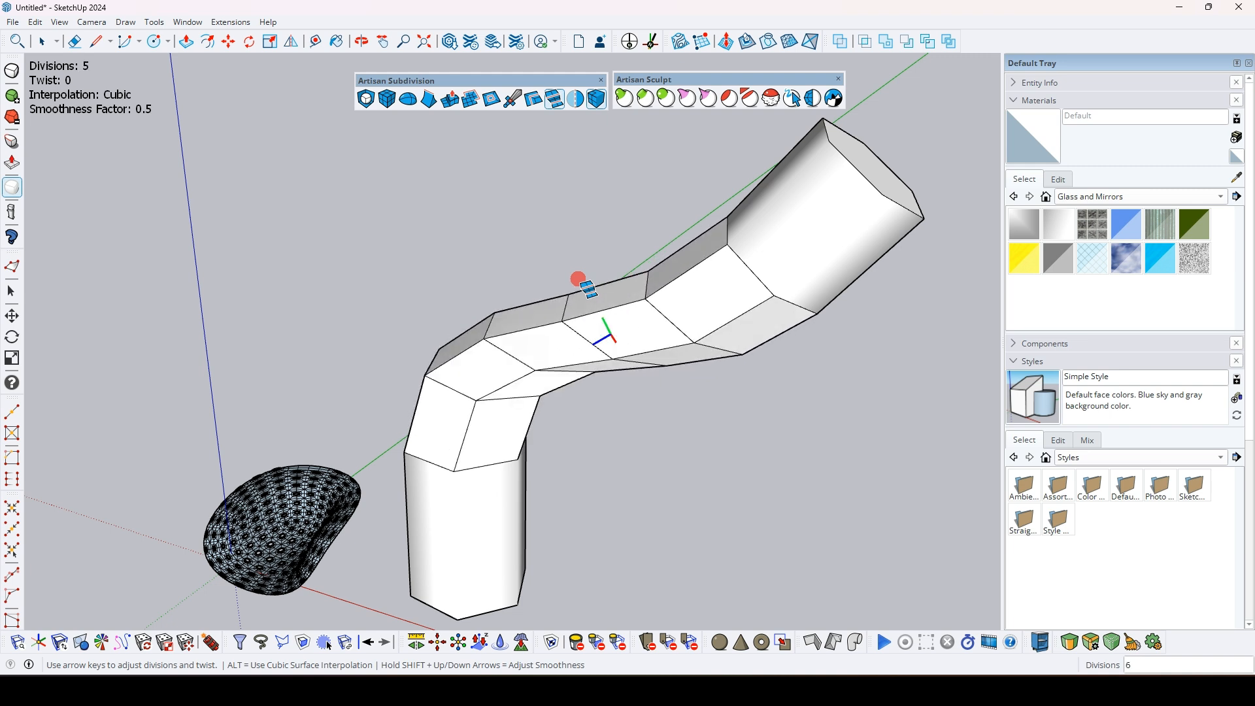
{"action": "key", "text": "Up"}
{"action": "key", "text": "Up"}
{"action": "key", "text": "Up"}
{"action": "key", "text": "Up"}
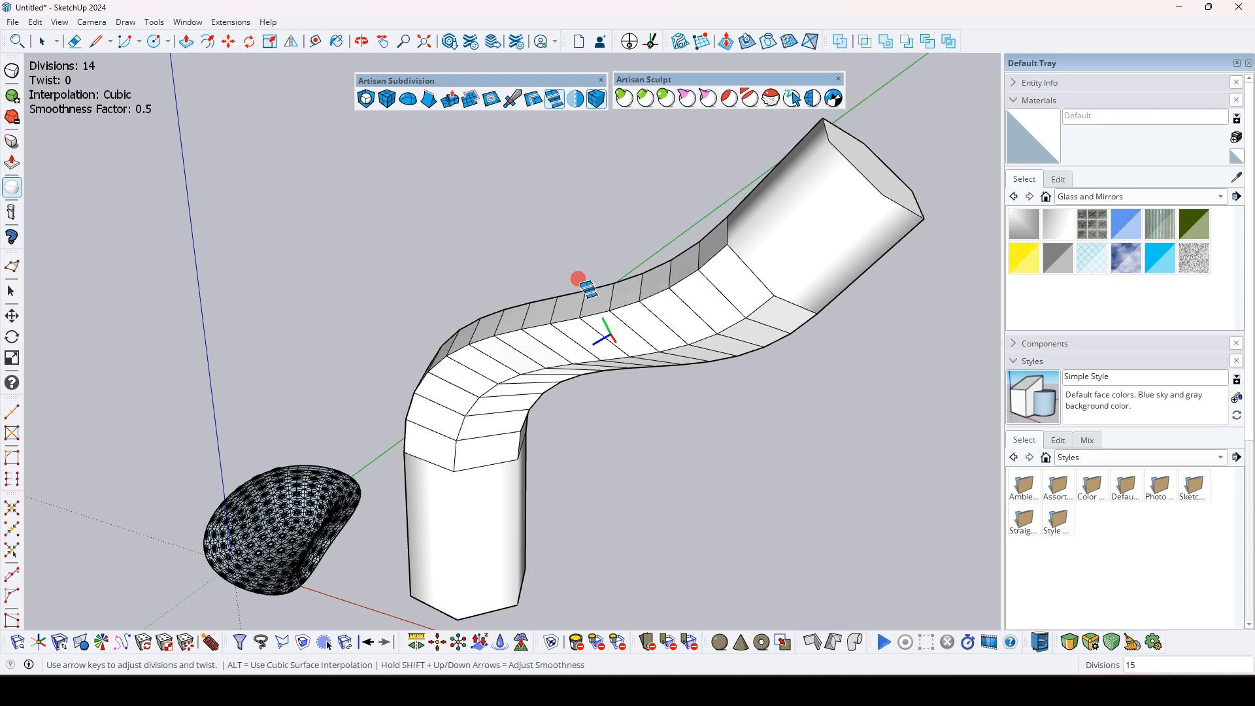
{"action": "middle_click_drag", "start_coordinate": [580, 320], "coordinate": [497, 305]}
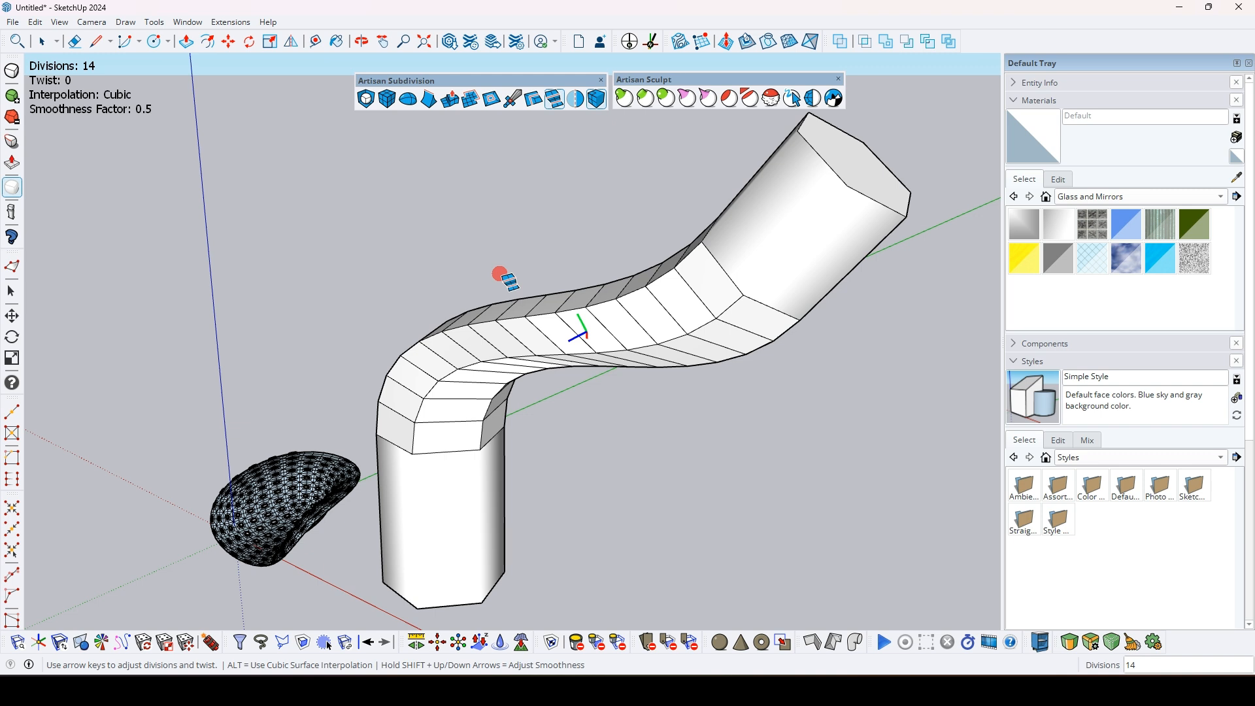
Step: Step the bridge's twist back and forth, setting it to 5, and finish the bridge
{"action": "key", "text": "Left"}
{"action": "key", "text": "Right"}
{"action": "middle_click_drag", "start_coordinate": [533, 325], "coordinate": [341, 190]}
{"action": "key", "text": "Left"}
{"action": "key", "text": "Right"}
{"action": "key", "text": "Left"}
{"action": "key", "text": "Right"}
{"action": "key", "text": "Left"}
{"action": "key", "text": "Right"}
{"action": "key", "text": "Left"}
{"action": "key", "text": "Right"}
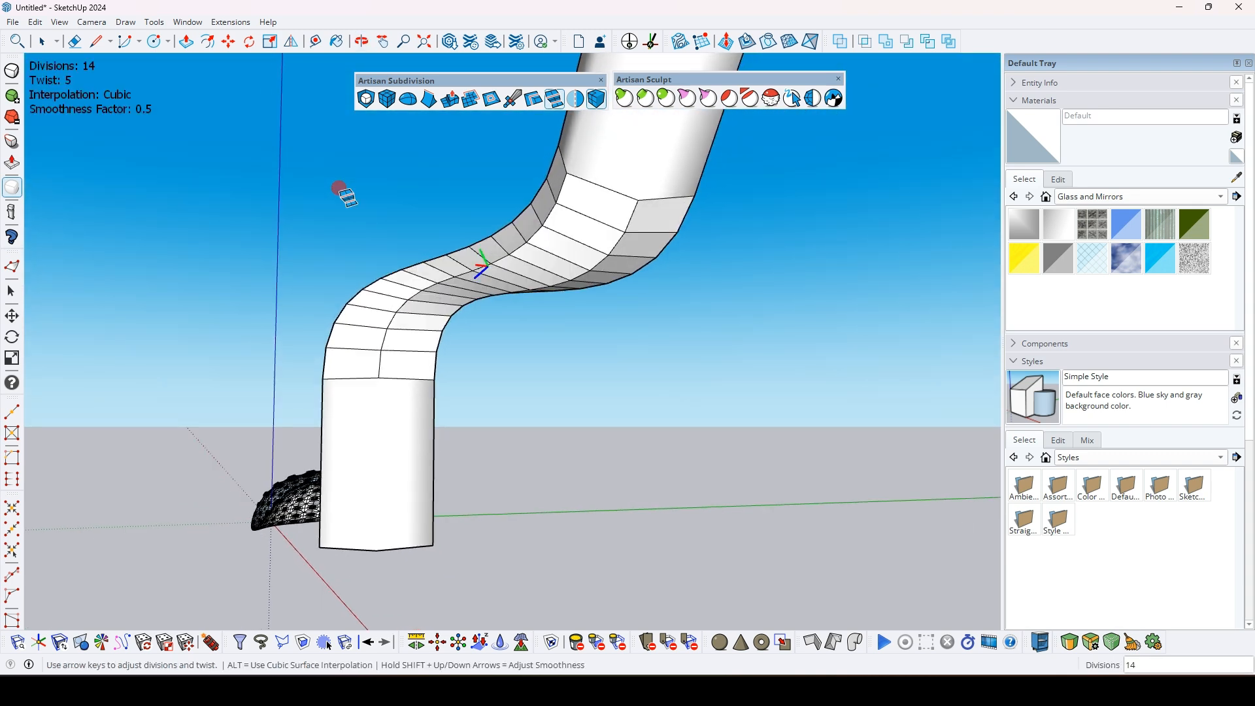
{"action": "middle_click_drag", "start_coordinate": [341, 191], "coordinate": [551, 107]}
{"action": "key", "text": "space"}
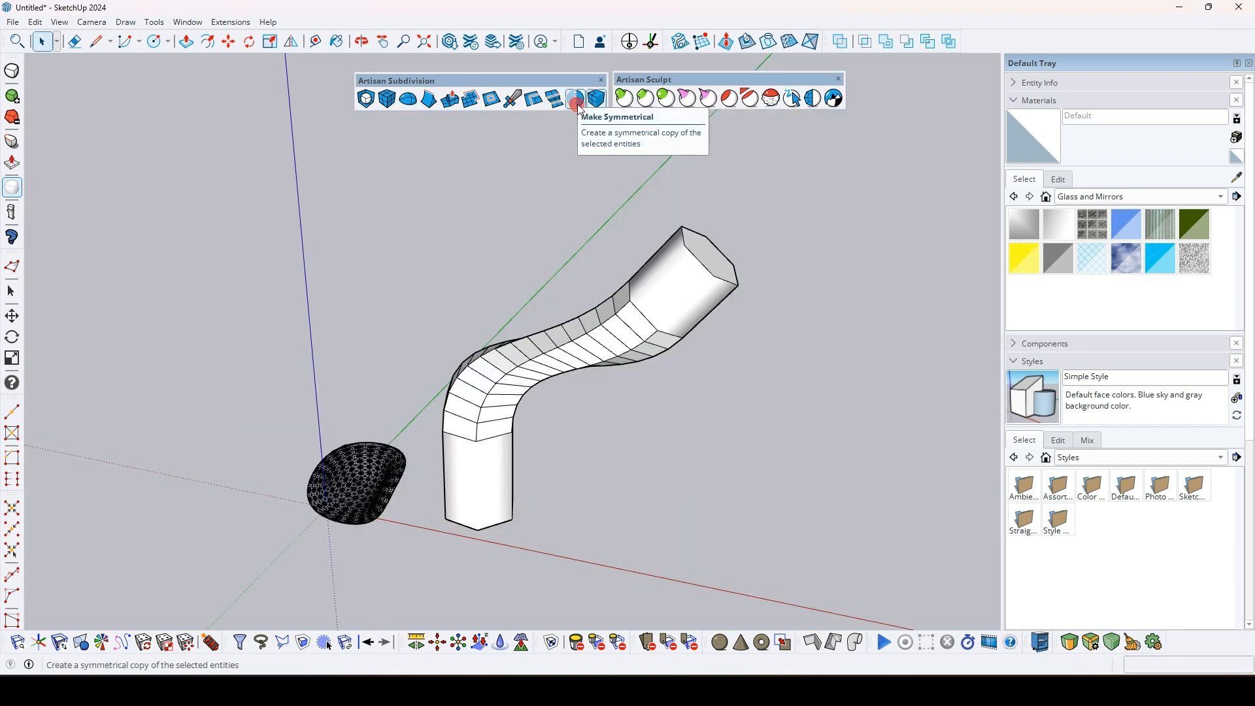
Step: Try to make a symmetrical copy of the whole bent tube about a plane at the tilted prism's free end
{"action": "left_click", "coordinate": [578, 103]}
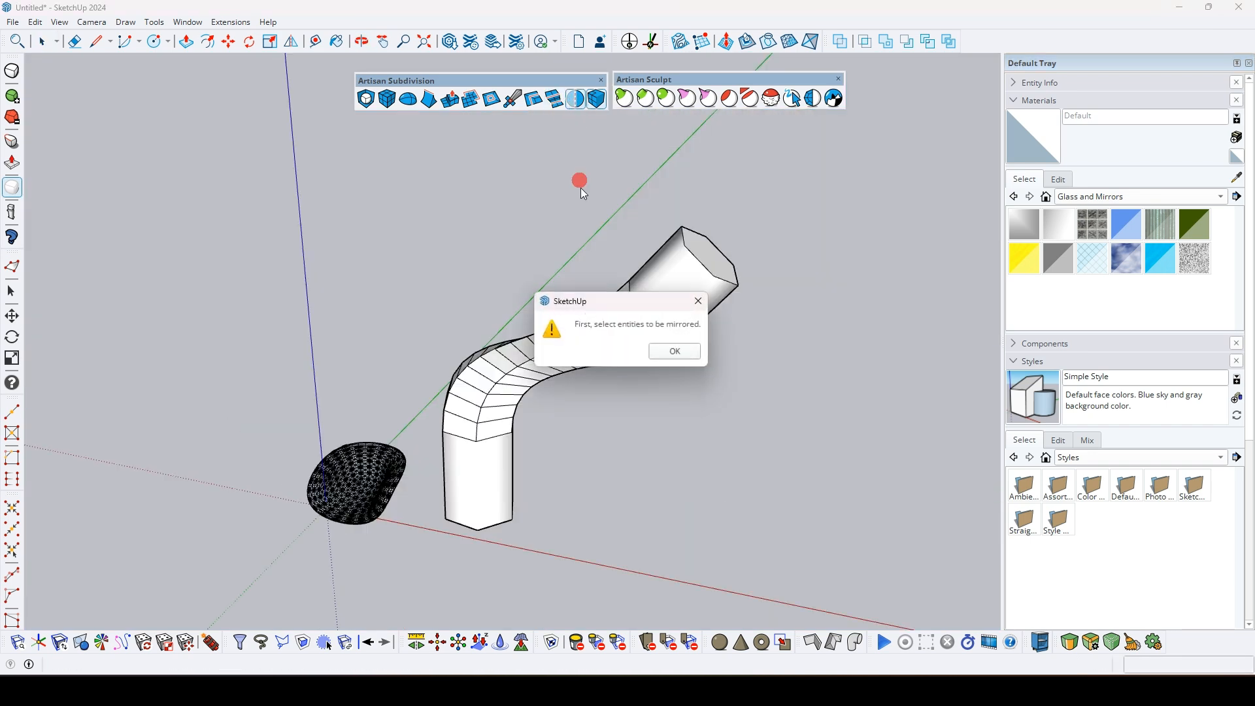
{"action": "left_click", "coordinate": [657, 353]}
{"action": "triple_click", "coordinate": [621, 337]}
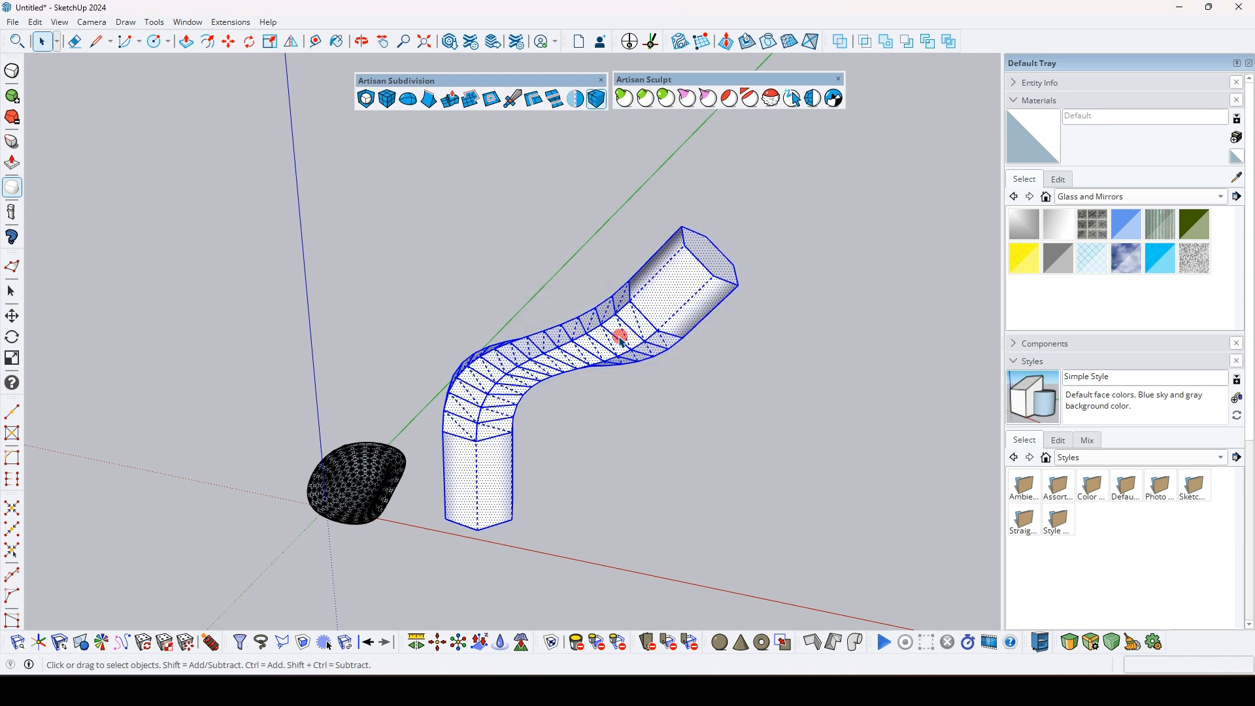
{"action": "left_click", "coordinate": [576, 100]}
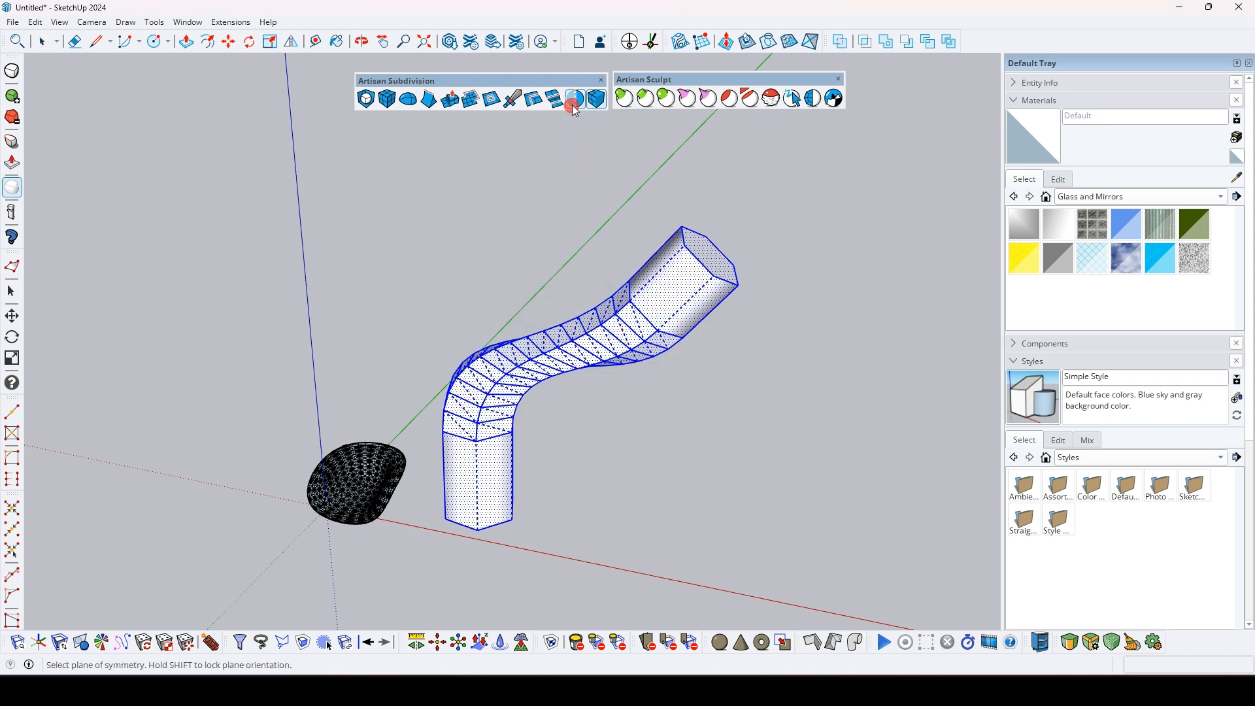
{"action": "left_click", "coordinate": [717, 261]}
{"action": "middle_click_drag", "start_coordinate": [718, 262], "coordinate": [587, 327]}
{"action": "left_click", "coordinate": [589, 382]}
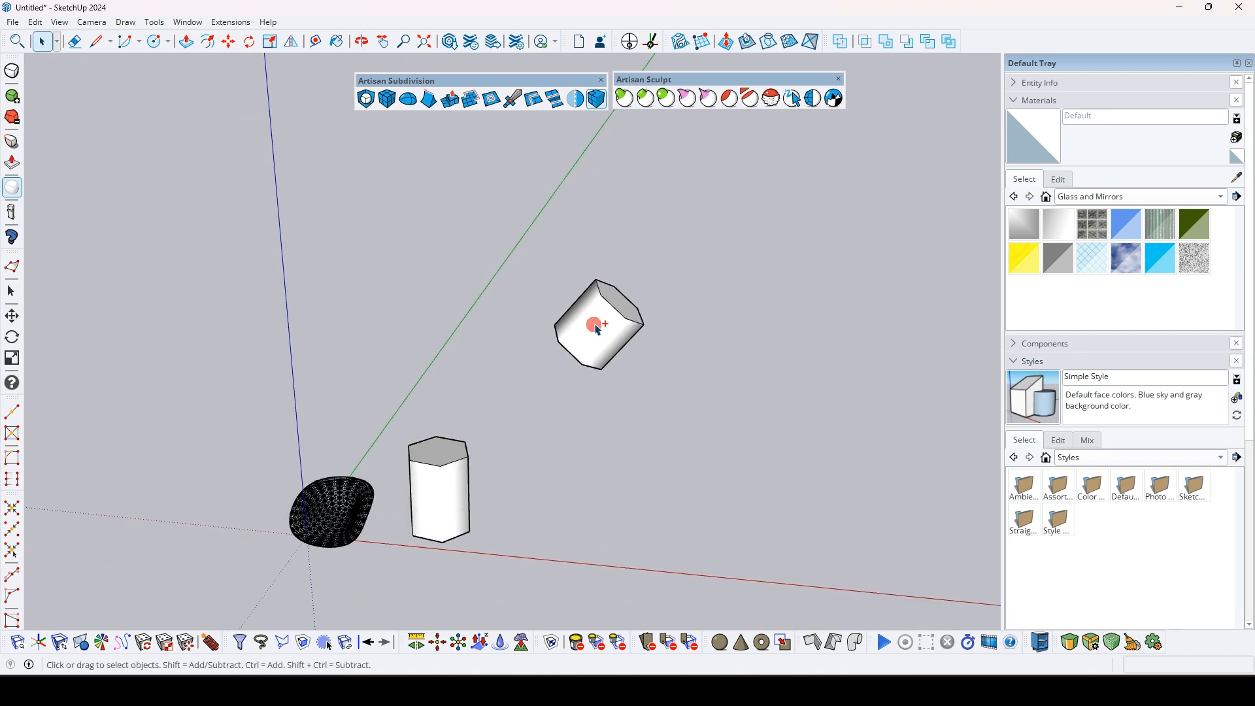
Step: Reselect the whole bent tube and try to mirror it about a plane at the corner of its tilted end
{"action": "left_click", "coordinate": [595, 325]}
{"action": "triple_click", "coordinate": [590, 329]}
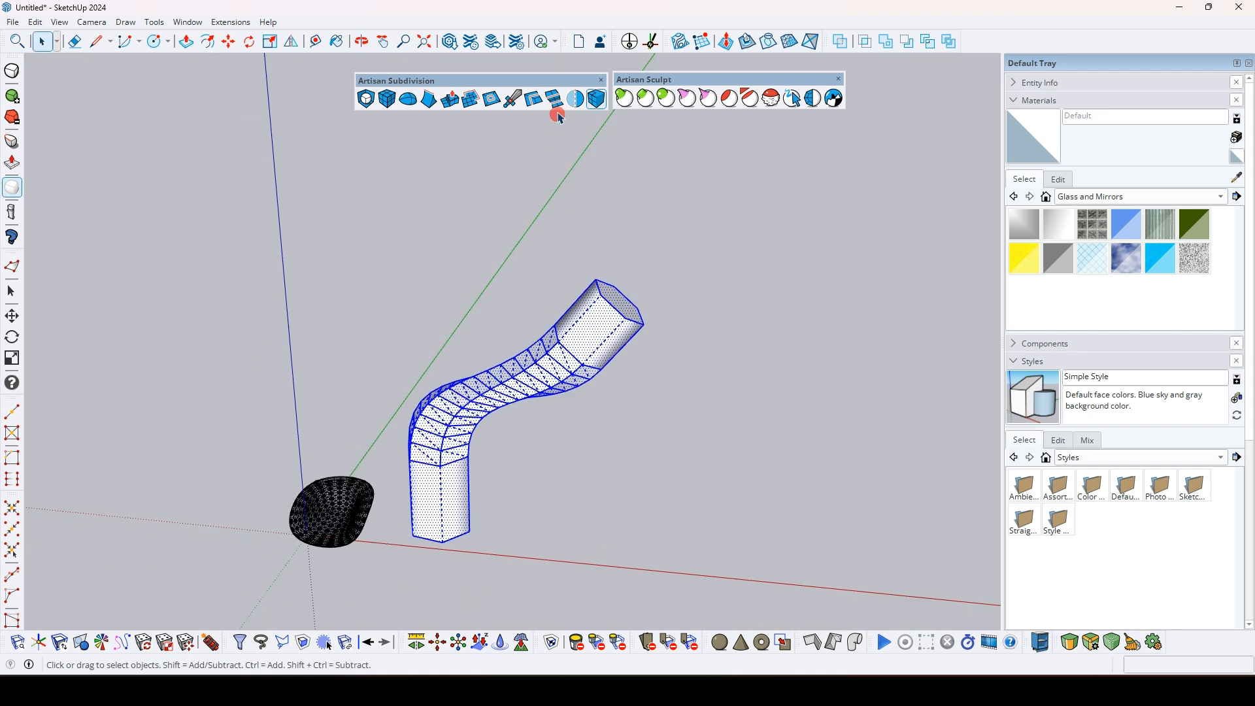
{"action": "left_click", "coordinate": [575, 98]}
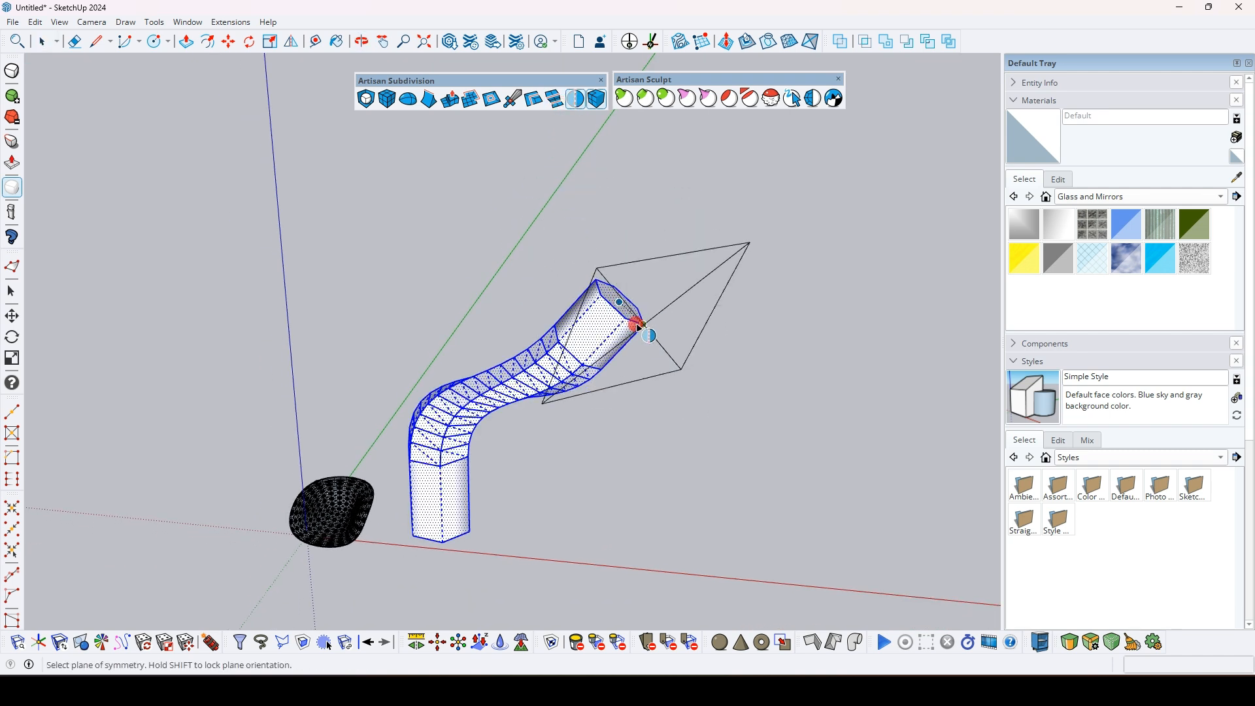
{"action": "left_click", "coordinate": [639, 327]}
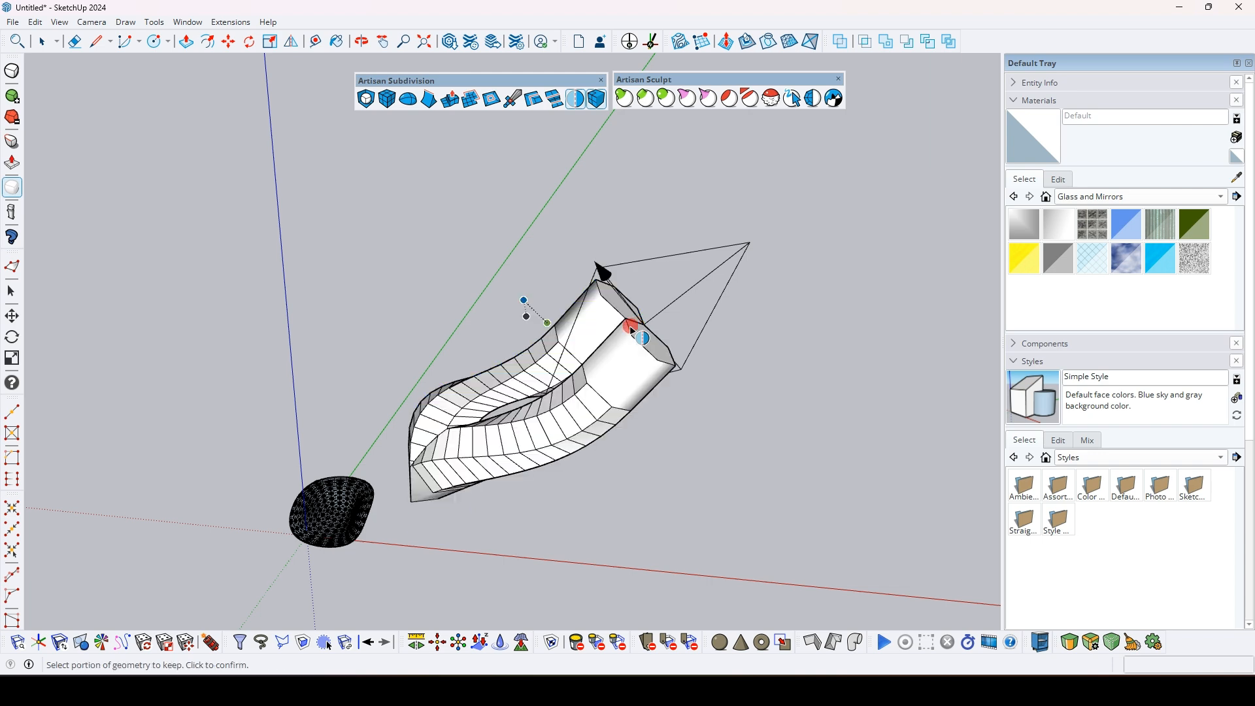
{"action": "left_click", "coordinate": [632, 331]}
Step: Make a symmetrical copy of the whole bent tube across the end face of its tilted prism
{"action": "triple_click", "coordinate": [620, 332]}
{"action": "middle_click_drag", "start_coordinate": [621, 330], "coordinate": [553, 129], "text": "shift"}
{"action": "left_click", "coordinate": [572, 104]}
{"action": "middle_click_drag", "start_coordinate": [647, 294], "coordinate": [336, 266]}
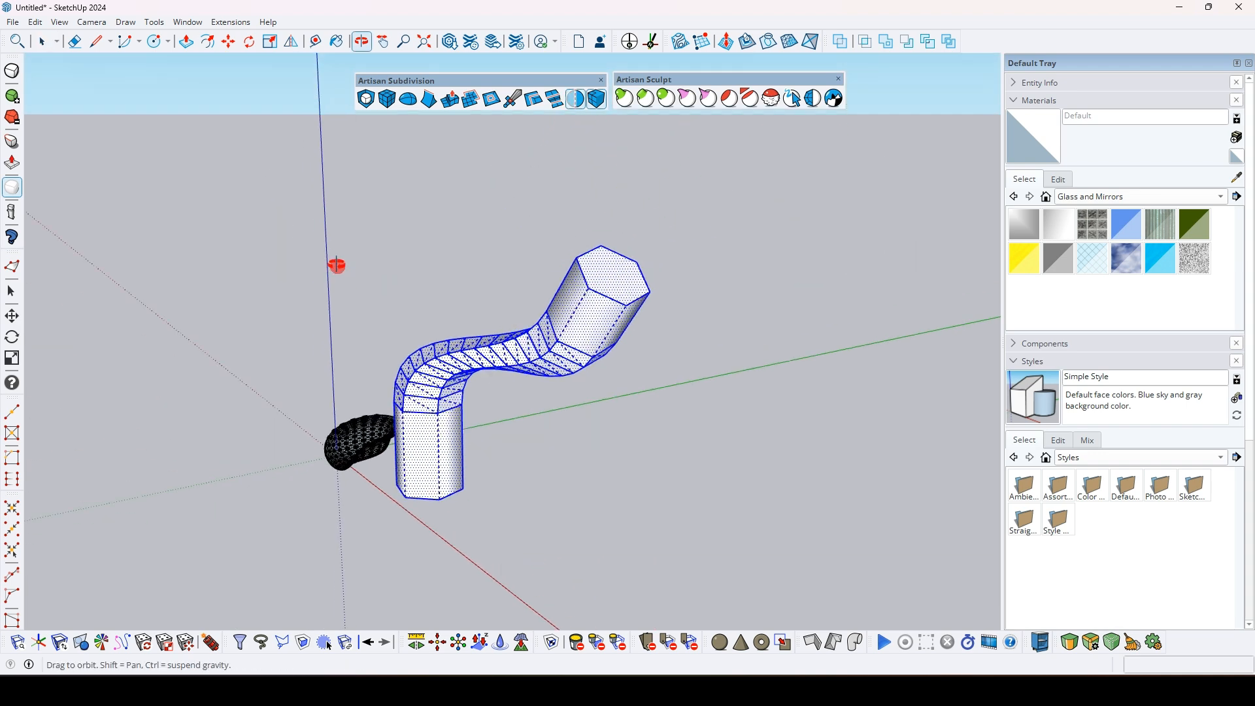
{"action": "left_click", "coordinate": [627, 308]}
{"action": "middle_click_drag", "start_coordinate": [571, 325], "coordinate": [591, 347]}
{"action": "left_click", "coordinate": [608, 380]}
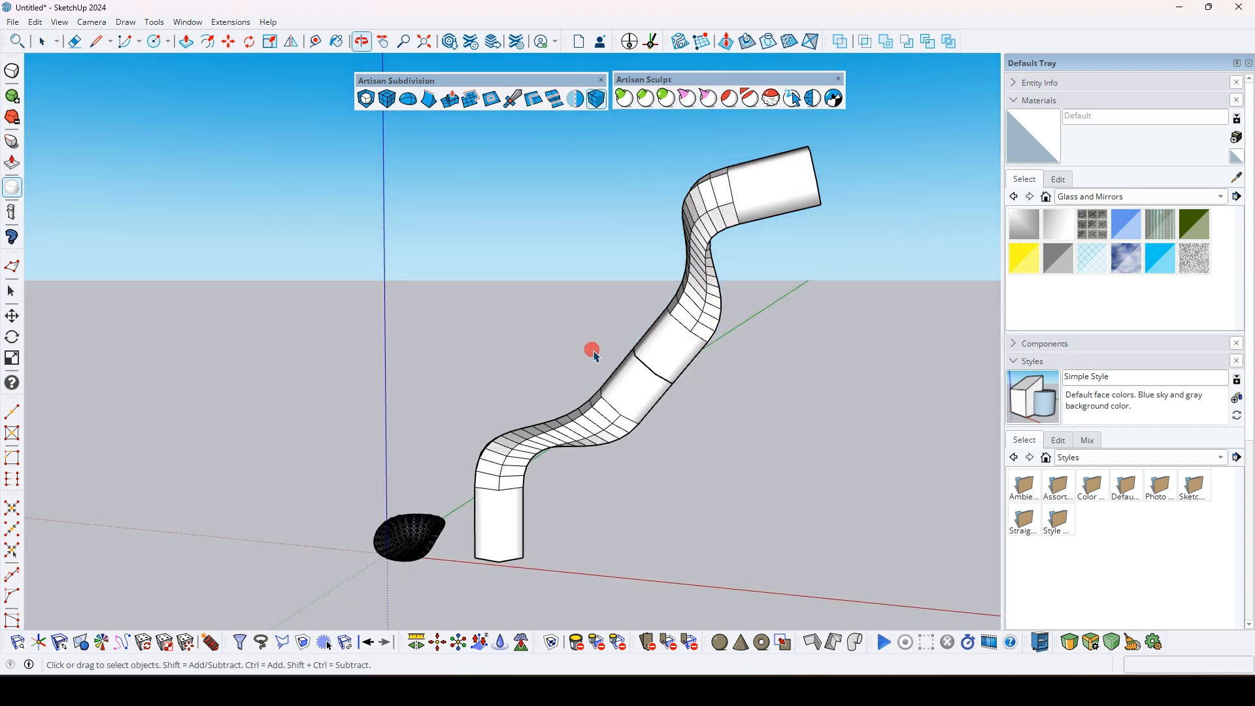
Step: Toggle the display of quad and polygon edges off and on several times on the perforated bowl, leaving them displayed
{"action": "left_click", "coordinate": [591, 100]}
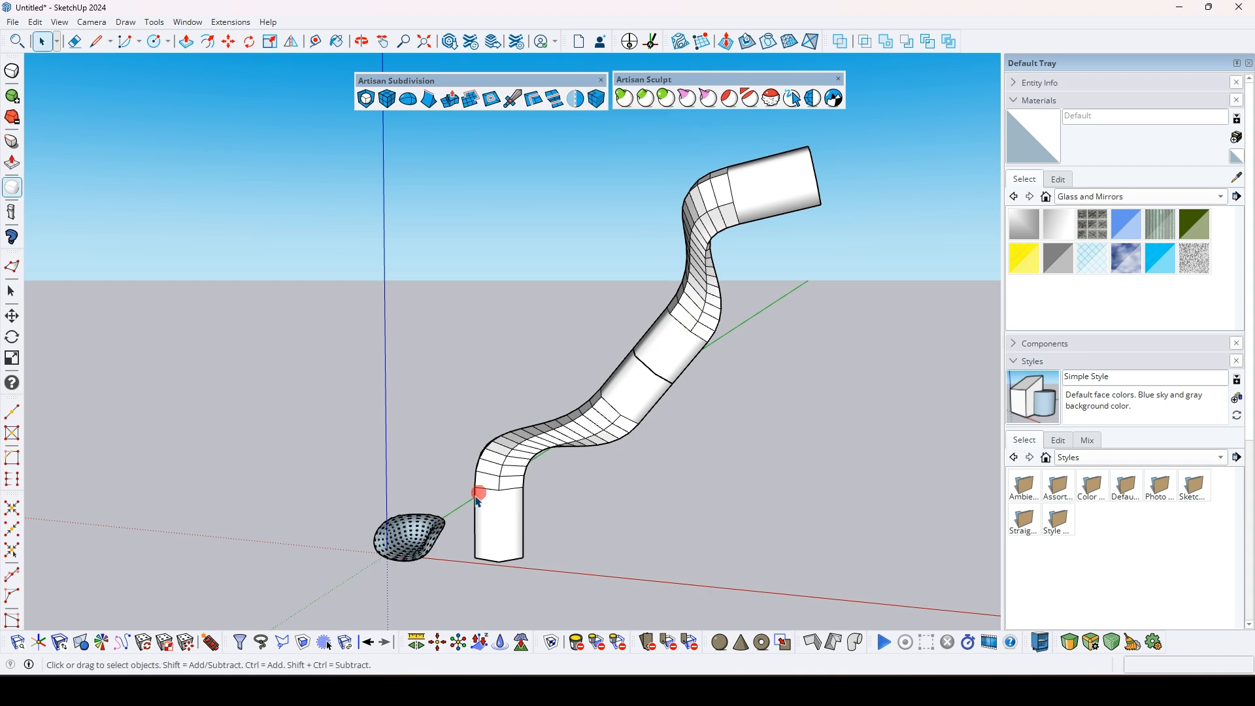
{"action": "scroll", "coordinate": [359, 583], "scroll_direction": "up", "scroll_amount": 10}
{"action": "middle_click_drag", "start_coordinate": [373, 521], "coordinate": [599, 213]}
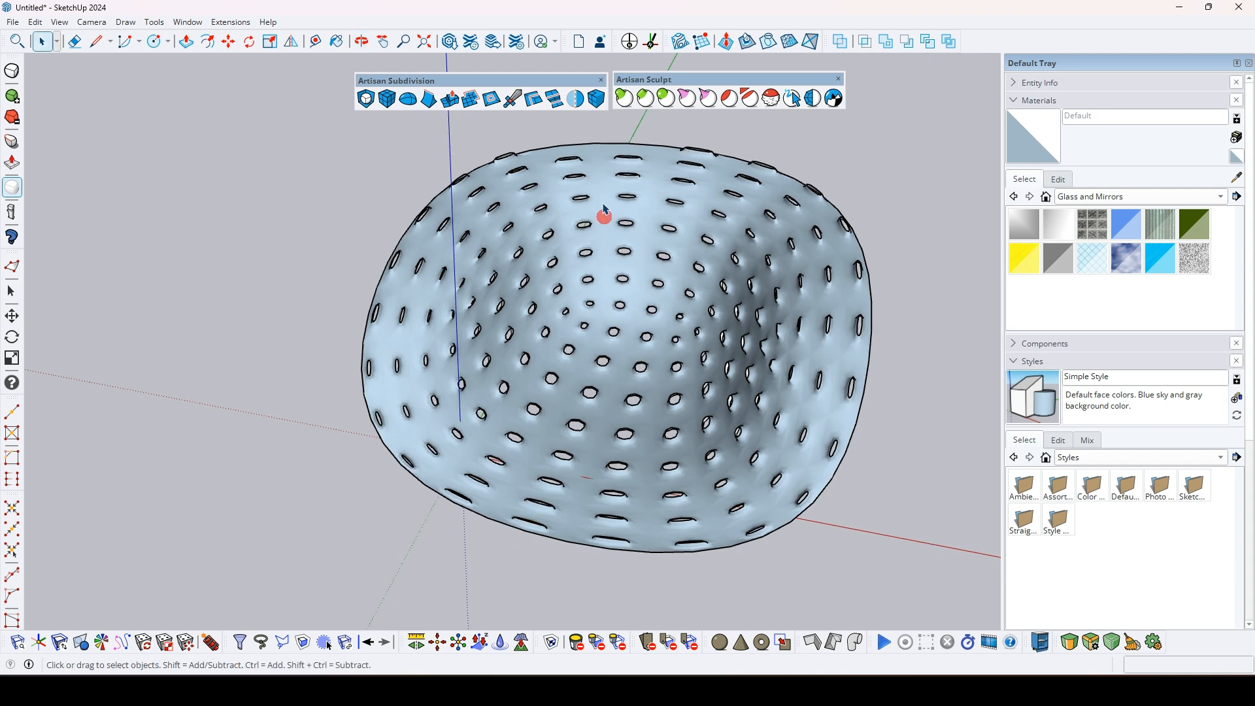
{"action": "left_click", "coordinate": [595, 101]}
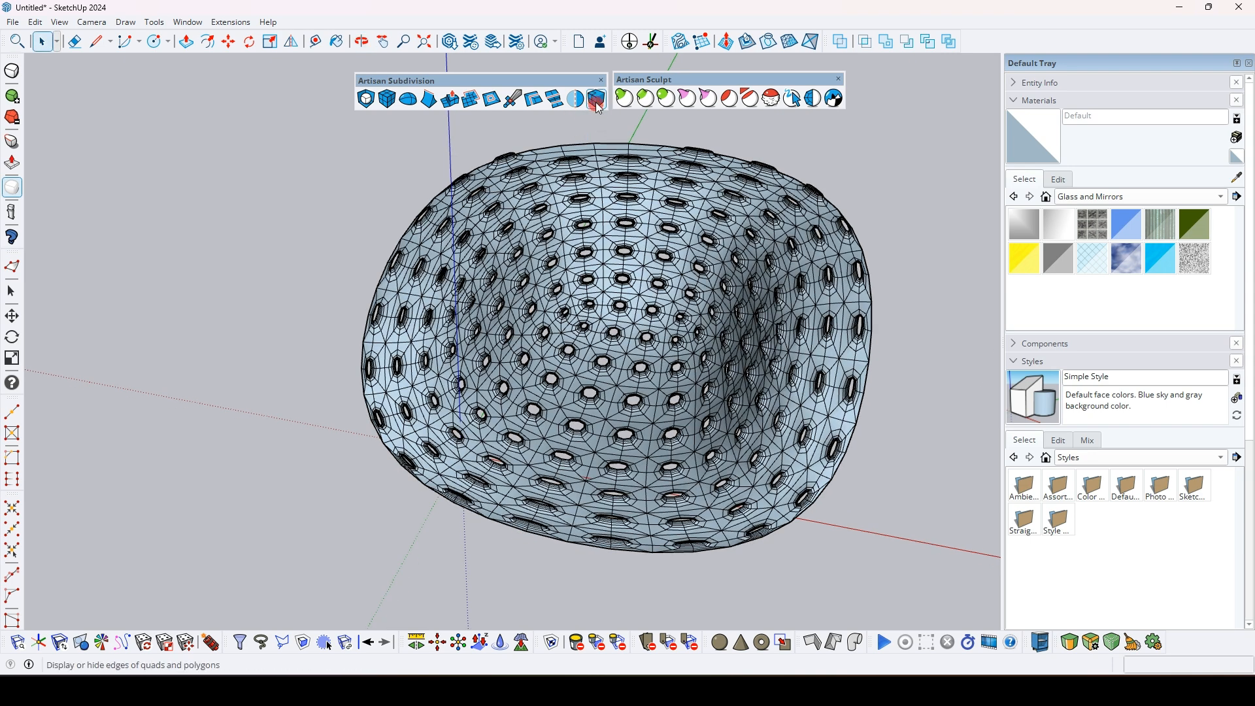
{"action": "left_click", "coordinate": [596, 103]}
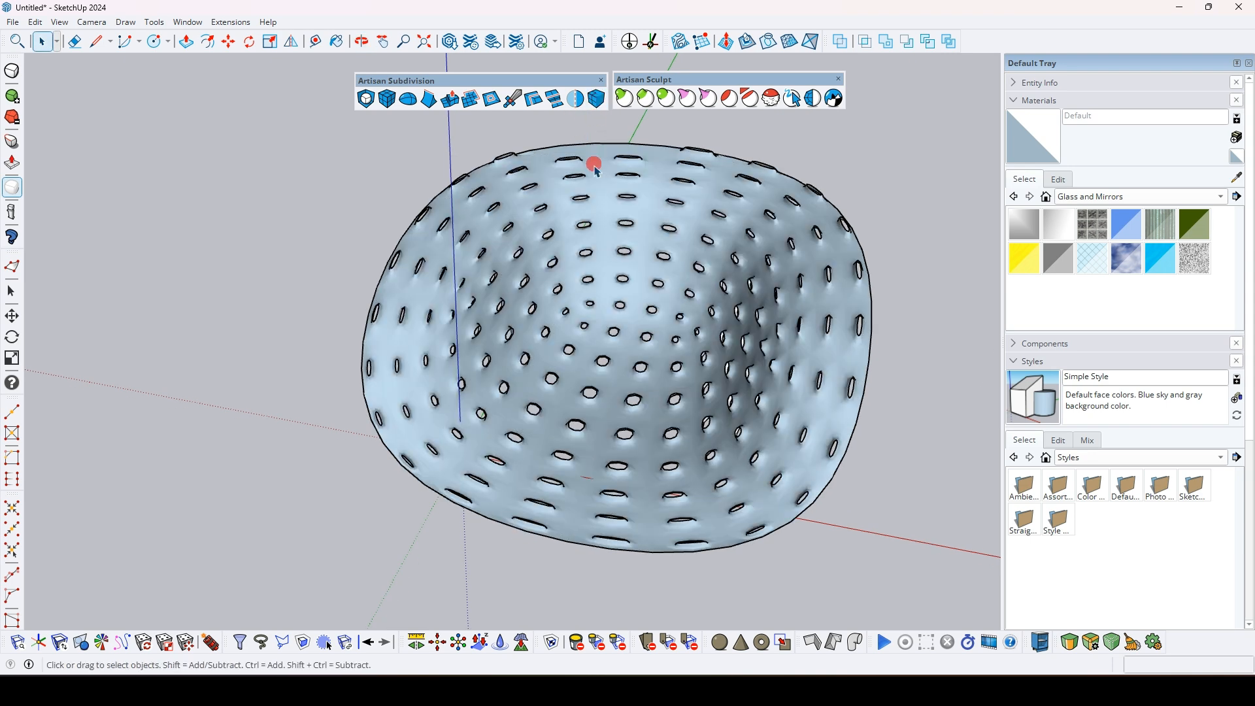
{"action": "left_click", "coordinate": [597, 101]}
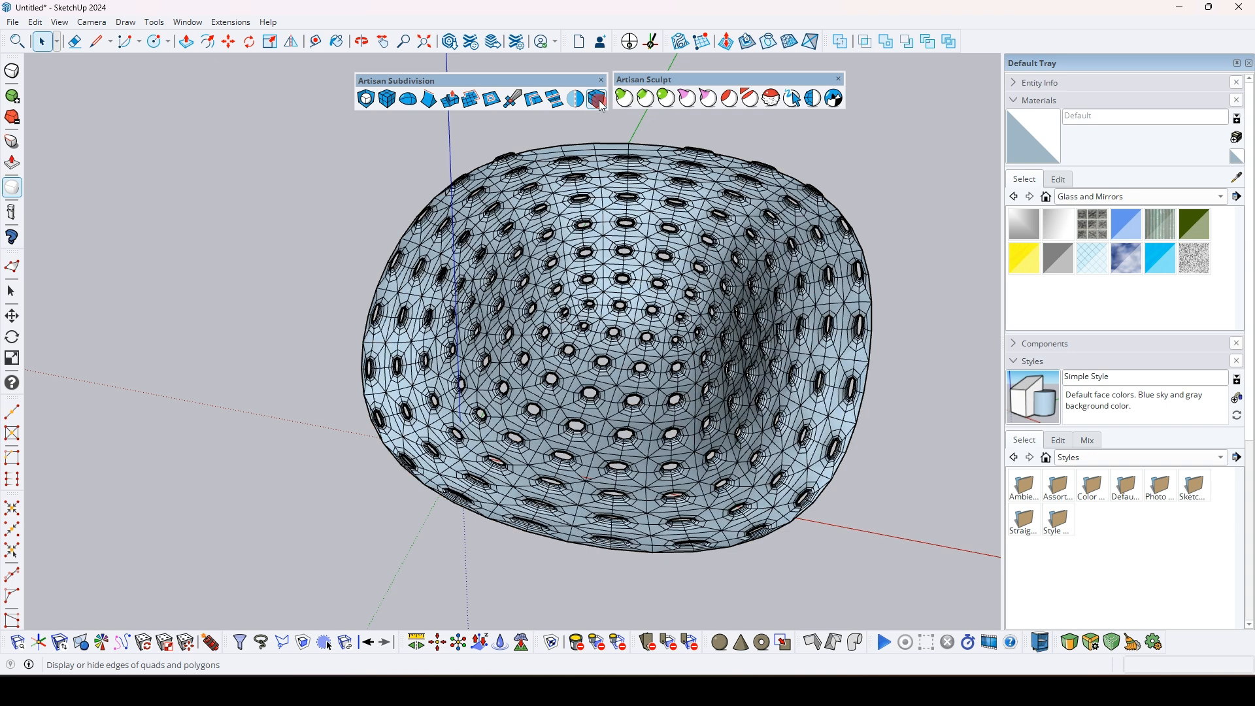
{"action": "left_click", "coordinate": [599, 102]}
{"action": "left_click", "coordinate": [598, 103]}
{"action": "left_click", "coordinate": [599, 102]}
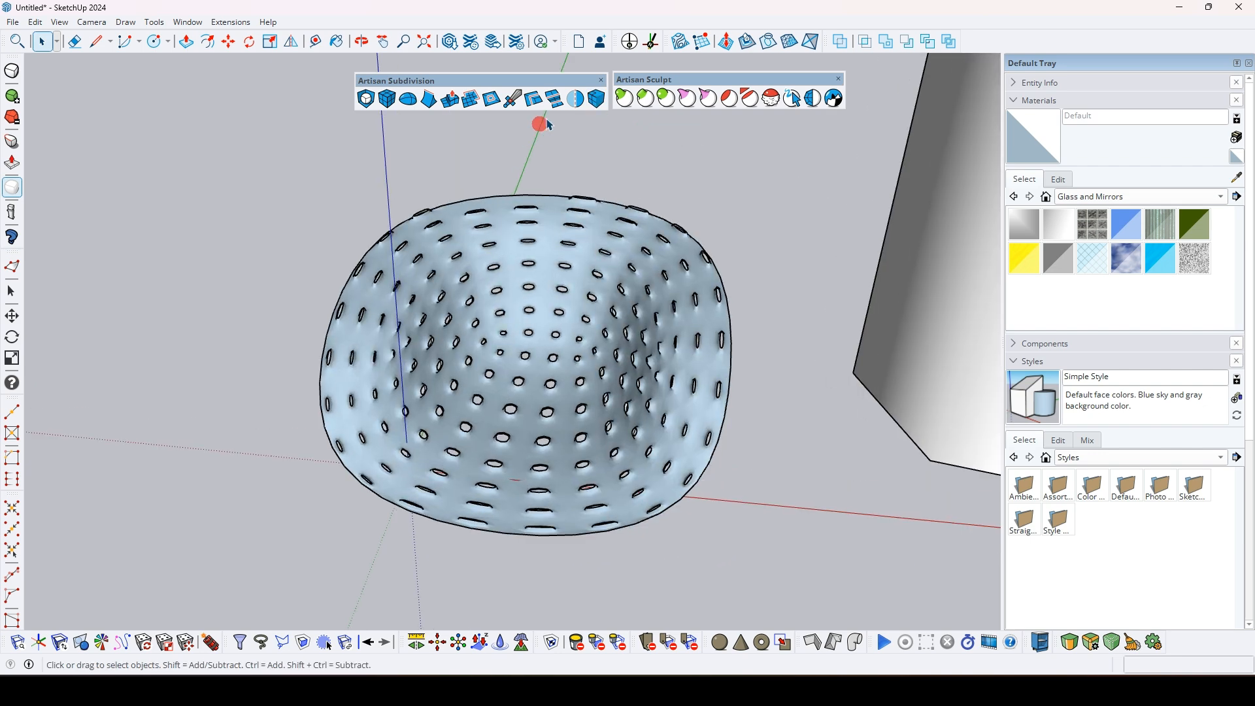
{"action": "left_click", "coordinate": [599, 102]}
{"action": "scroll", "coordinate": [480, 289], "scroll_direction": "up", "scroll_amount": 3}
{"action": "middle_click_drag", "start_coordinate": [481, 289], "coordinate": [505, 269]}
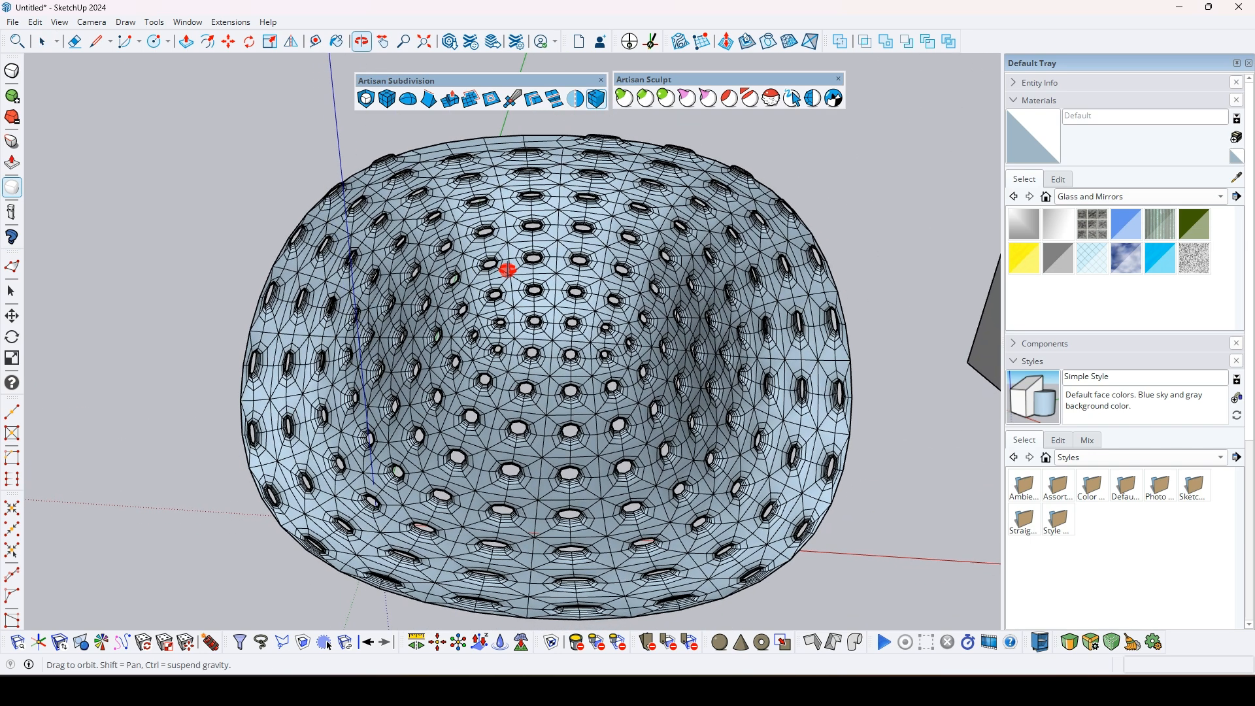
Step: Move the Artisan Subdivision and Artisan Sculpt toolbars clear of the bowl
{"action": "left_click_drag", "start_coordinate": [540, 81], "coordinate": [287, 76]}
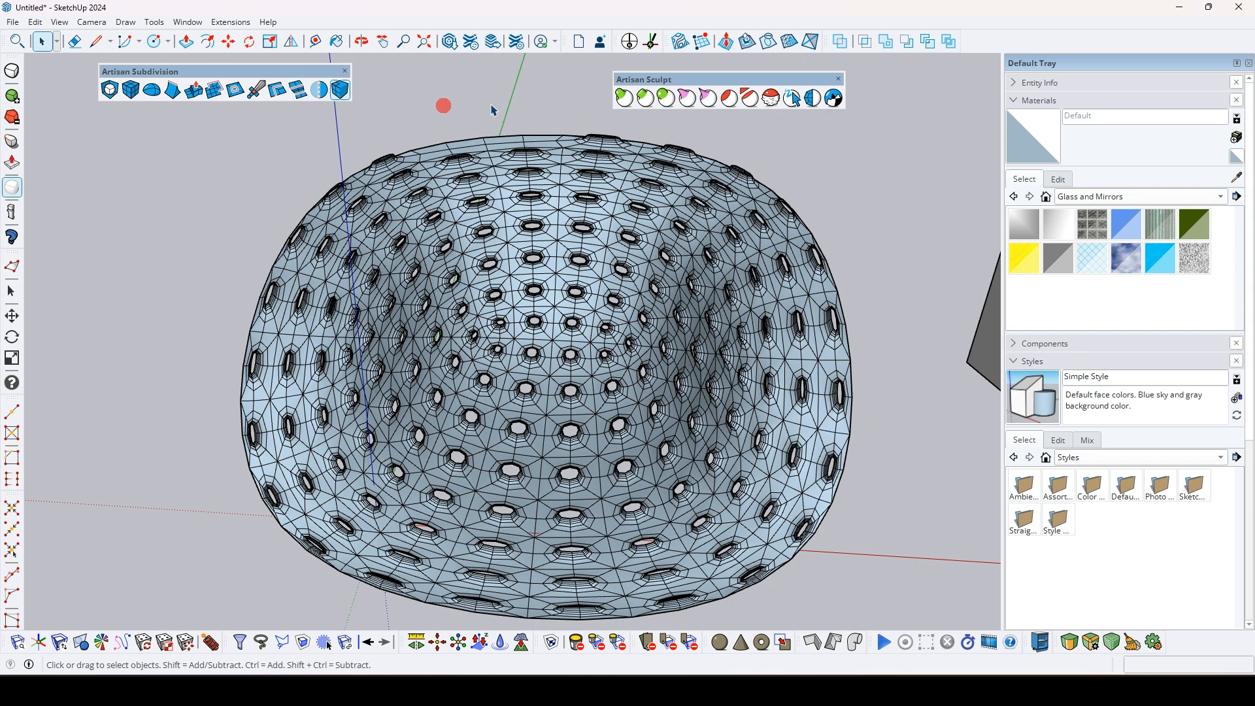
{"action": "left_click_drag", "start_coordinate": [653, 79], "coordinate": [481, 70]}
{"action": "middle_click_drag", "start_coordinate": [554, 222], "coordinate": [550, 89]}
{"action": "middle_click_drag", "start_coordinate": [474, 121], "coordinate": [487, 202]}
Step: Configure the Sculpt brush with a 177 px radius, 22% strength and 33% detail size
{"action": "left_click", "coordinate": [446, 89]}
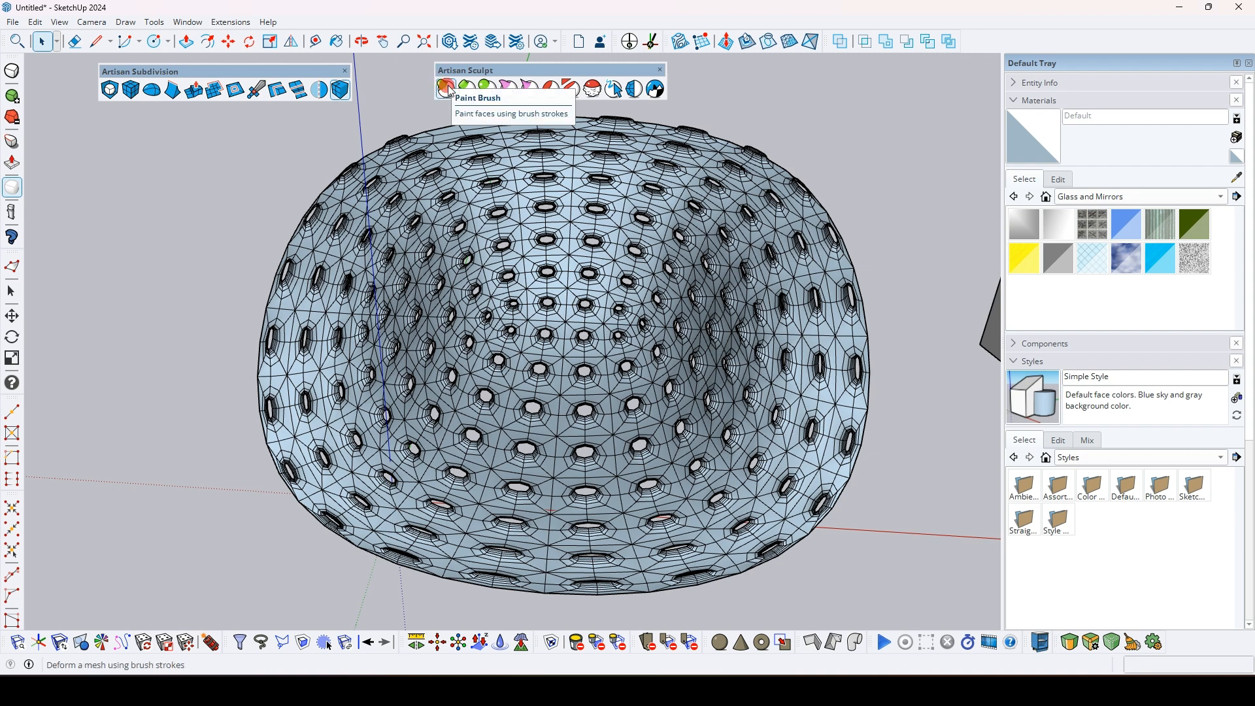
{"action": "mouse_move", "coordinate": [471, 130]}
{"action": "middle_mouse_down"}
{"action": "mouse_move", "coordinate": [479, 190]}
{"action": "mouse_move", "coordinate": [479, 140]}
{"action": "middle_mouse_up"}
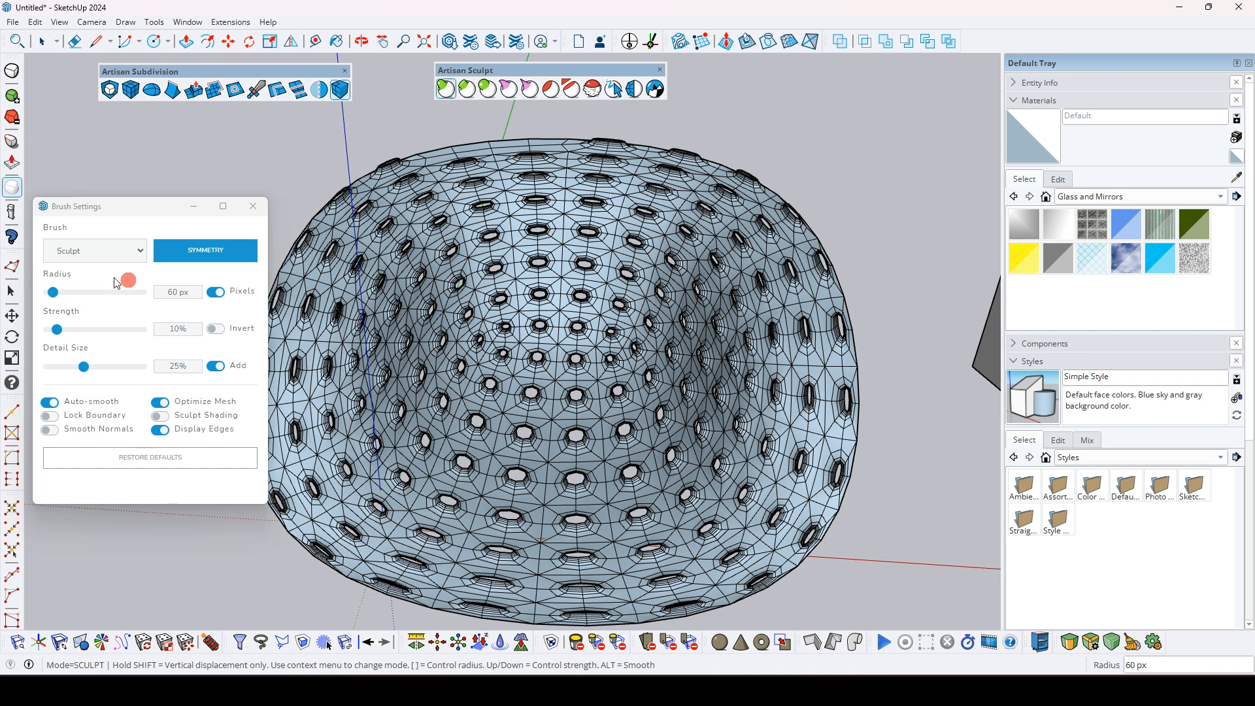
{"action": "mouse_move", "coordinate": [160, 198]}
{"action": "left_mouse_down"}
{"action": "mouse_move", "coordinate": [159, 176]}
{"action": "mouse_move", "coordinate": [224, 151]}
{"action": "left_mouse_up"}
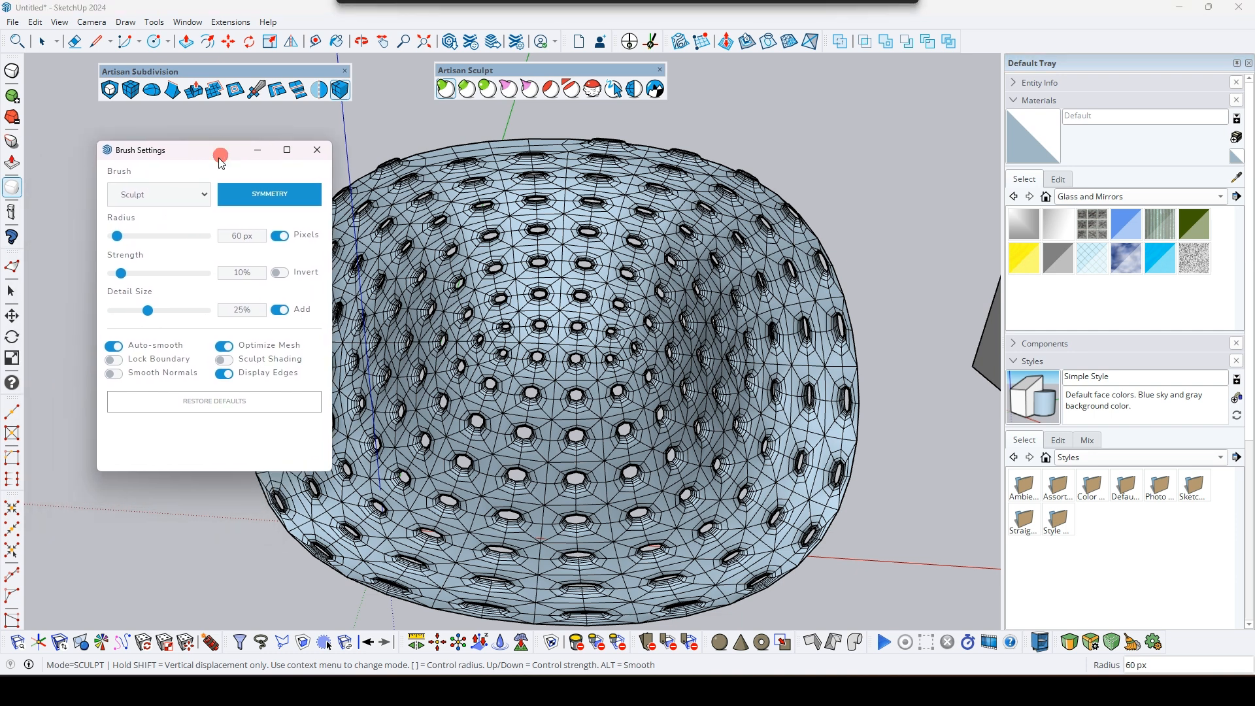
{"action": "left_click_drag", "start_coordinate": [117, 241], "coordinate": [152, 277]}
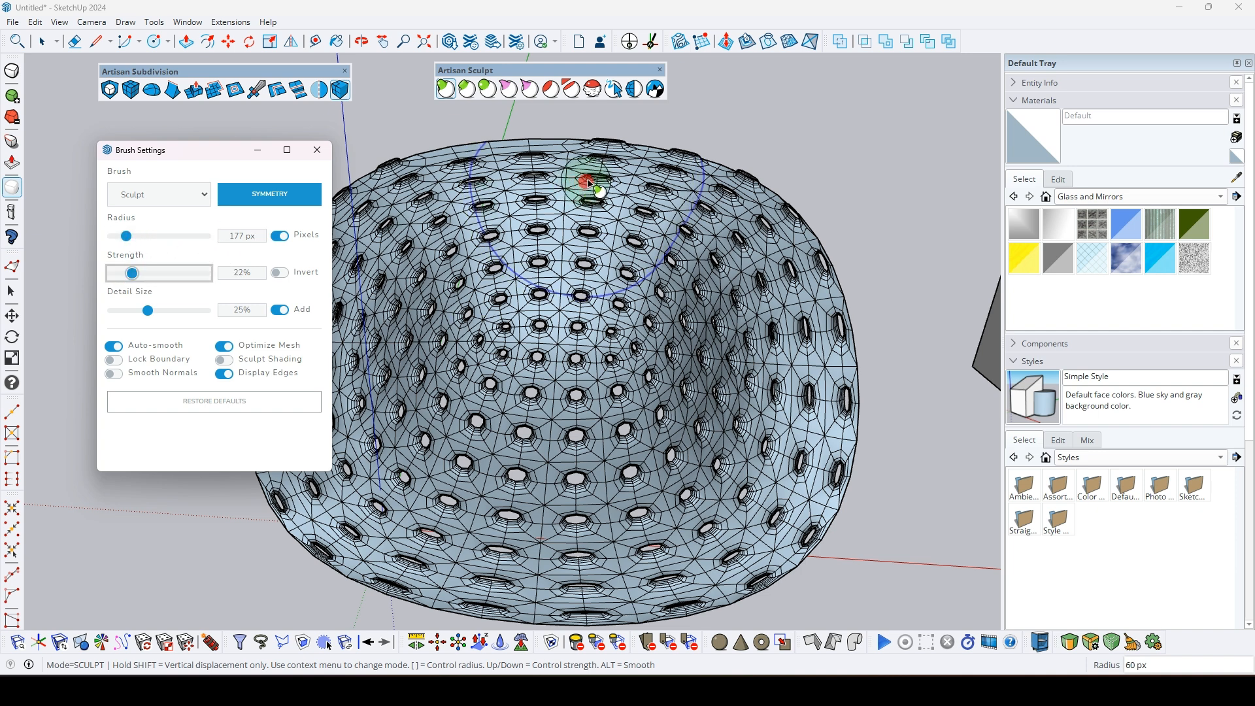
{"action": "left_click_drag", "start_coordinate": [161, 319], "coordinate": [166, 314]}
Step: Deform the bowl's far rim with several Sculpt brush strokes
{"action": "mouse_move", "coordinate": [601, 166]}
{"action": "left_mouse_down"}
{"action": "mouse_move", "coordinate": [608, 144]}
{"action": "mouse_move", "coordinate": [599, 184]}
{"action": "left_mouse_up"}
{"action": "mouse_move", "coordinate": [468, 169]}
{"action": "left_mouse_down"}
{"action": "mouse_move", "coordinate": [470, 187]}
{"action": "mouse_move", "coordinate": [557, 191]}
{"action": "mouse_move", "coordinate": [680, 169]}
{"action": "mouse_move", "coordinate": [681, 190]}
{"action": "mouse_move", "coordinate": [406, 179]}
{"action": "mouse_move", "coordinate": [415, 196]}
{"action": "mouse_move", "coordinate": [551, 156]}
{"action": "left_mouse_up"}
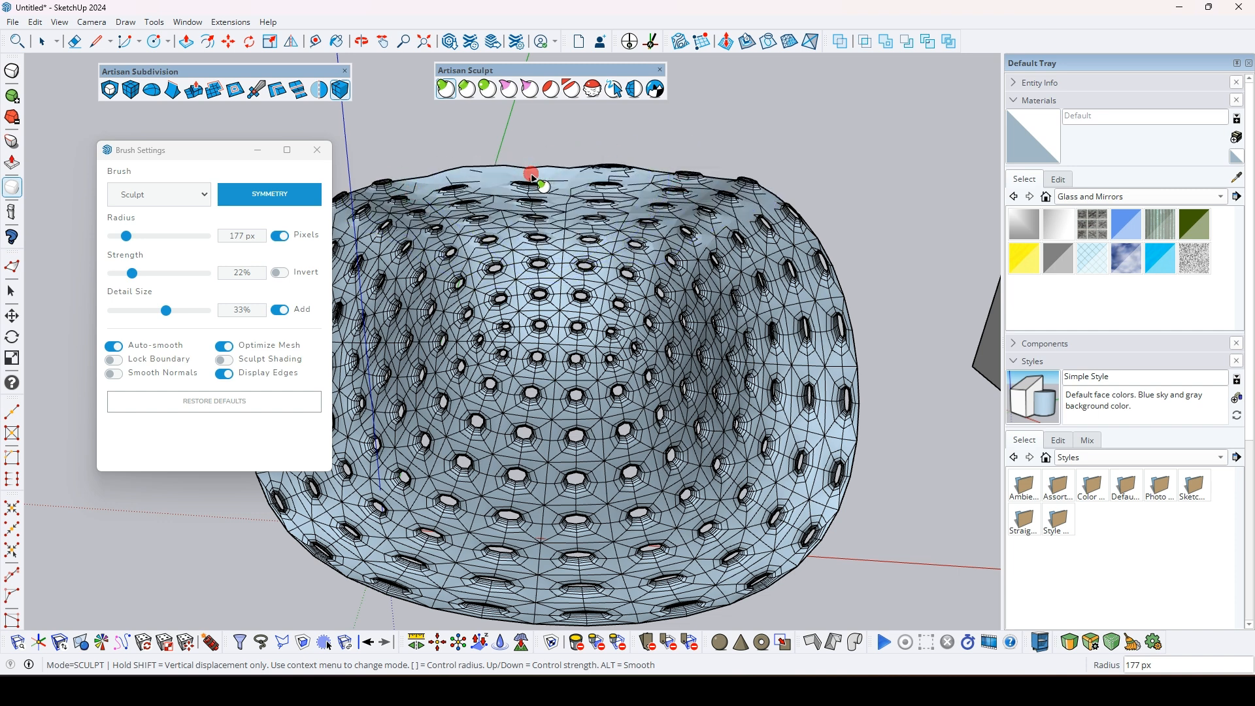
{"action": "mouse_move", "coordinate": [634, 176]}
{"action": "middle_mouse_down"}
{"action": "mouse_move", "coordinate": [639, 323]}
{"action": "mouse_move", "coordinate": [617, 280]}
{"action": "mouse_move", "coordinate": [551, 239]}
{"action": "middle_mouse_up"}
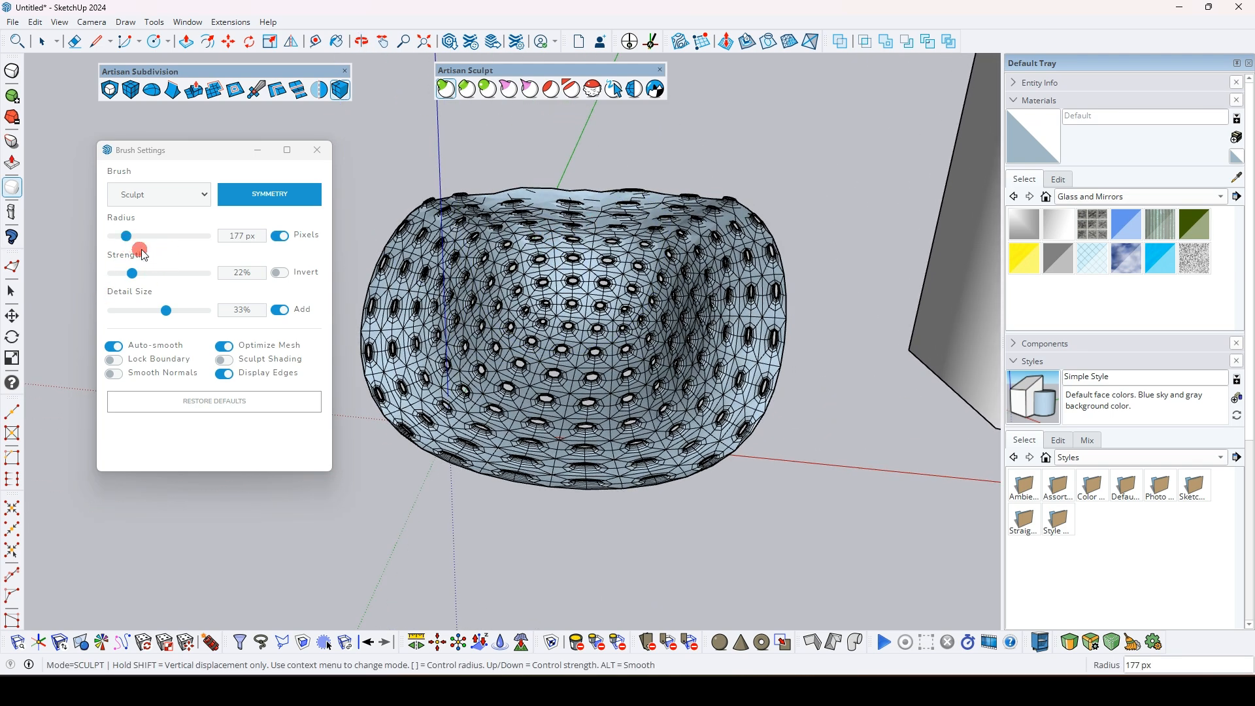
Step: Build up the middle of the bowl's far wall and rim with Clay brush strokes
{"action": "left_click", "coordinate": [468, 89]}
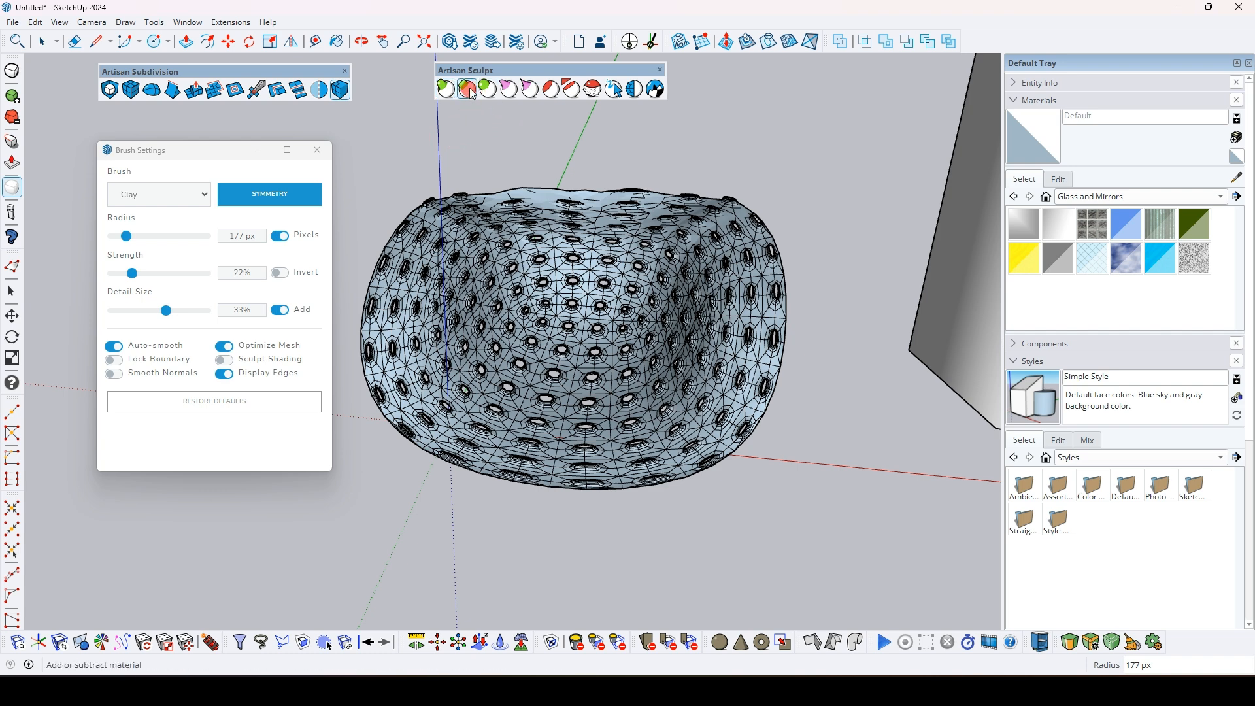
{"action": "mouse_move", "coordinate": [576, 196]}
{"action": "left_mouse_down"}
{"action": "mouse_move", "coordinate": [549, 191]}
{"action": "mouse_move", "coordinate": [547, 175]}
{"action": "mouse_move", "coordinate": [564, 202]}
{"action": "mouse_move", "coordinate": [579, 172]}
{"action": "left_mouse_up"}
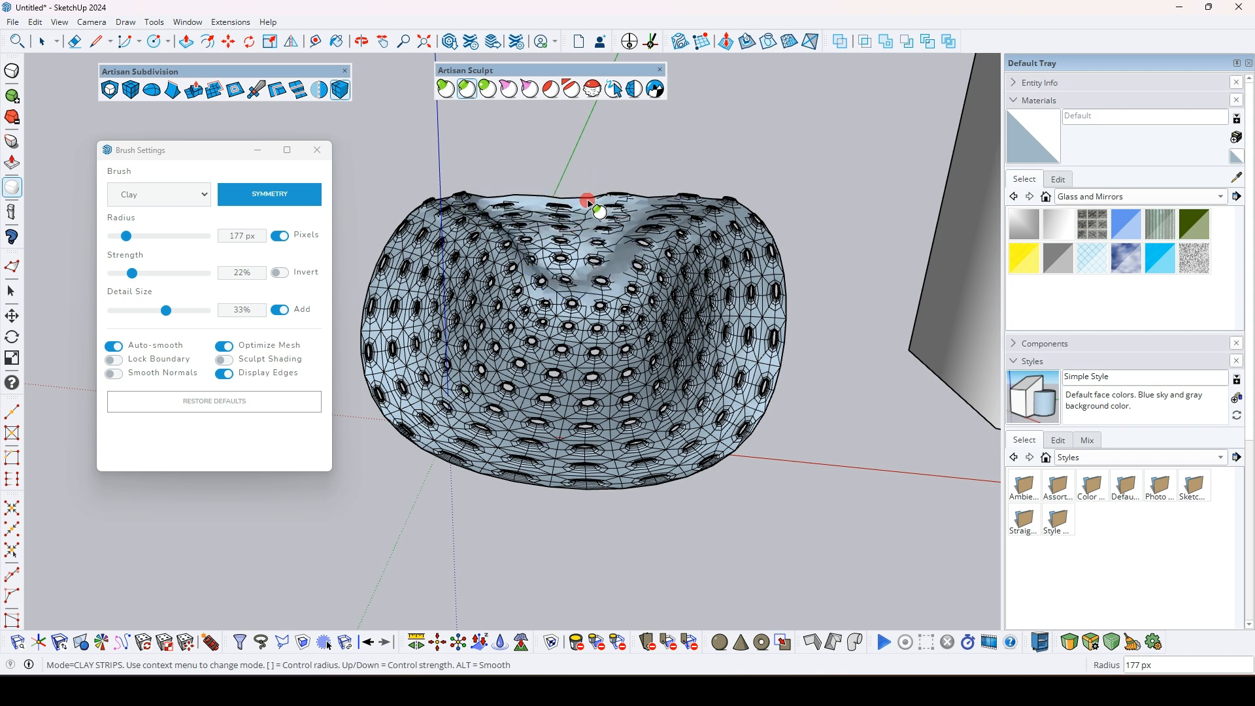
{"action": "mouse_move", "coordinate": [680, 233]}
{"action": "middle_mouse_down"}
{"action": "mouse_move", "coordinate": [531, 360]}
{"action": "mouse_move", "coordinate": [857, 274]}
{"action": "mouse_move", "coordinate": [507, 202]}
{"action": "mouse_move", "coordinate": [542, 268]}
{"action": "middle_mouse_up"}
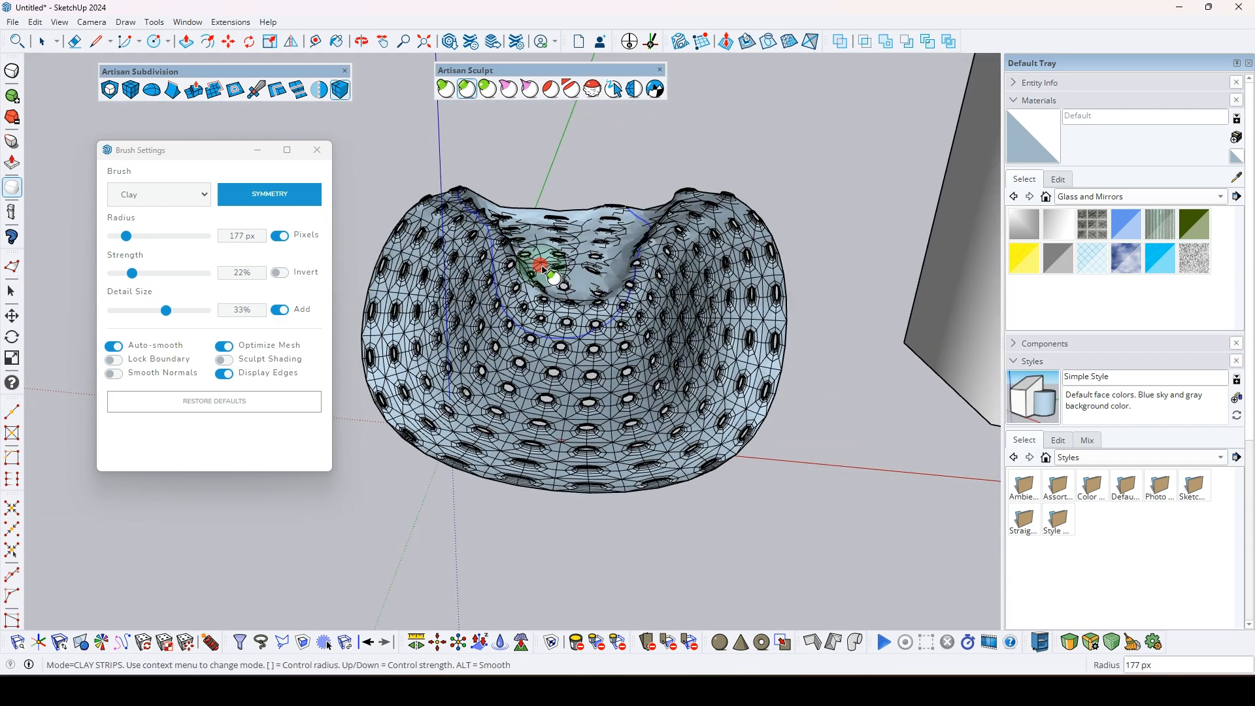
Step: Undo all the Clay and Sculpt strokes on the bowl, going back until the quad edges are hidden
{"action": "key", "text": "ctrl+z"}
{"action": "key", "text": "ctrl+z"}
{"action": "key", "text": "ctrl+z"}
{"action": "key", "text": "ctrl+z"}
{"action": "key", "text": "ctrl+z"}
{"action": "key", "text": "ctrl+z"}
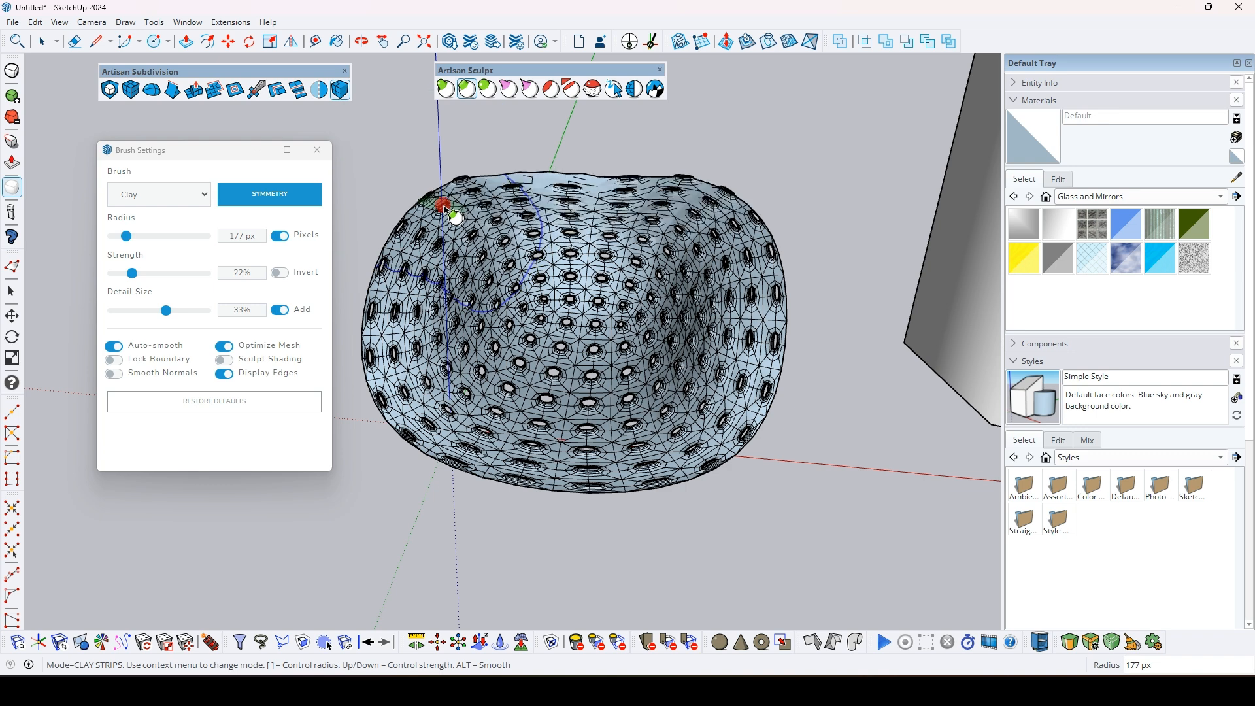
{"action": "key", "text": "ctrl+z"}
{"action": "key", "text": "ctrl+z"}
{"action": "key", "text": "ctrl+z"}
{"action": "key", "text": "ctrl+z"}
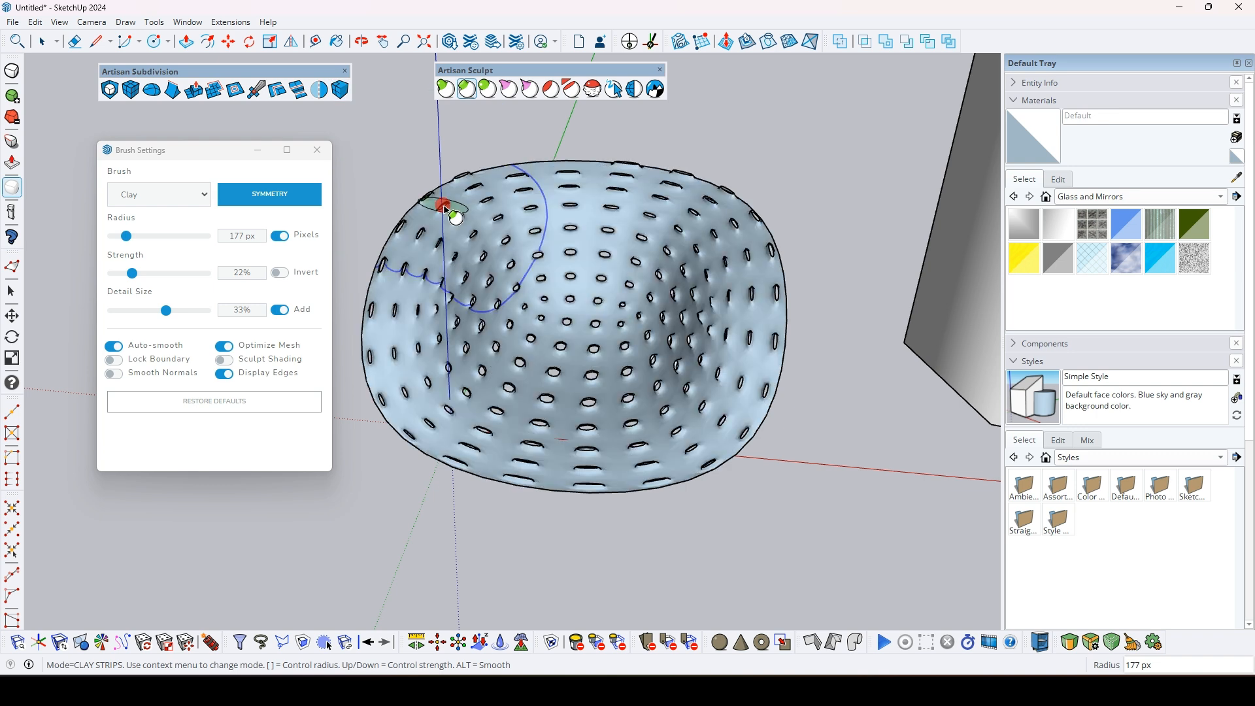
Step: Pull a row of pointed spikes out along the bowl's far rim with the Grab brush at 35 px radius and 12% strength
{"action": "left_click", "coordinate": [509, 89]}
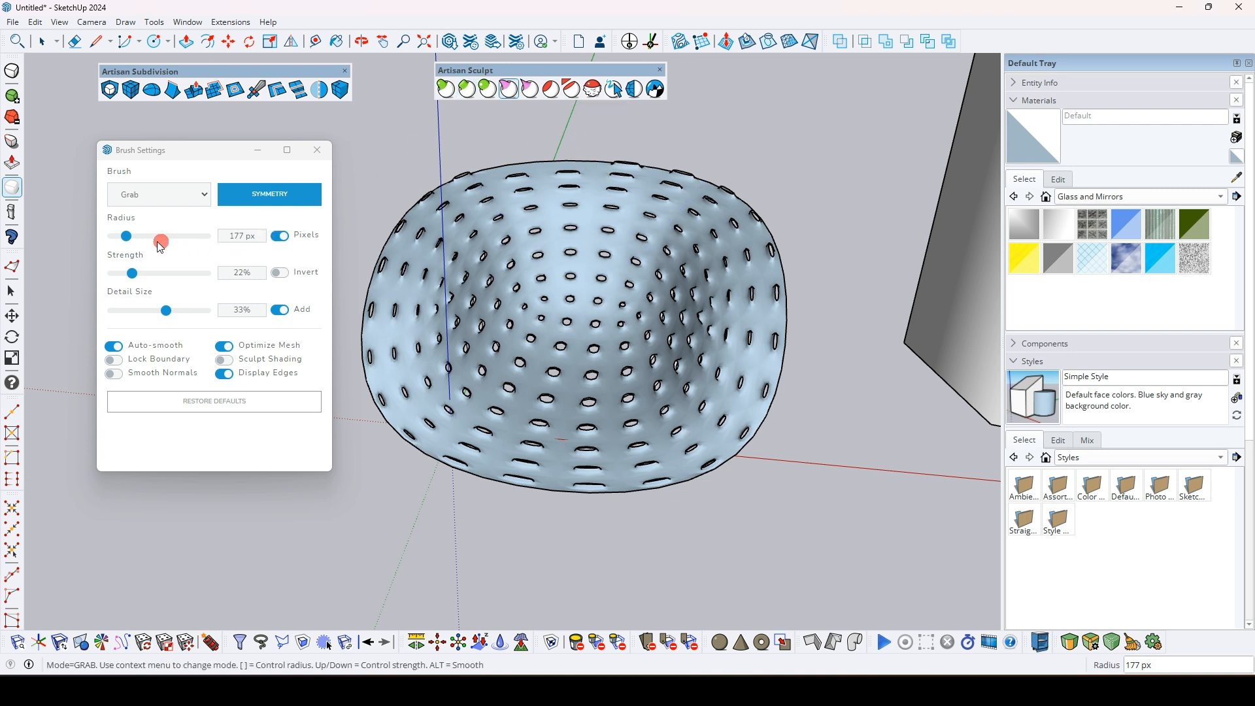
{"action": "left_click_drag", "start_coordinate": [124, 240], "coordinate": [121, 275]}
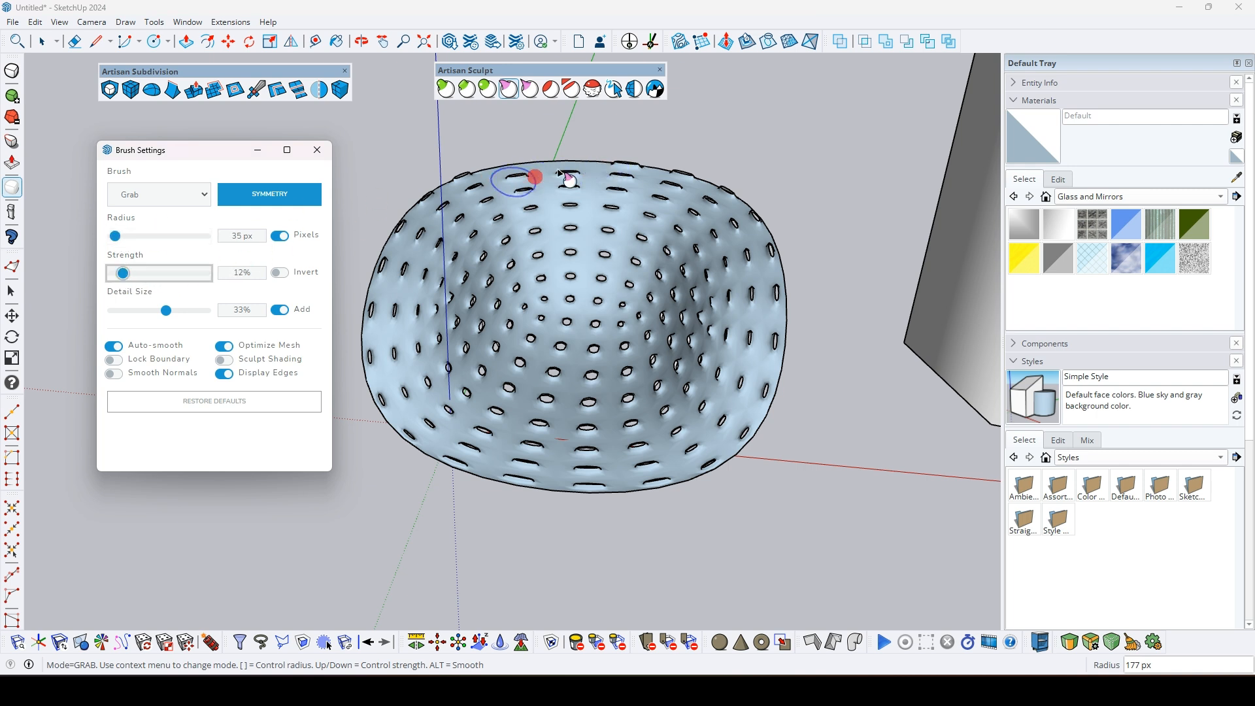
{"action": "left_click_drag", "start_coordinate": [593, 170], "coordinate": [593, 136]}
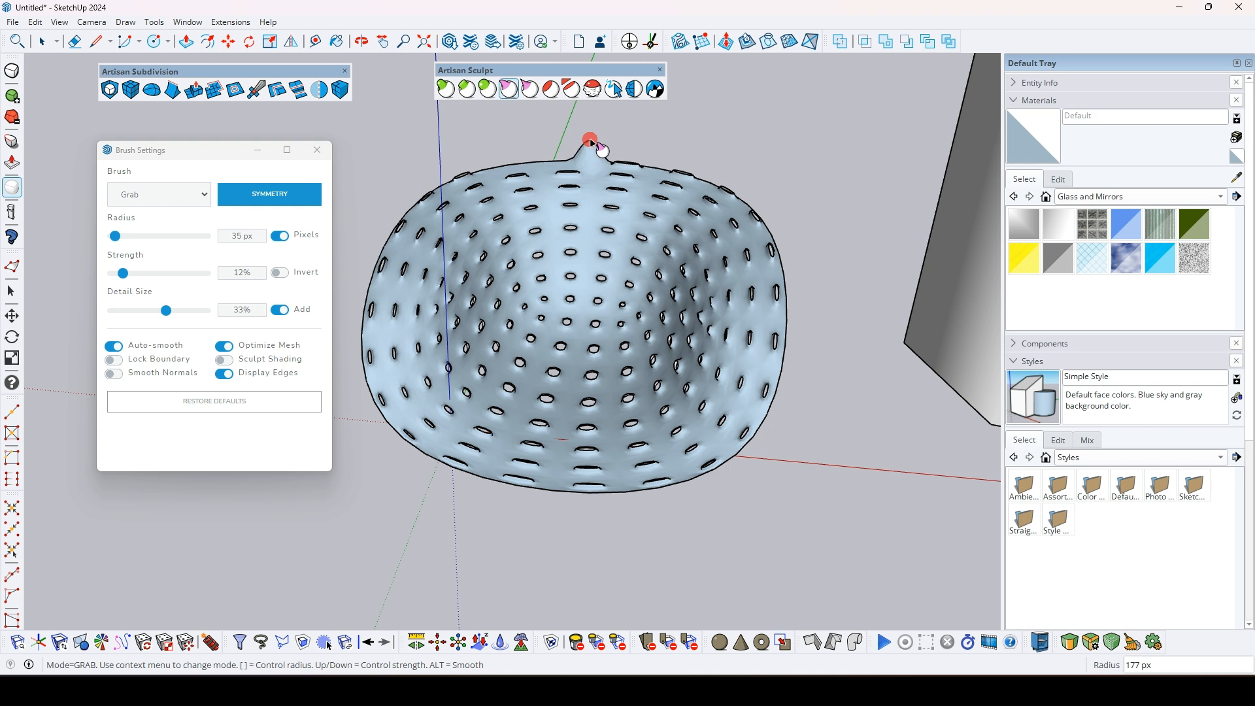
{"action": "left_click_drag", "start_coordinate": [534, 166], "coordinate": [533, 149]}
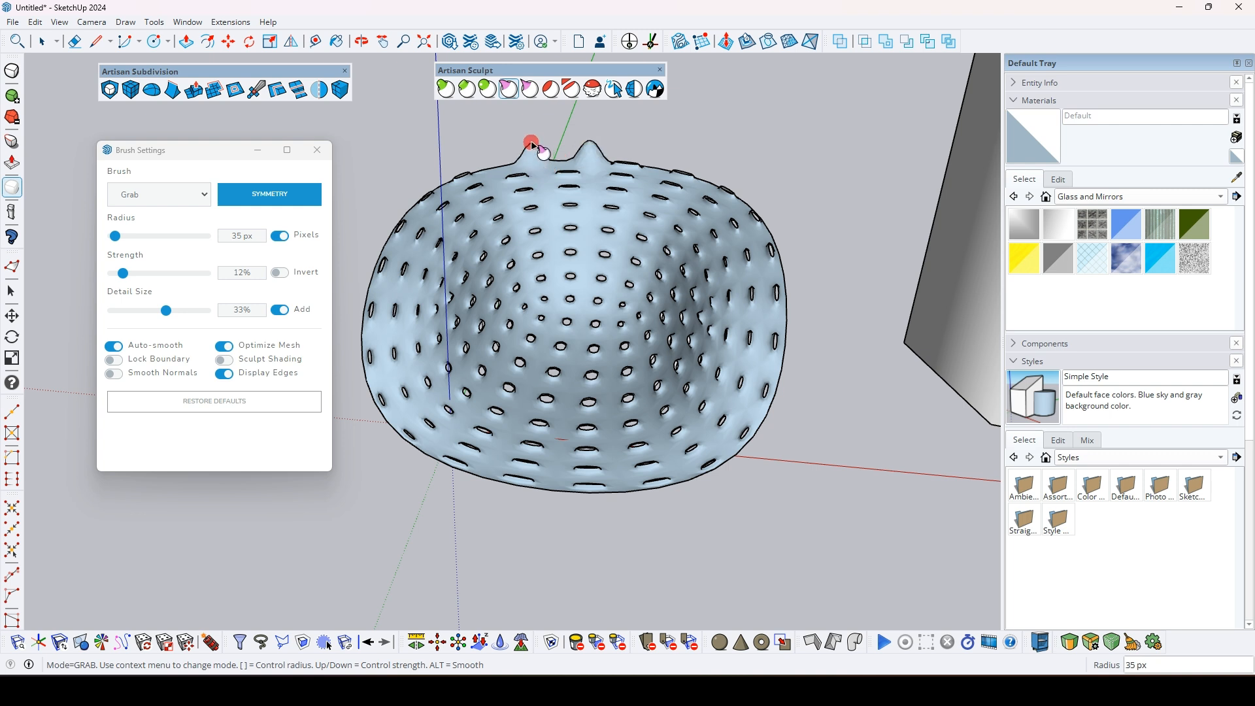
{"action": "left_click_drag", "start_coordinate": [475, 151], "coordinate": [409, 190]}
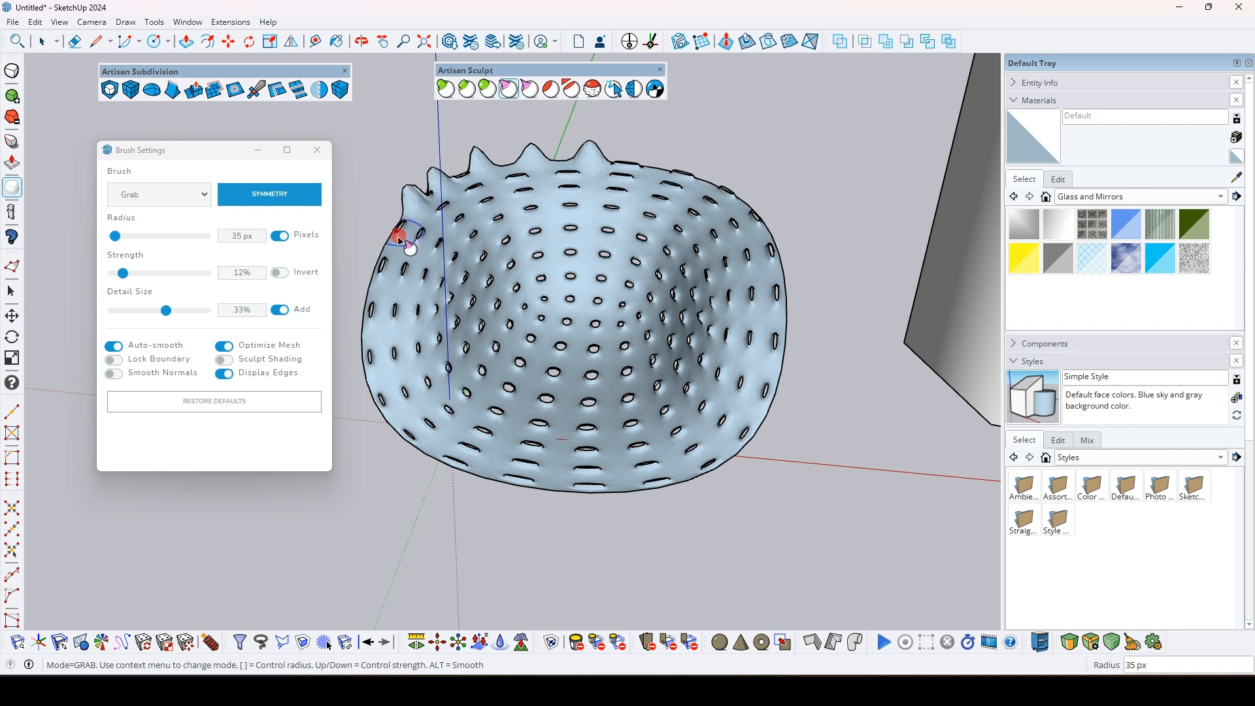
{"action": "left_click_drag", "start_coordinate": [380, 236], "coordinate": [367, 222]}
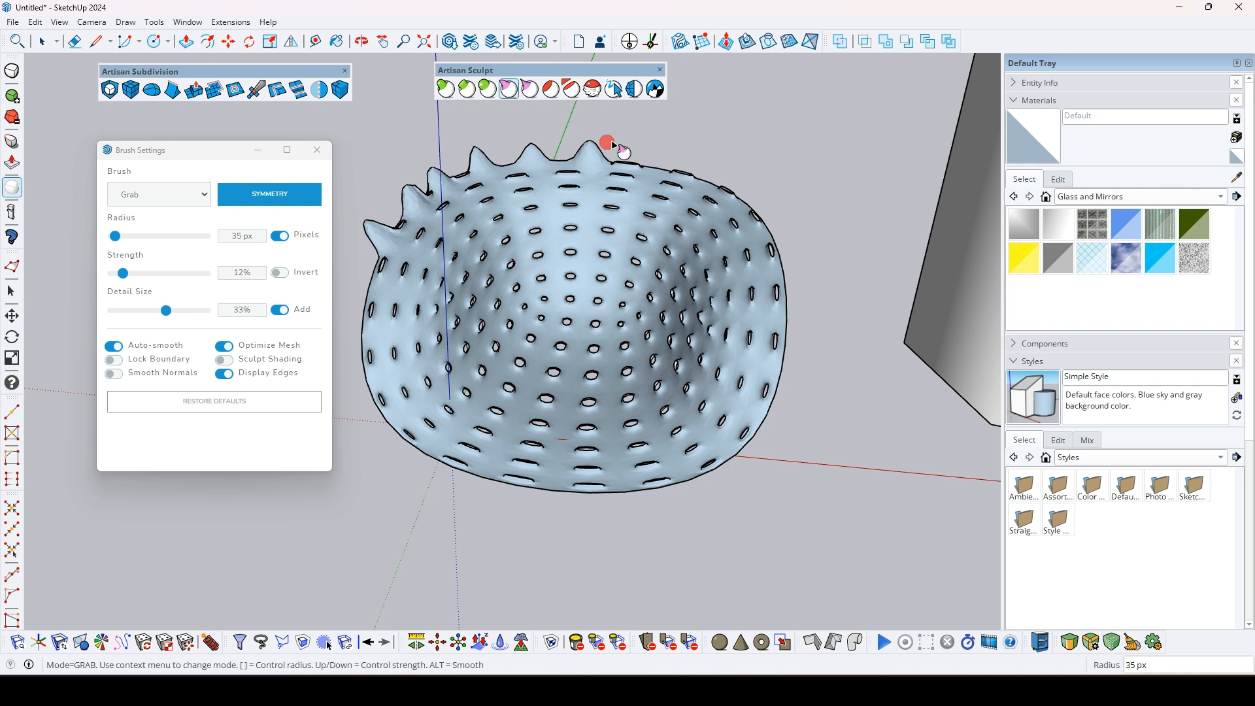
{"action": "left_click_drag", "start_coordinate": [642, 169], "coordinate": [645, 140]}
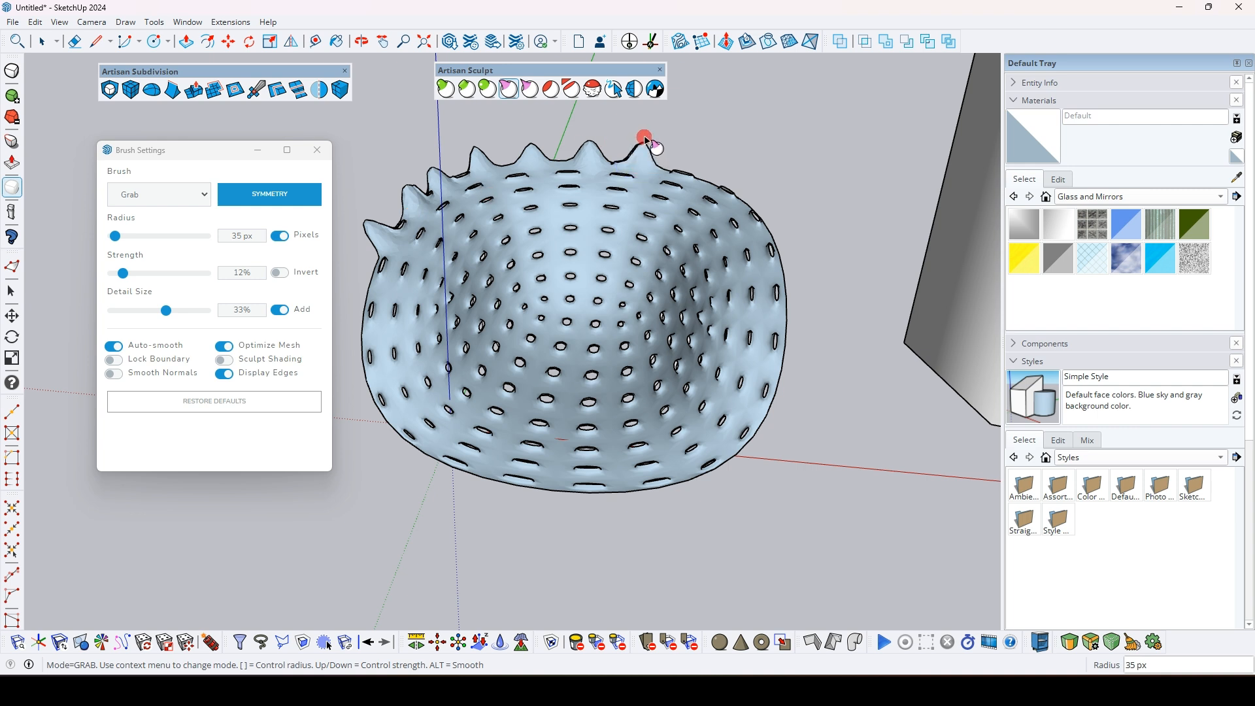
{"action": "left_click_drag", "start_coordinate": [695, 174], "coordinate": [697, 153]}
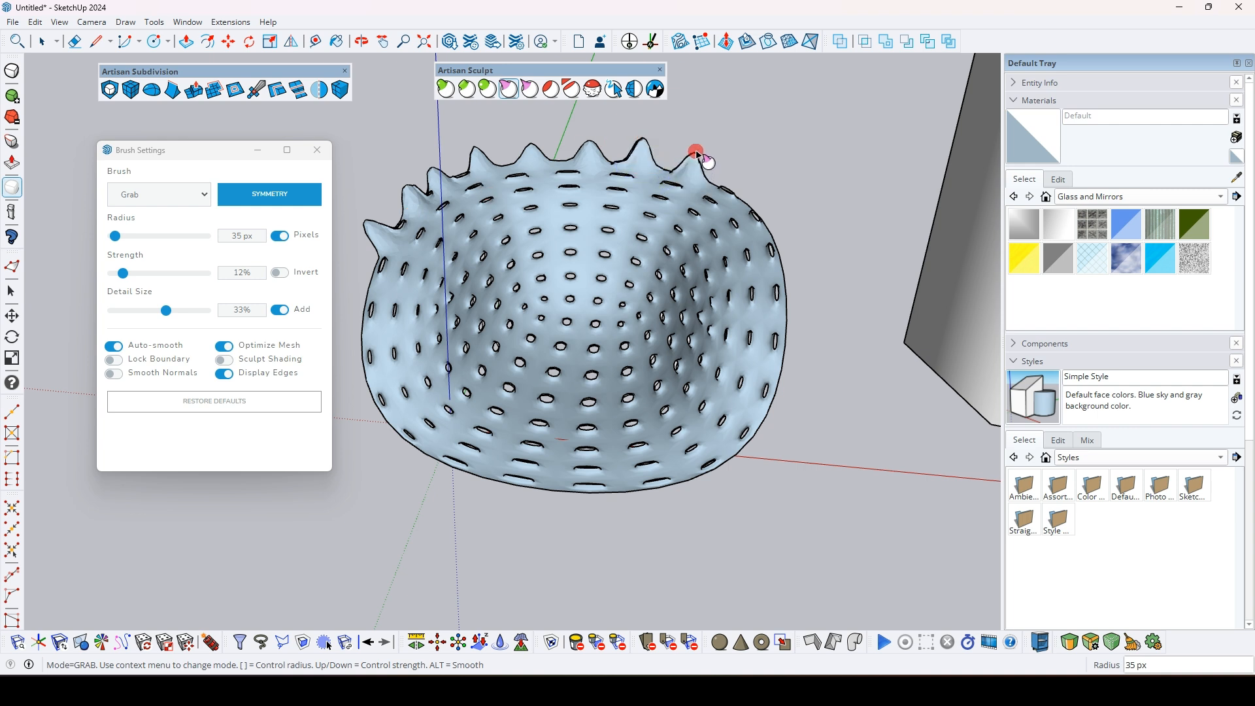
{"action": "left_click_drag", "start_coordinate": [732, 191], "coordinate": [765, 188]}
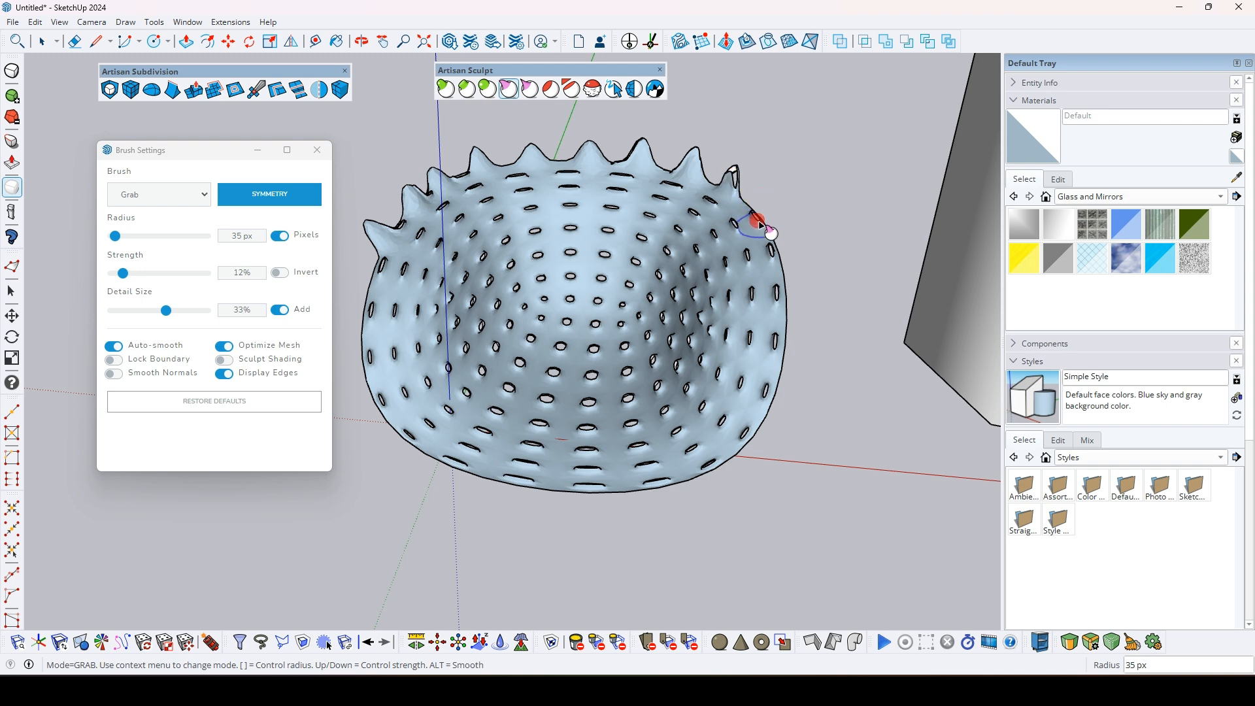
{"action": "left_click_drag", "start_coordinate": [776, 265], "coordinate": [808, 258]}
{"action": "key", "text": "space"}
{"action": "mouse_move", "coordinate": [781, 294]}
{"action": "middle_mouse_down"}
{"action": "mouse_move", "coordinate": [816, 379]}
{"action": "mouse_move", "coordinate": [588, 108]}
{"action": "middle_mouse_up"}
Step: Place the floating Artisan Sculpt and Artisan Subdivision toolbars side by side, clear of the Brush Settings window
{"action": "left_click", "coordinate": [438, 71]}
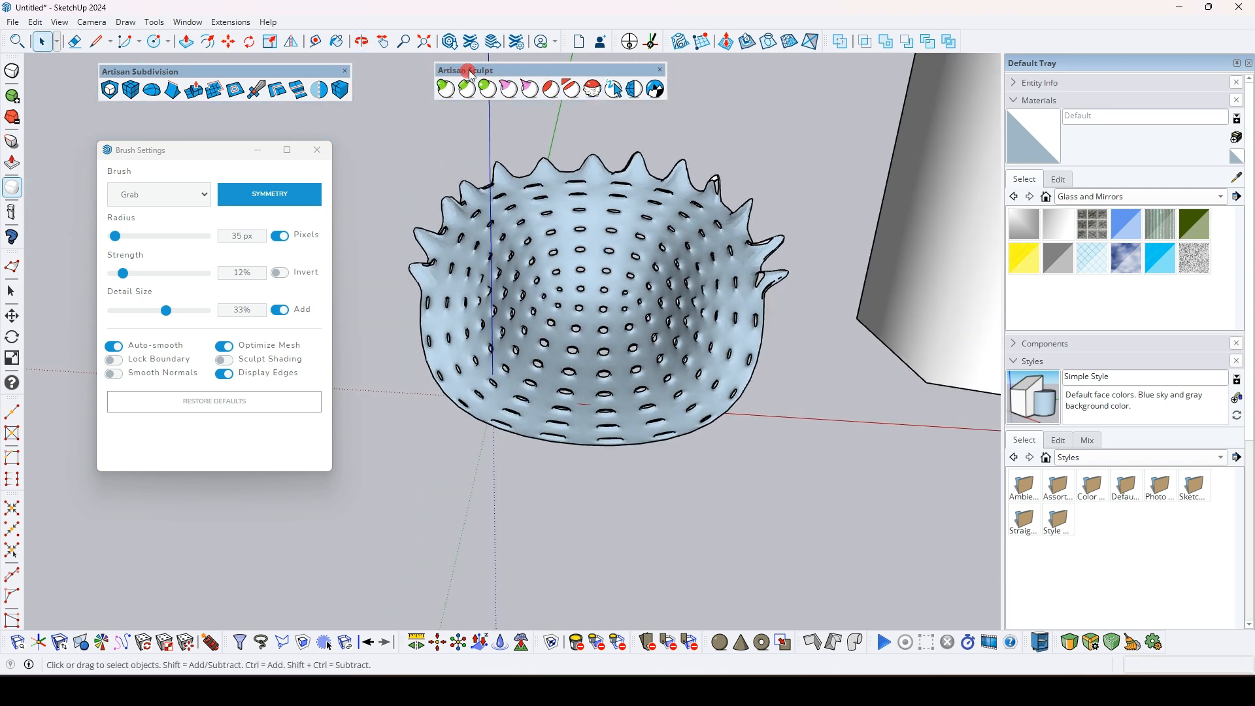
{"action": "mouse_move", "coordinate": [588, 272]}
{"action": "middle_mouse_down"}
{"action": "mouse_move", "coordinate": [891, 272]}
{"action": "mouse_move", "coordinate": [532, 218]}
{"action": "mouse_move", "coordinate": [581, 206]}
{"action": "mouse_move", "coordinate": [590, 251]}
{"action": "middle_mouse_up"}
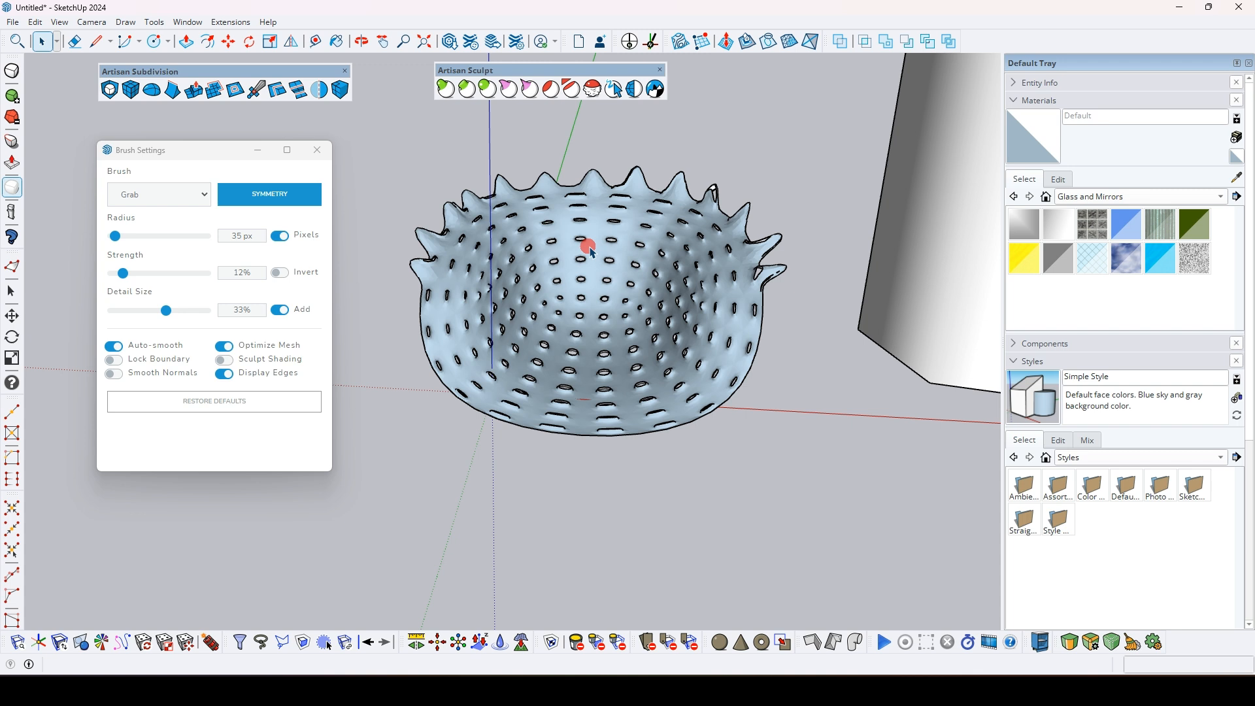
{"action": "left_click_drag", "start_coordinate": [480, 70], "coordinate": [694, 72]}
{"action": "left_click_drag", "start_coordinate": [286, 73], "coordinate": [576, 76]}
Step: Select the whole spiked bowl mesh and apply Subdivide and Smooth to it
{"action": "mouse_move", "coordinate": [579, 314]}
{"action": "middle_mouse_down"}
{"action": "mouse_move", "coordinate": [580, 356]}
{"action": "mouse_move", "coordinate": [588, 295]}
{"action": "middle_mouse_up"}
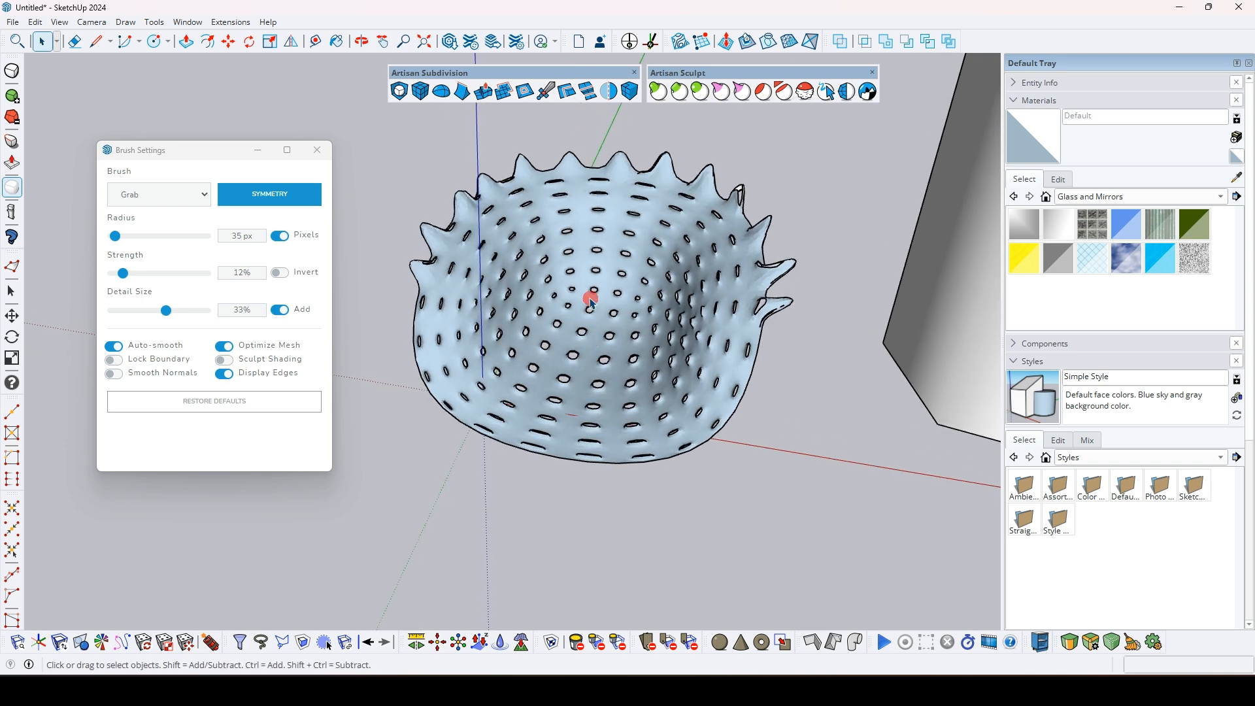
{"action": "triple_click", "coordinate": [591, 299]}
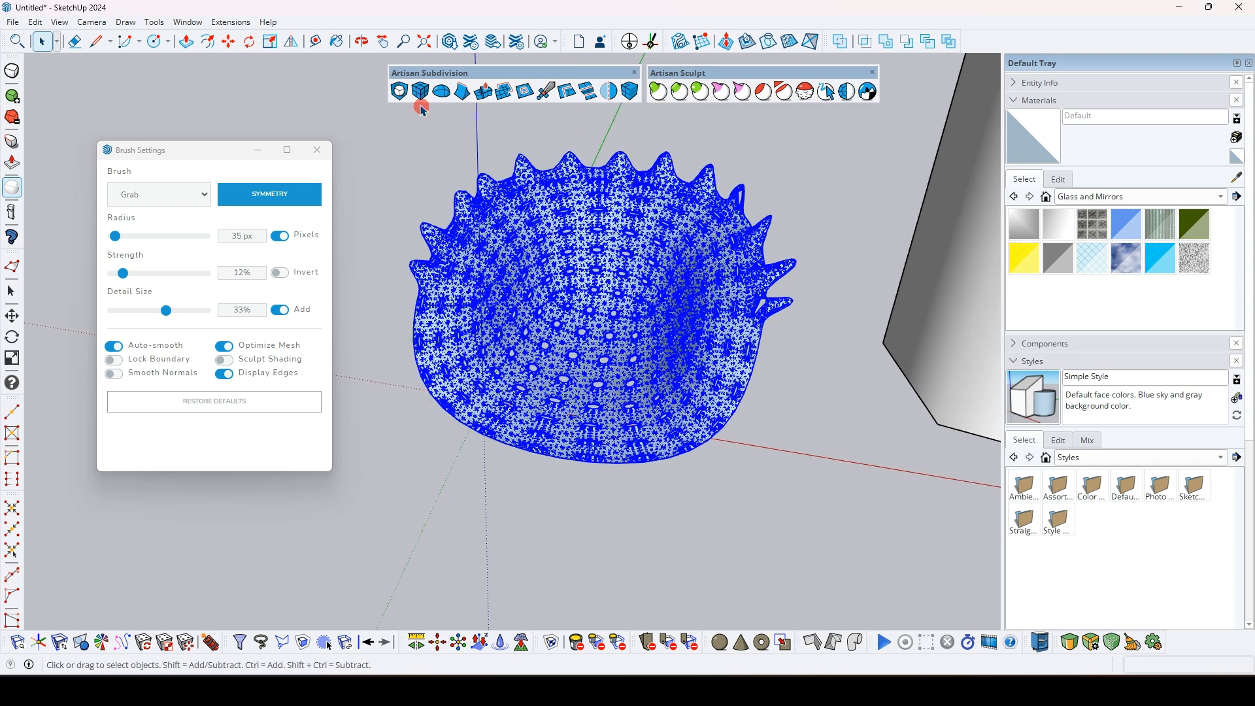
{"action": "left_click", "coordinate": [403, 95]}
{"action": "middle_click_drag", "start_coordinate": [476, 225], "coordinate": [593, 212]}
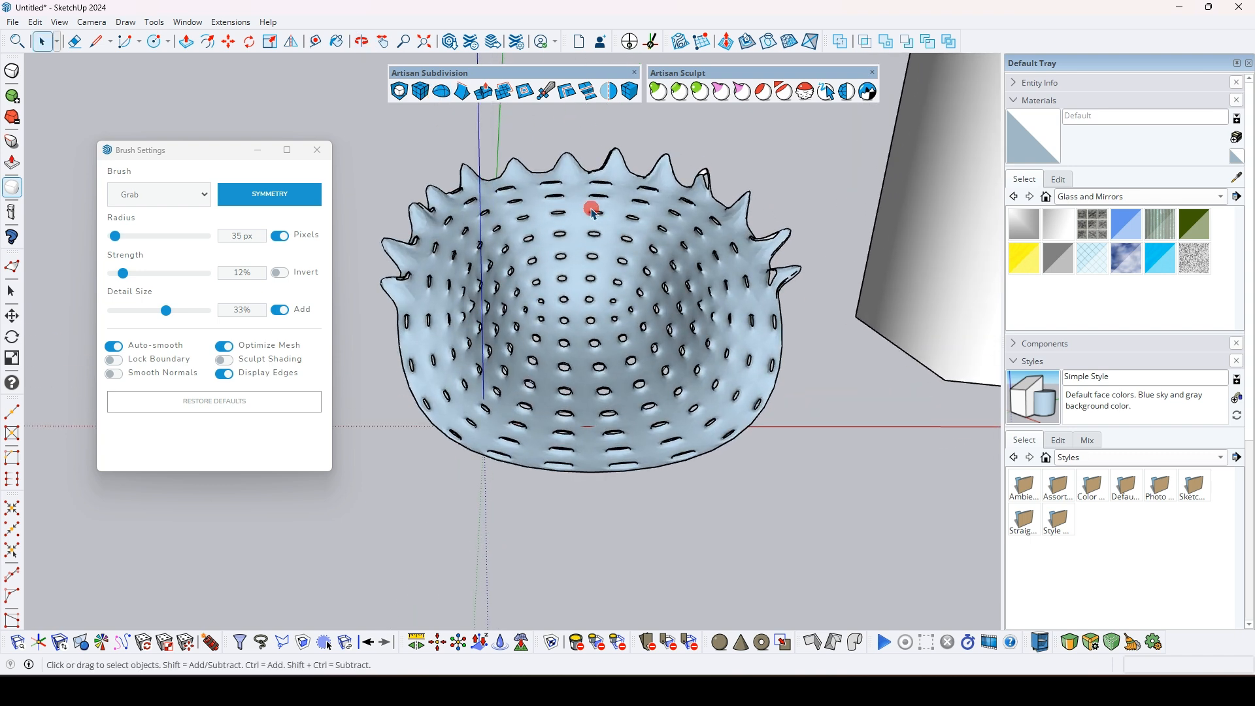